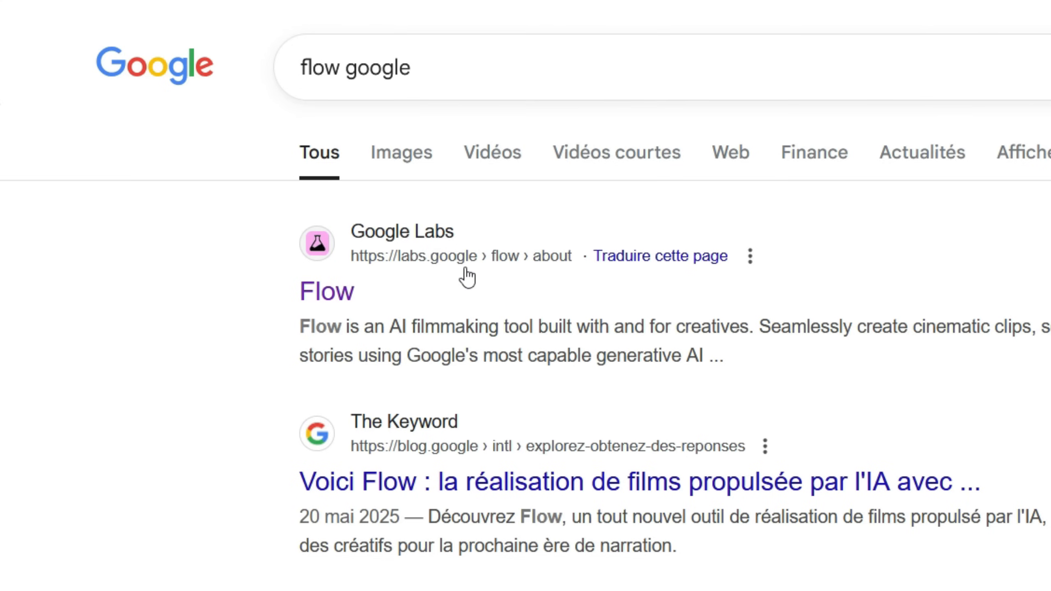
Open Google Labs' Flow from the search results, enter its creation workspace and choose the Texte vers vidéo mode
click(325, 292)
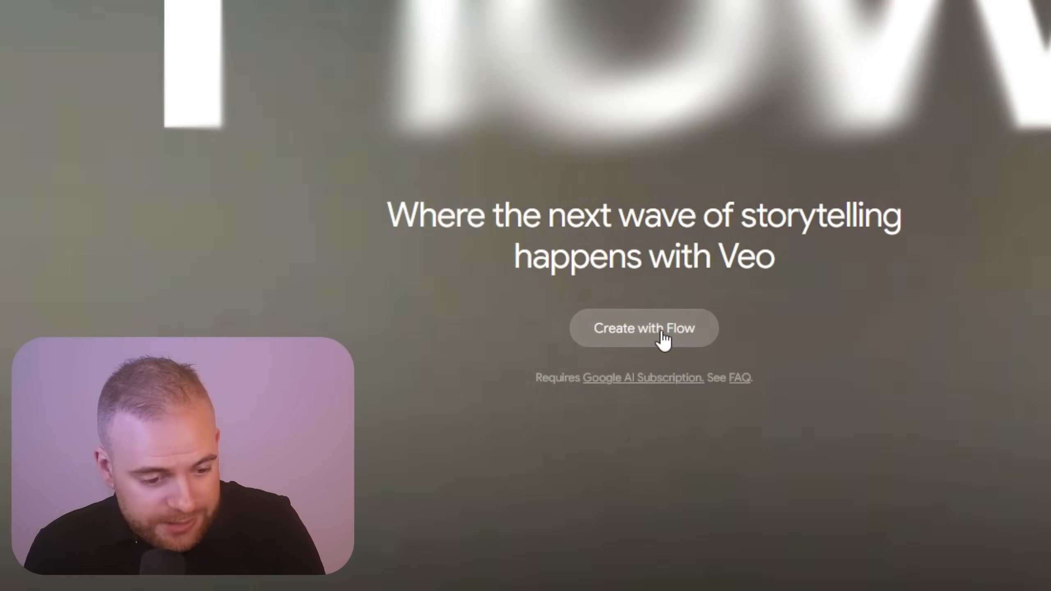
click(691, 333)
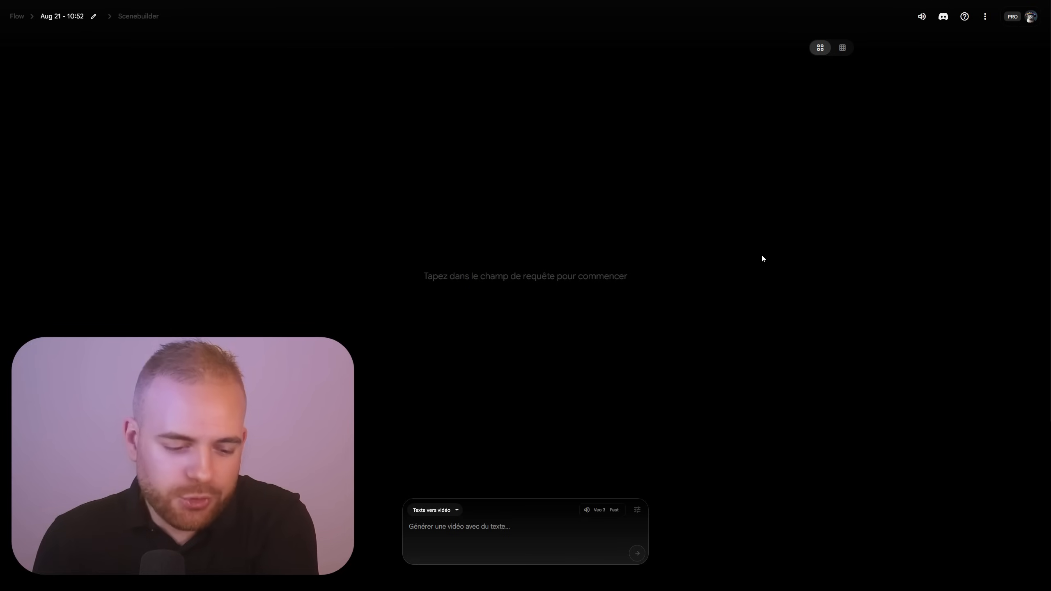
click(446, 510)
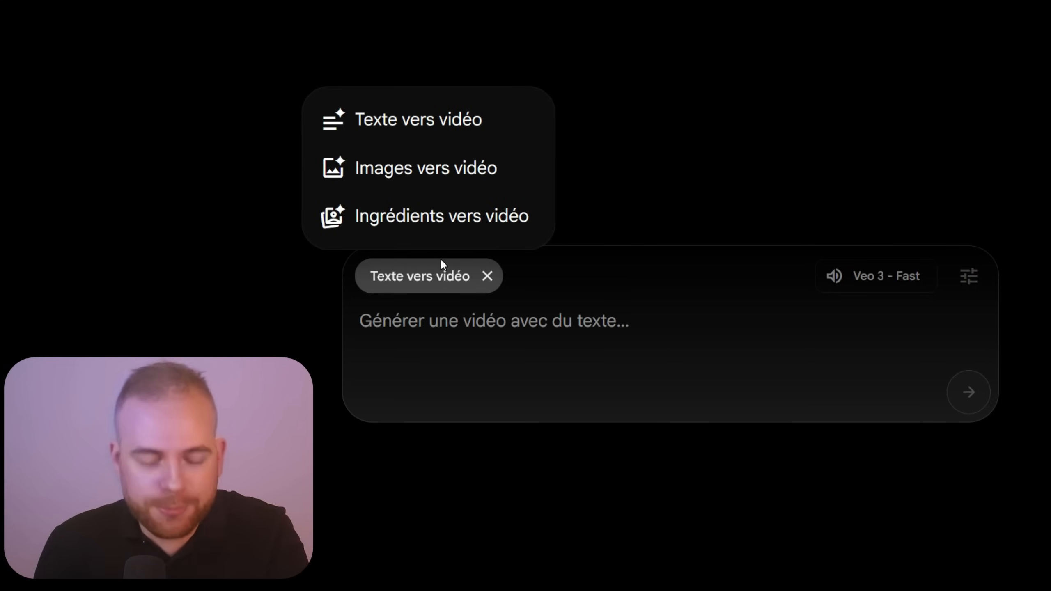
click(401, 133)
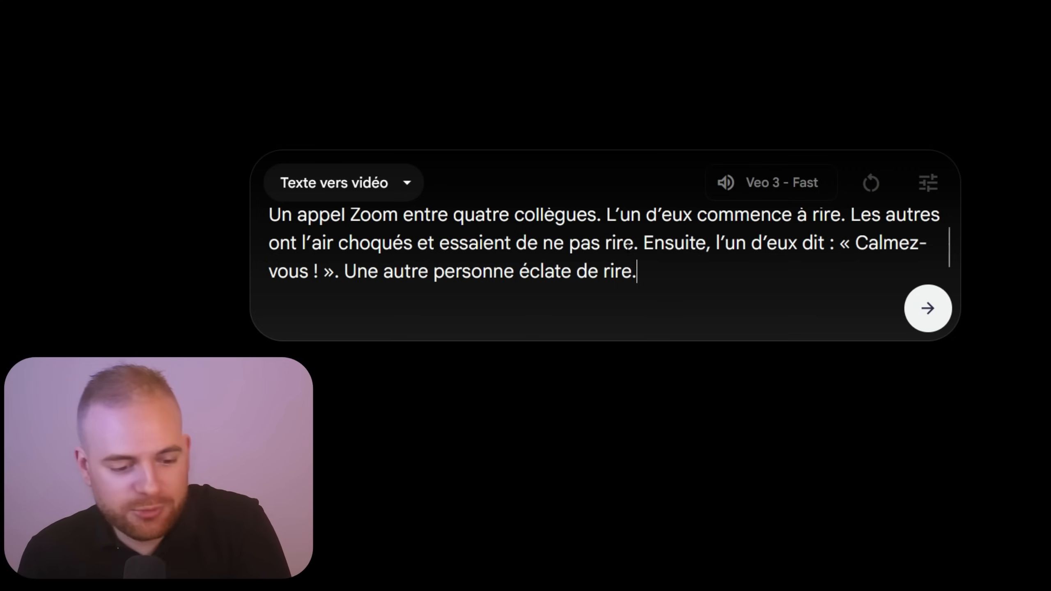
Submit the French prompt about a Zoom call between four colleagues, including the line « Calmez-vous ! », to generate a video
drag(642, 244, 711, 245)
click(763, 259)
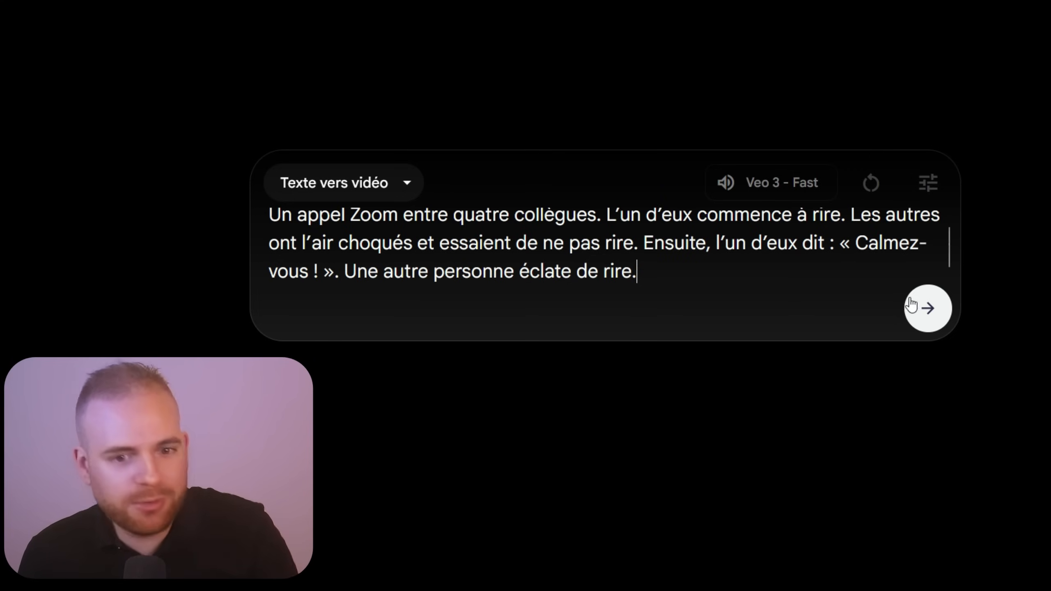
click(921, 315)
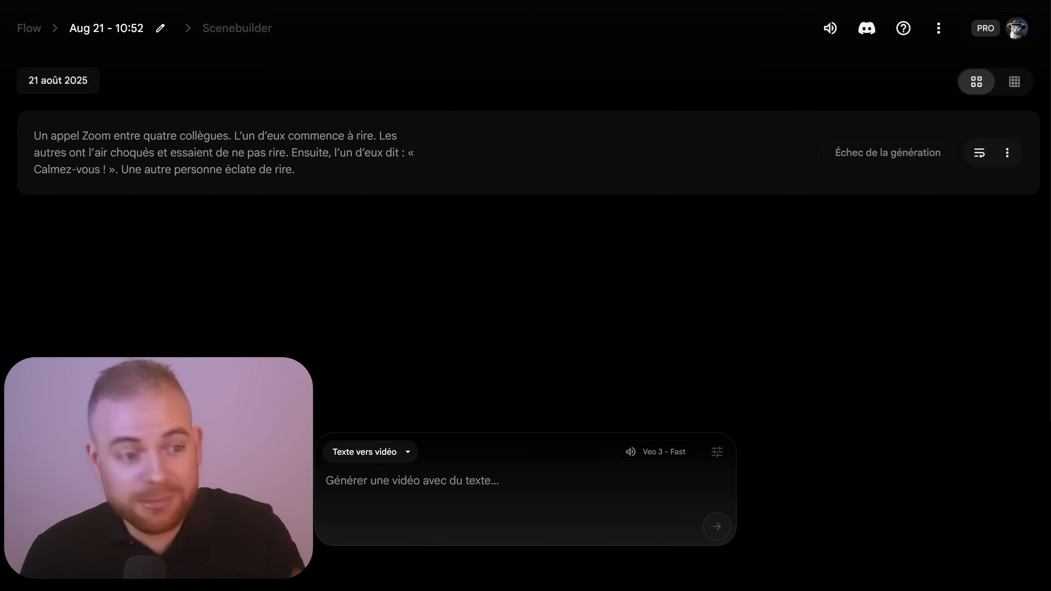
Copy the submitted French prompt, switch to ChatGPT and request its translation with the instruction "Traduit"
drag(300, 170, 350, 99)
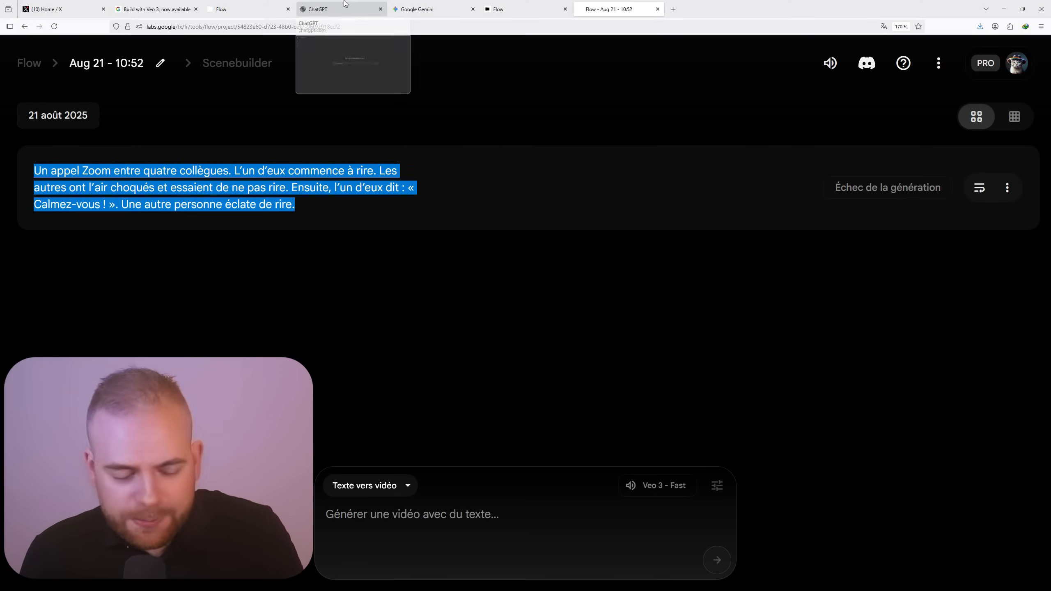
click(345, 3)
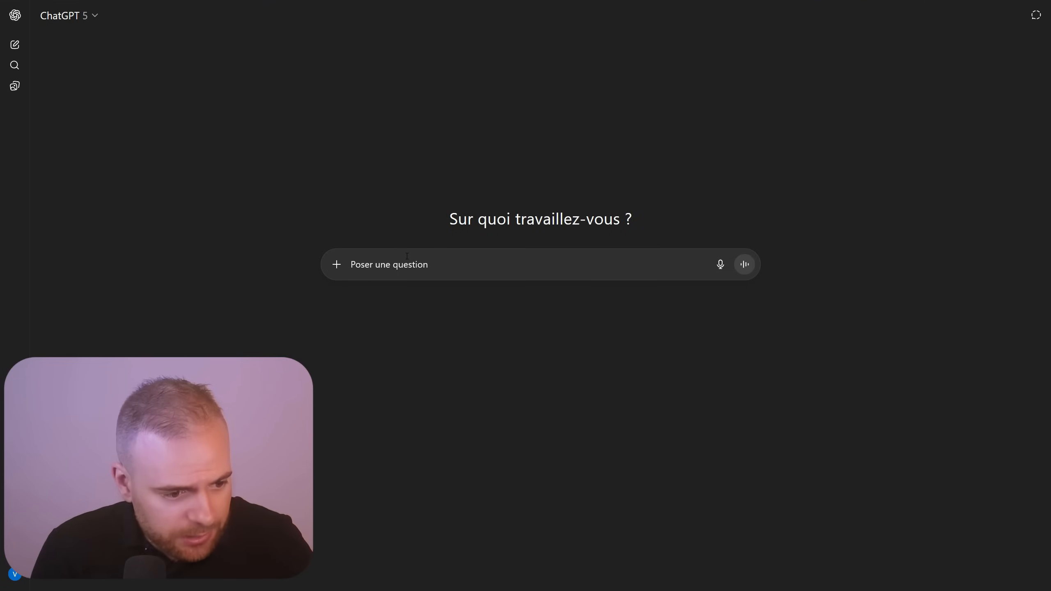
click(407, 257)
text(Traduit)
key(Return)
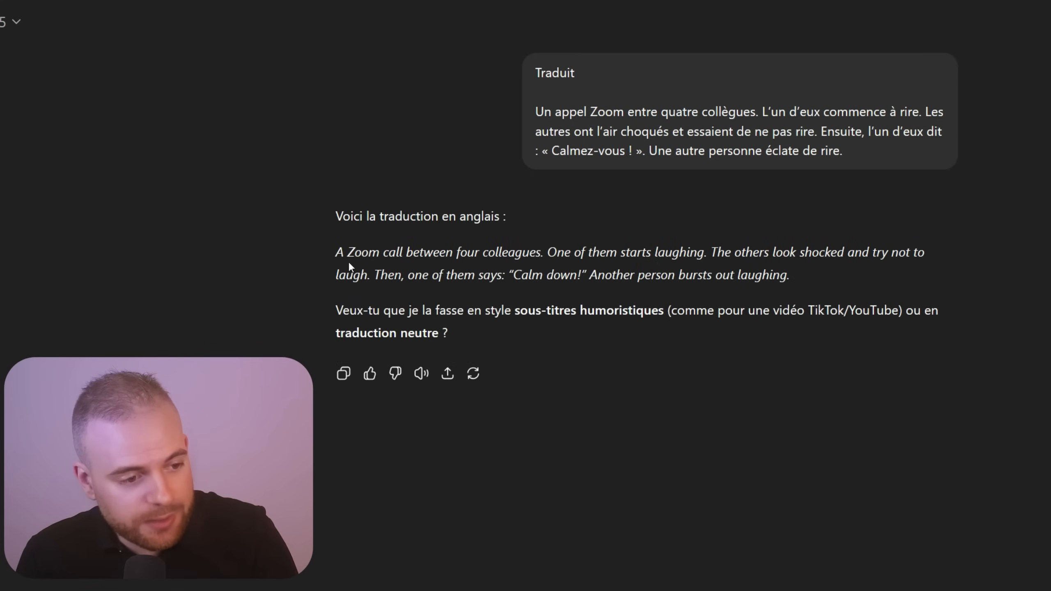
Copy the English translation of the Zoom call prompt and paste it into Flow's video prompt
drag(336, 250, 788, 275)
right_click(765, 263)
click(806, 278)
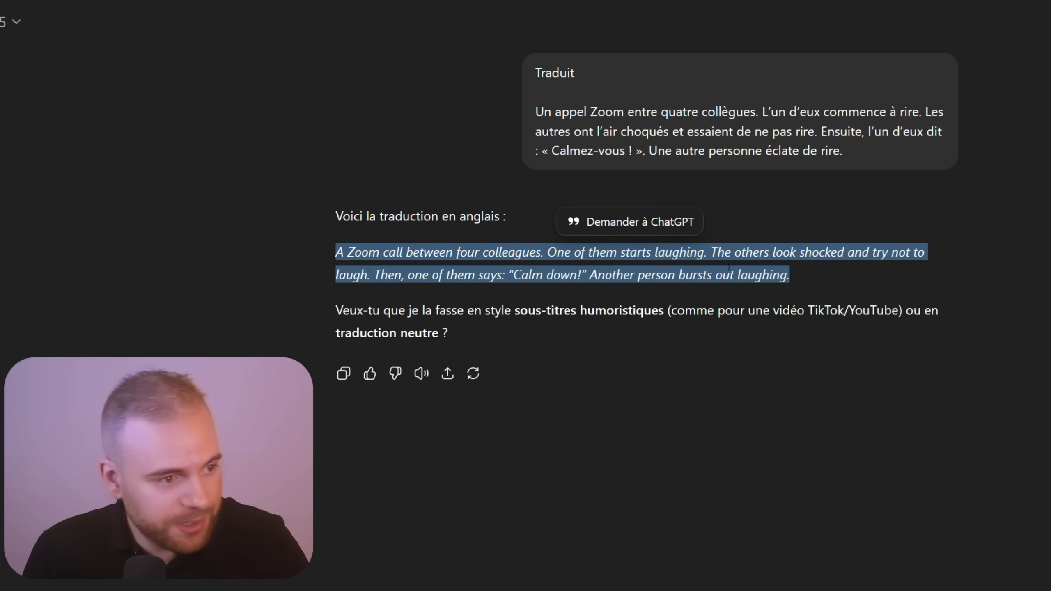
click(234, 11)
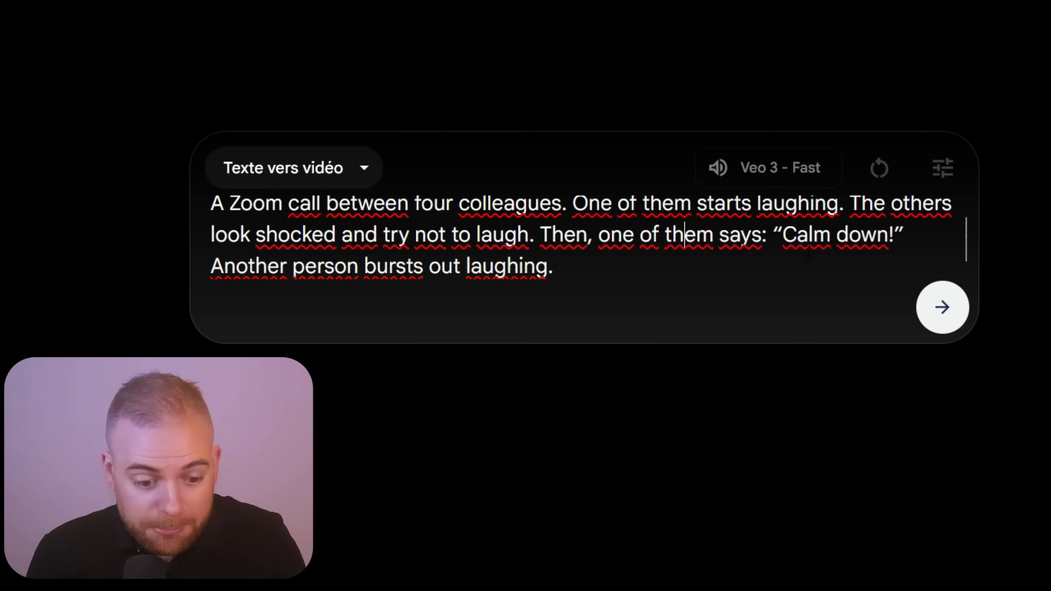
Replace the spoken line "Calm down" in the English prompt with "Calmez-vous"
drag(813, 237, 854, 240)
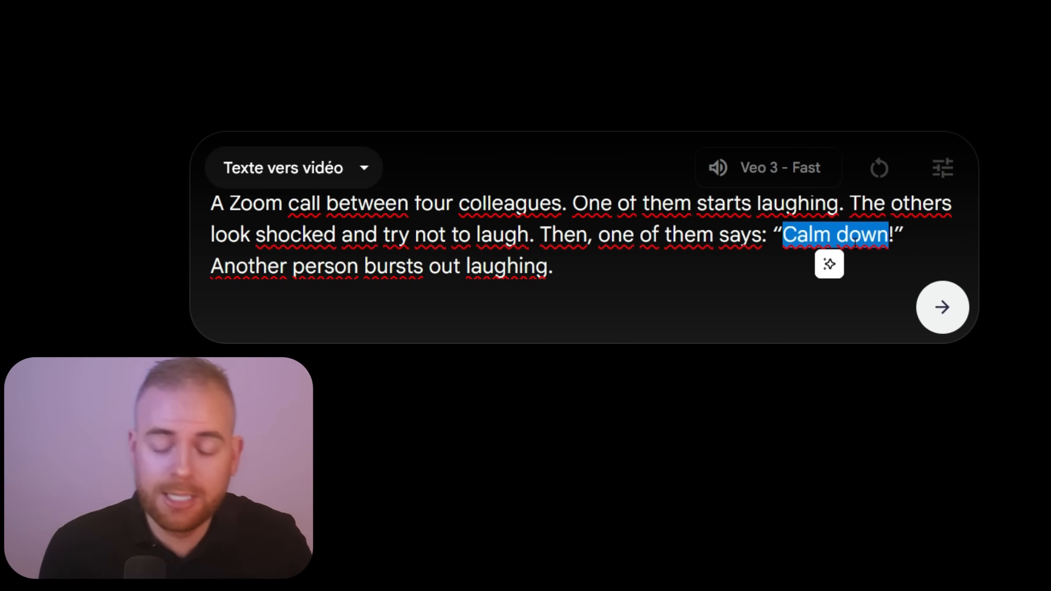
text(Calmez-ous)
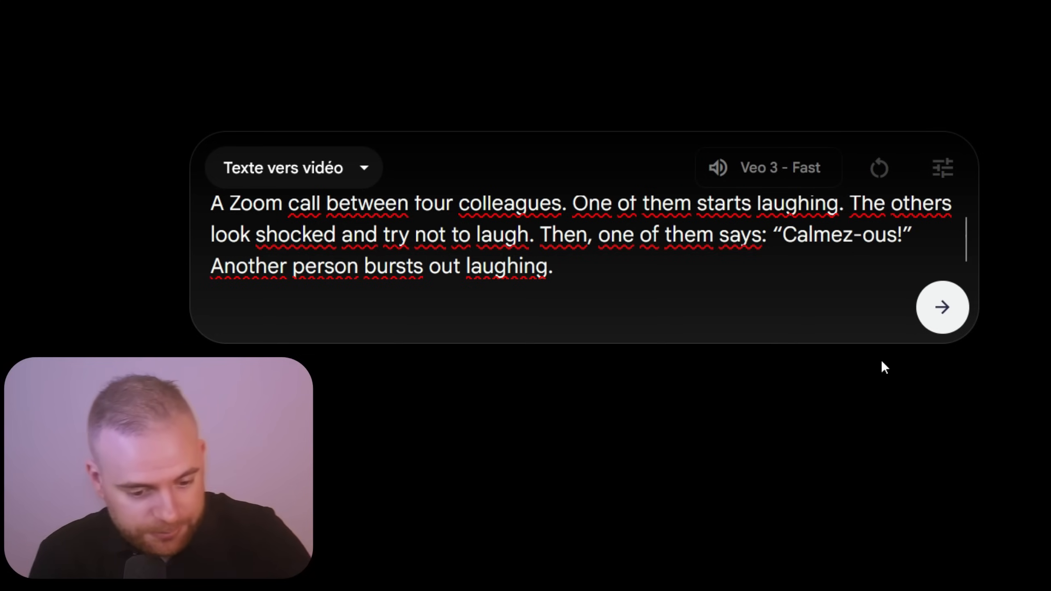
key(Left)
key(Left)
key(Left)
text(v)
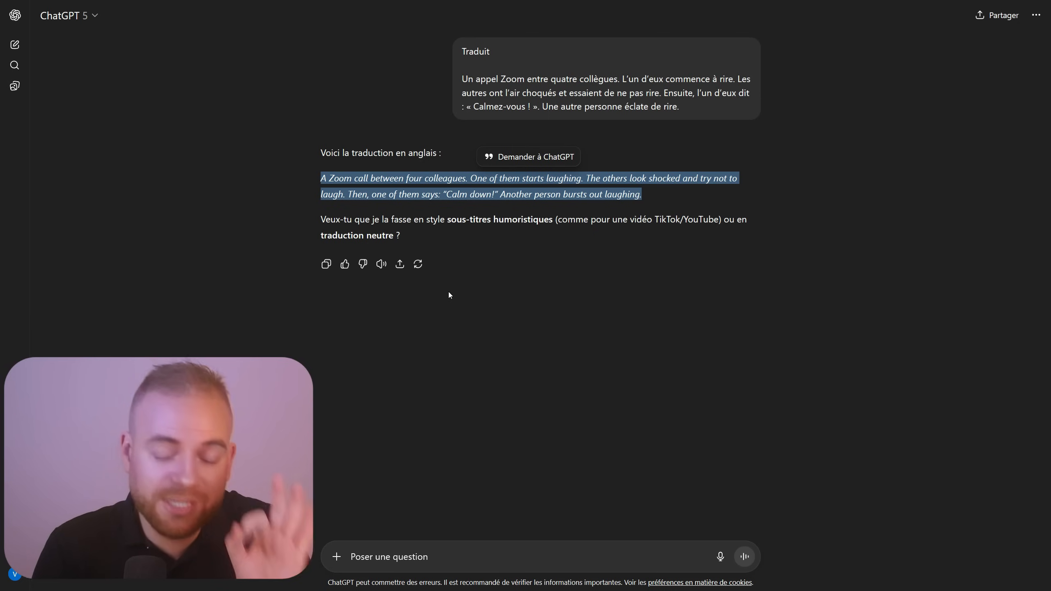
click(482, 51)
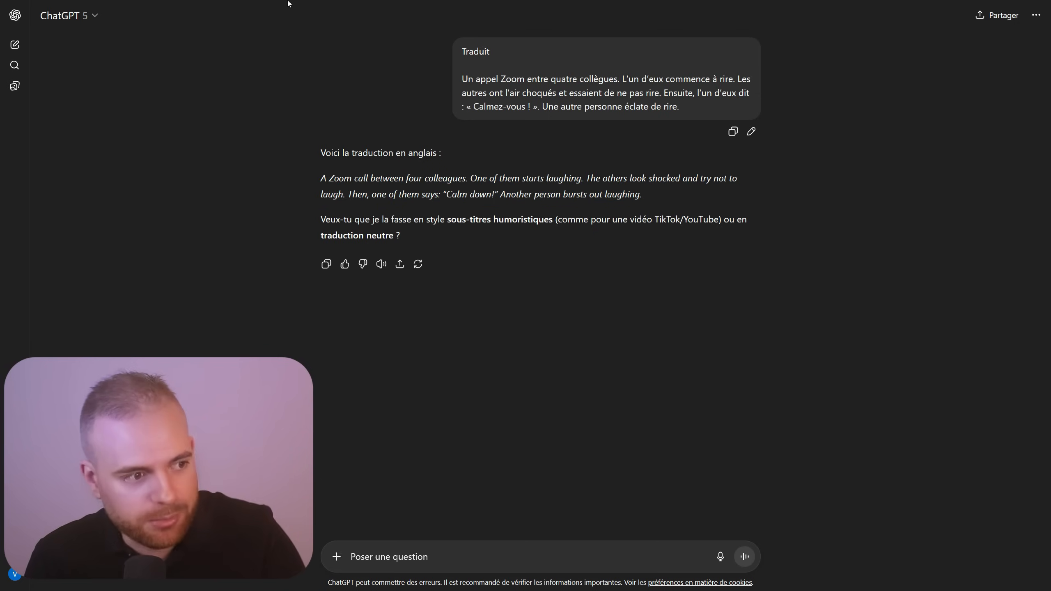
click(172, 1)
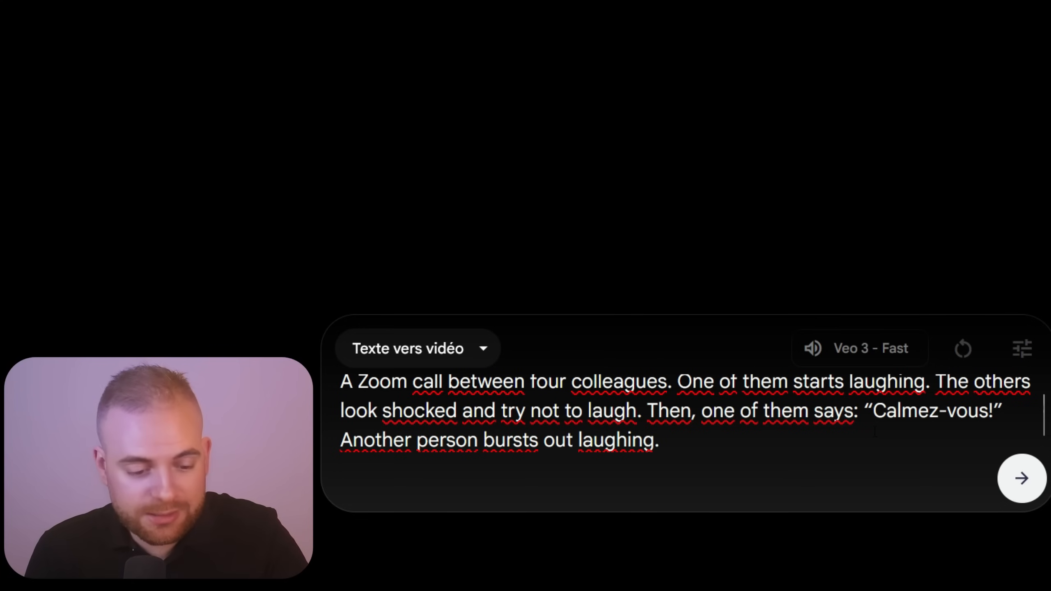
Select the Veo 3 - Fast model with 2 results per request and generate the video from the English prompt
click(870, 352)
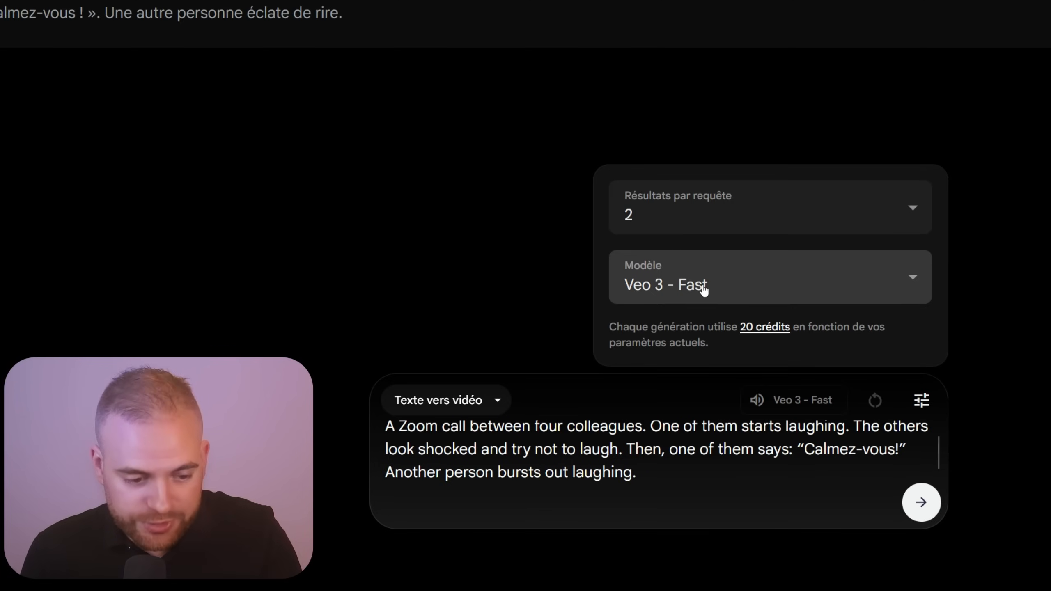
click(703, 286)
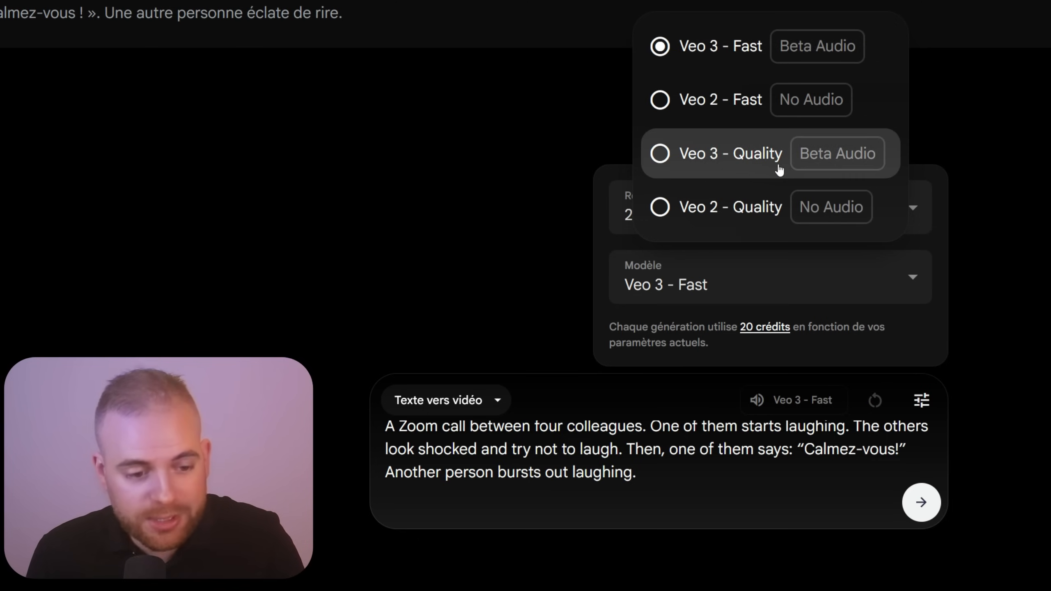
click(672, 37)
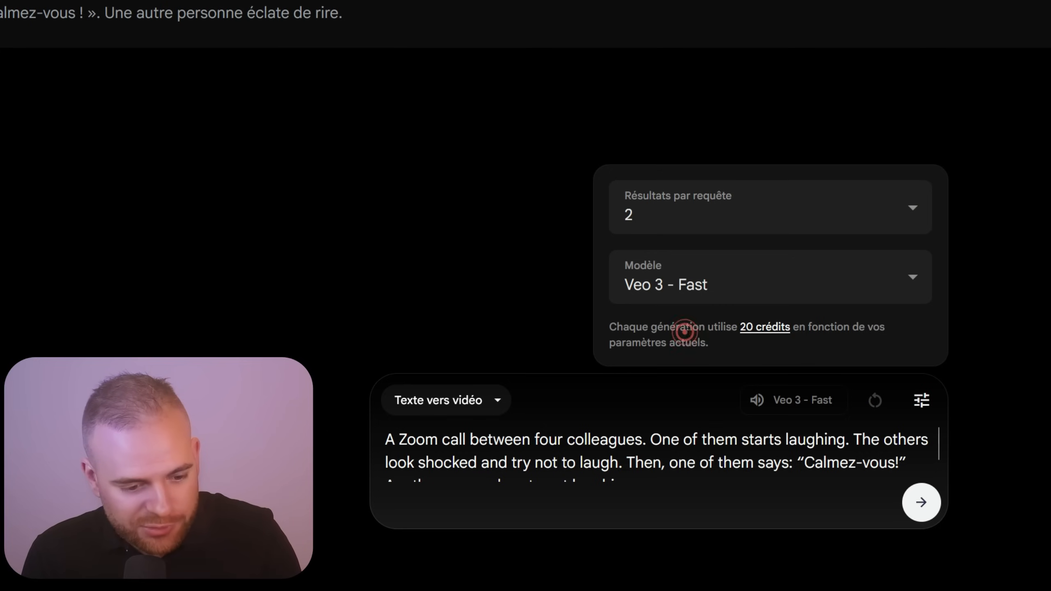
click(658, 207)
click(657, 60)
click(921, 502)
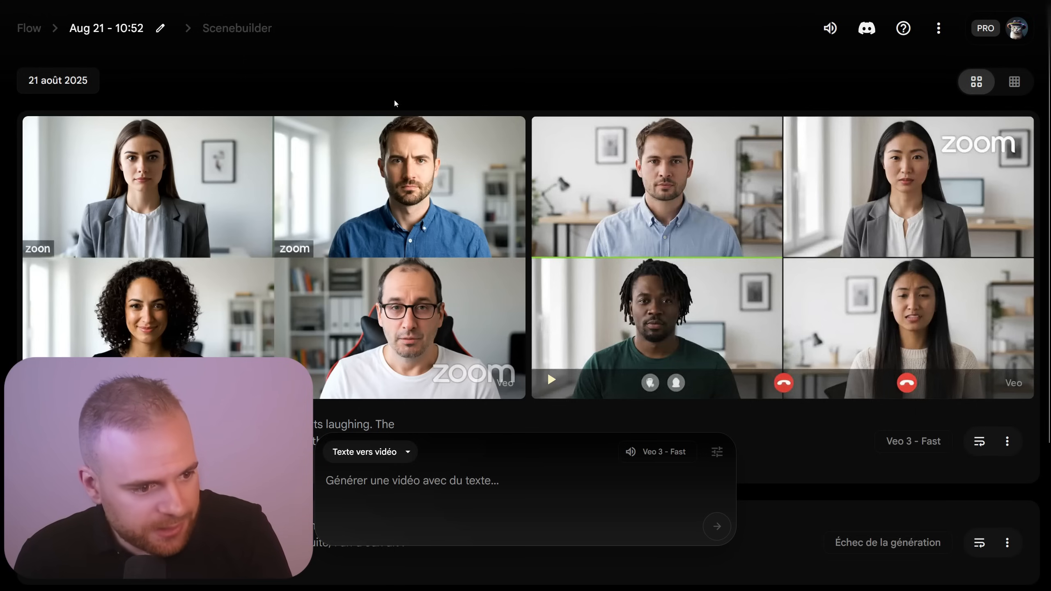
Play both generated Zoom call videos to review their images and dialogue
mouse_move(42, 230)
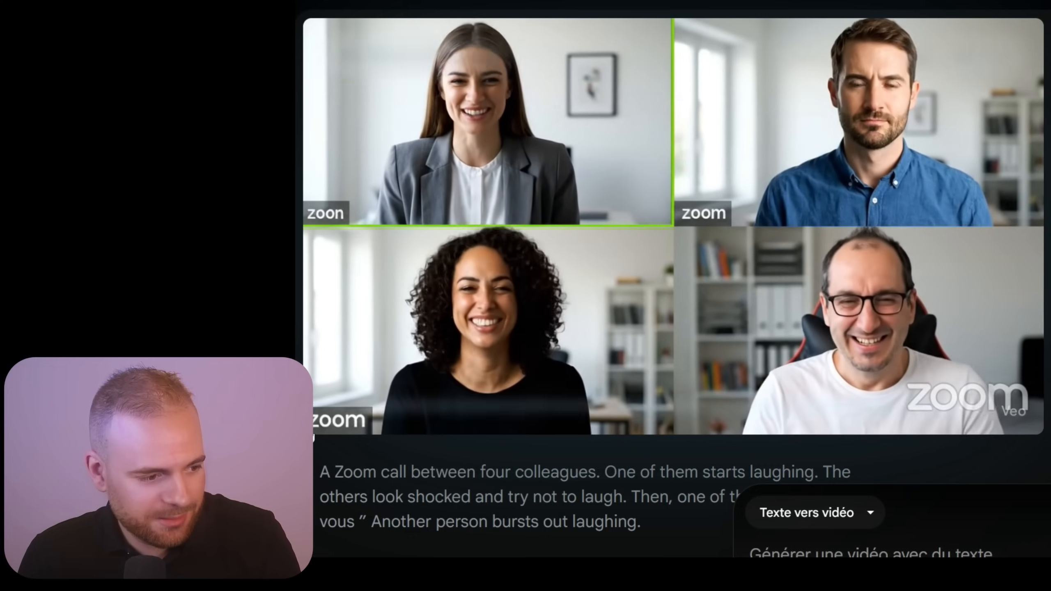
mouse_move(316, 417)
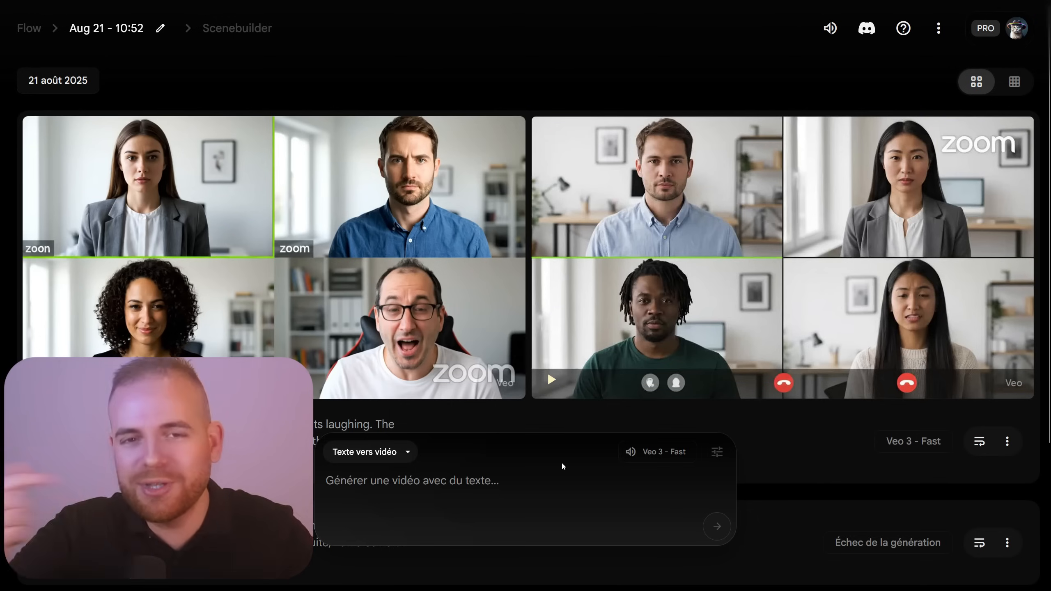
mouse_move(729, 223)
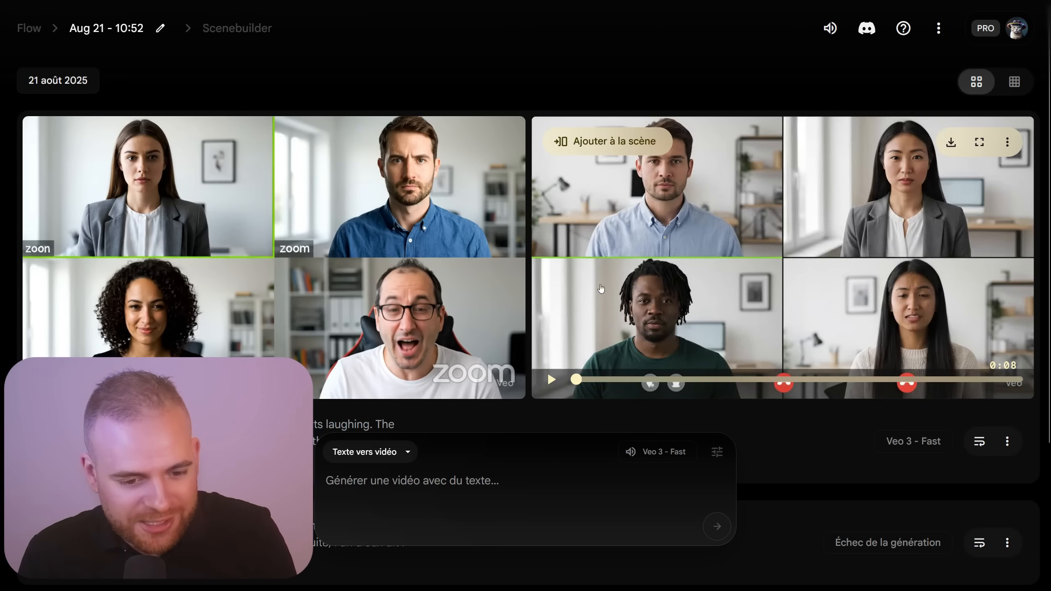
click(550, 380)
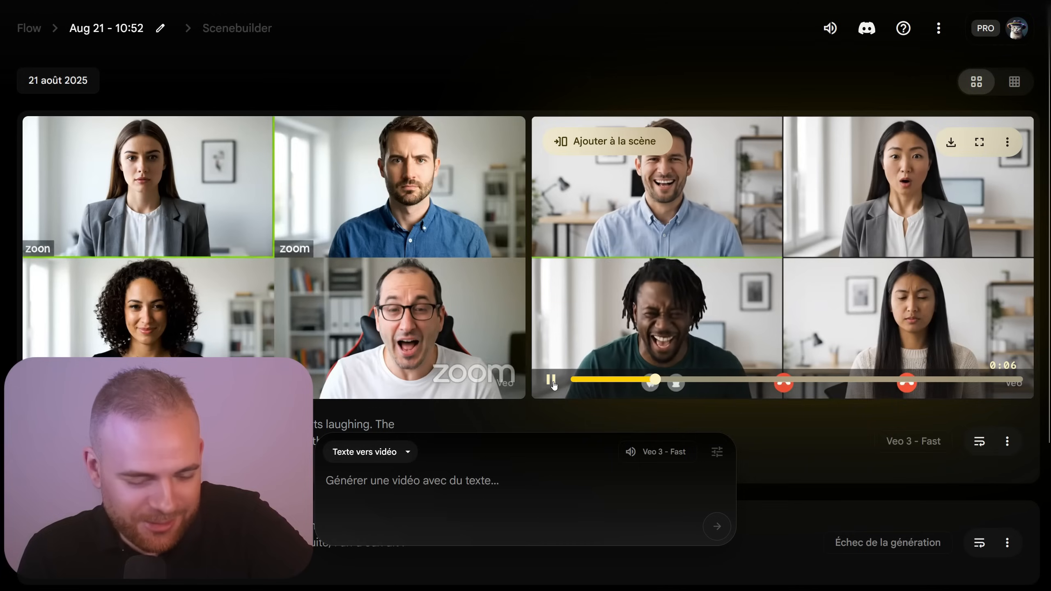
click(551, 380)
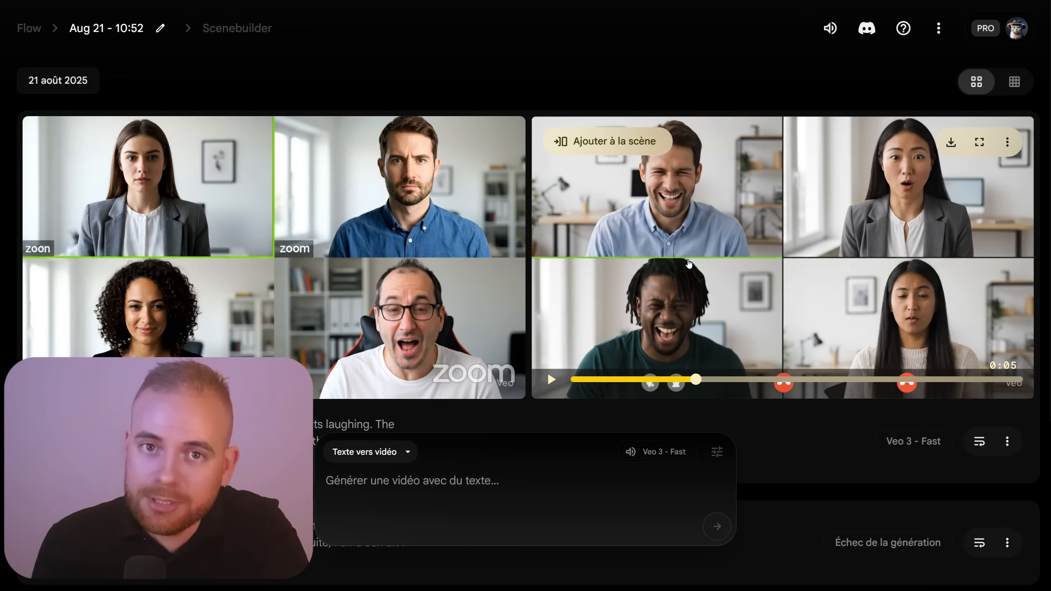
click(773, 252)
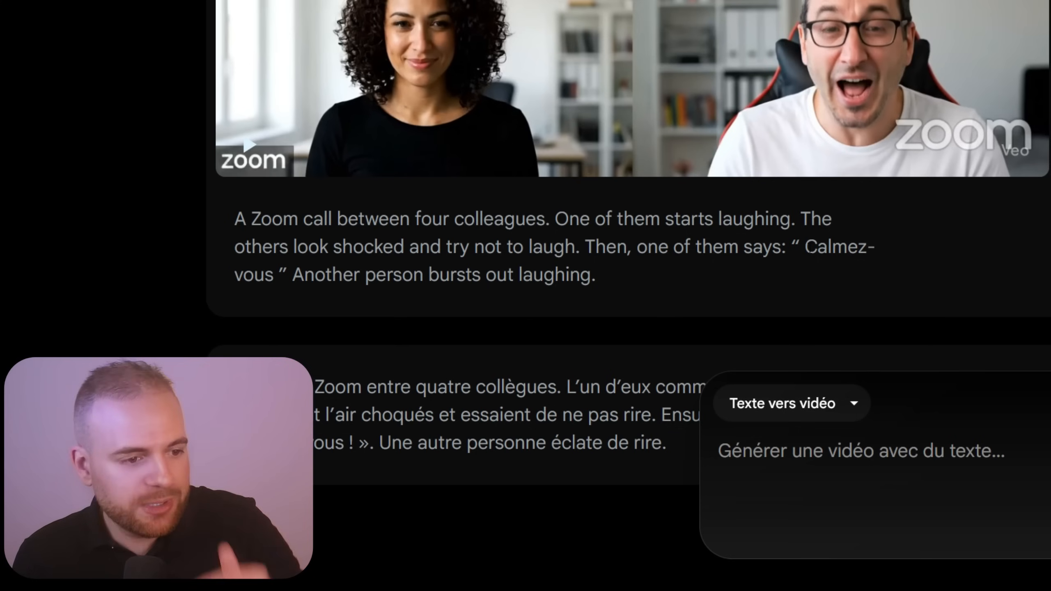
Examine the English prompt under the generated videos, highlighting the quoted French line "Calmez-vous"
scroll(803, 255, up, 3)
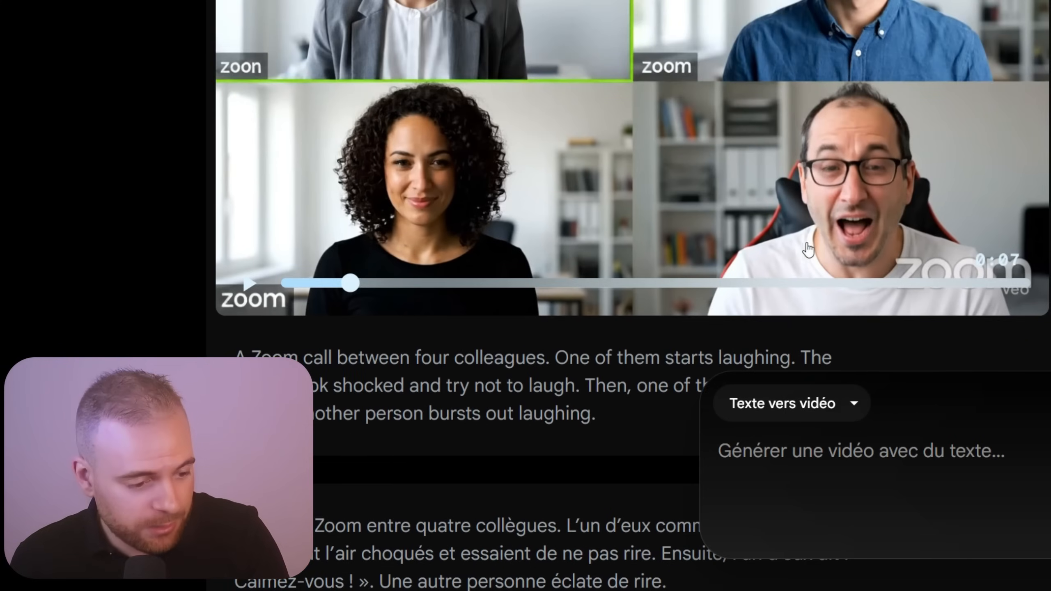
scroll(769, 404, down, 3)
drag(790, 247, 286, 274)
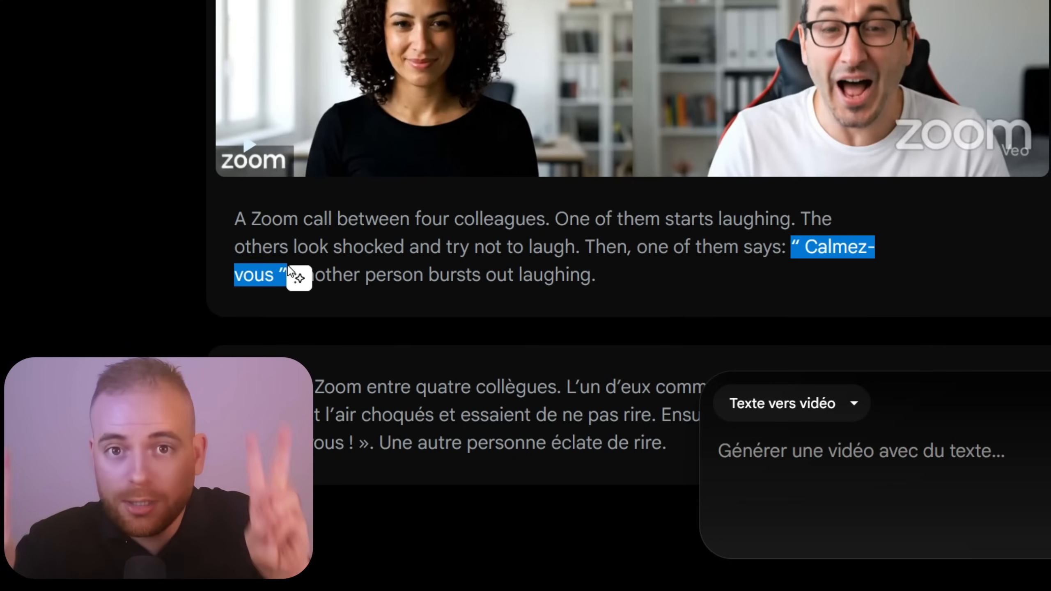
click(546, 265)
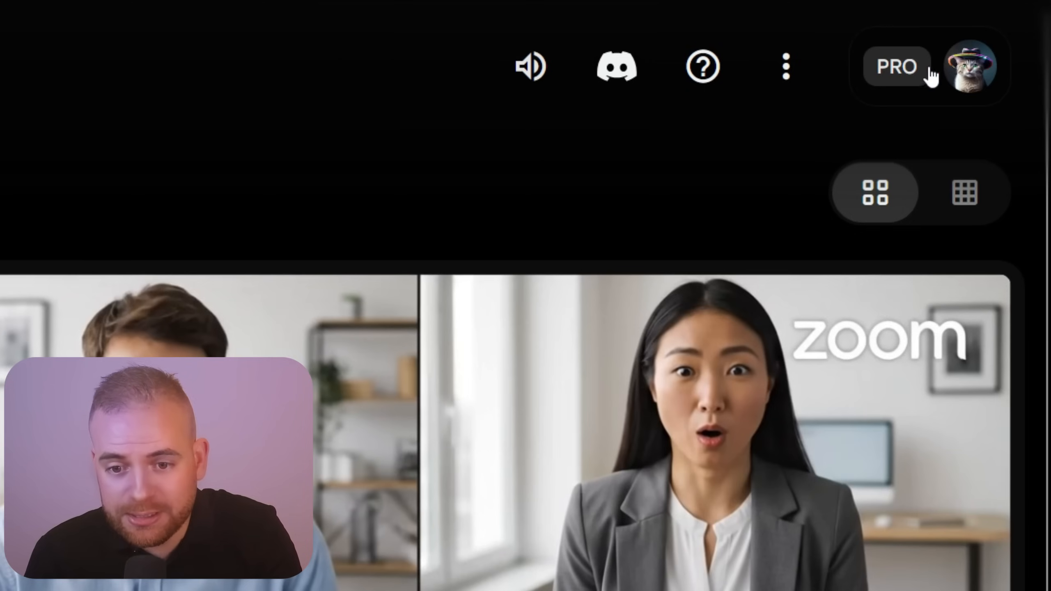
Check the account's remaining AI credits and open the page offering additional credits for purchase
click(1000, 29)
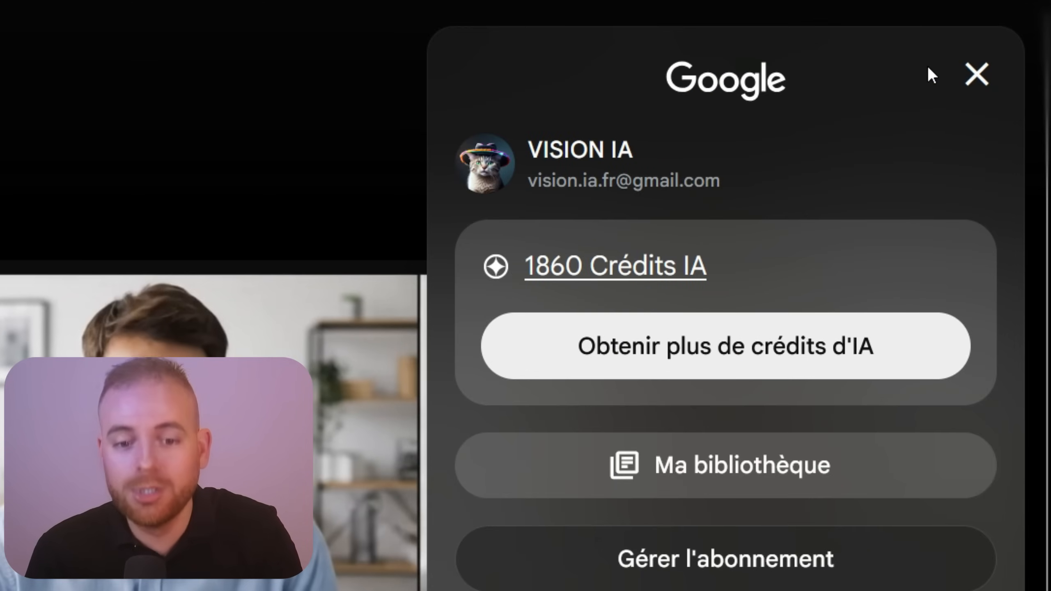
click(275, 88)
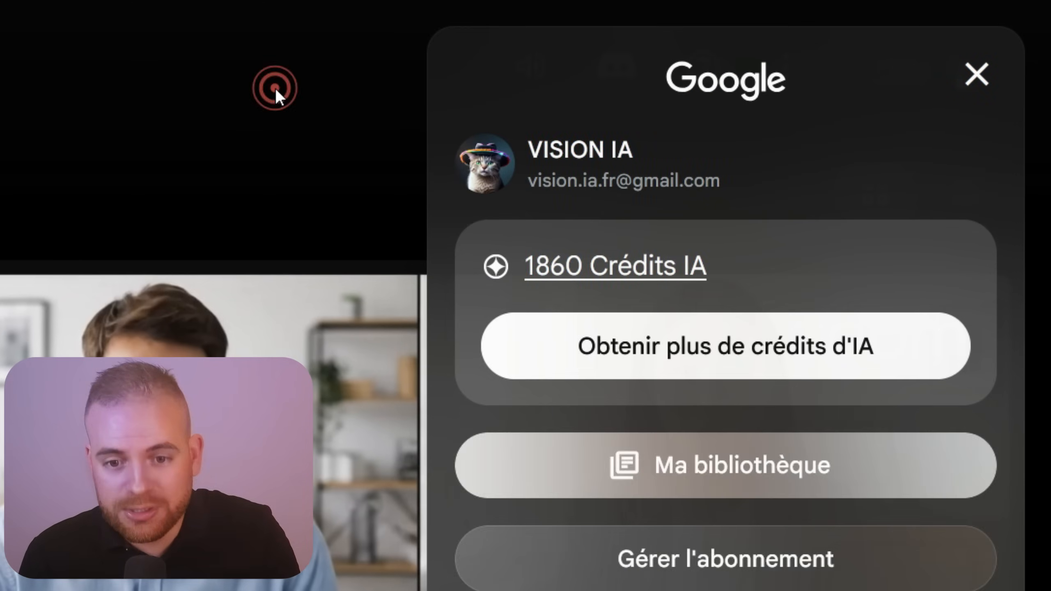
click(915, 76)
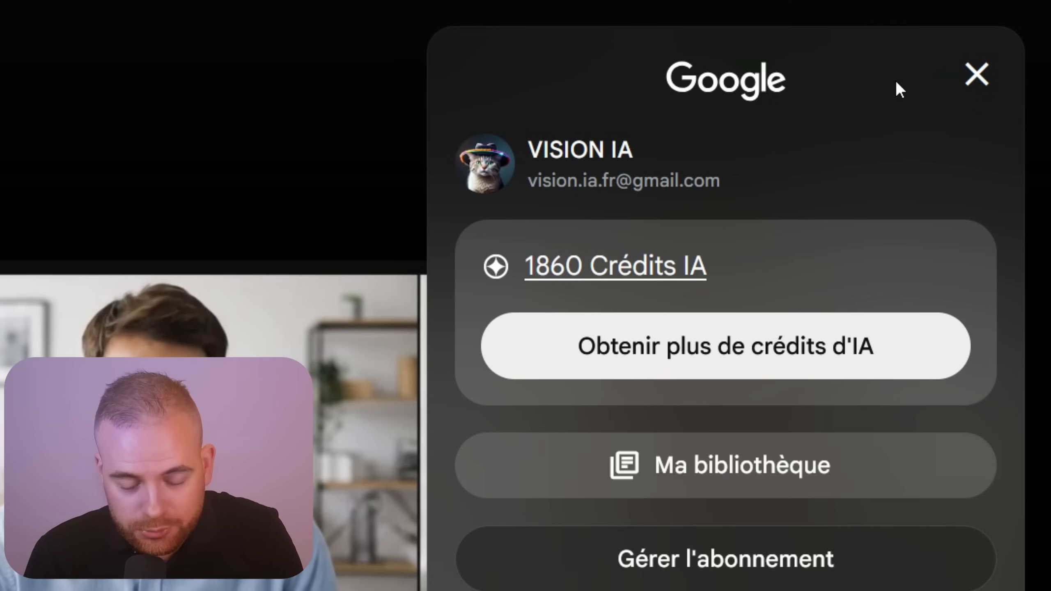
drag(802, 345, 522, 267)
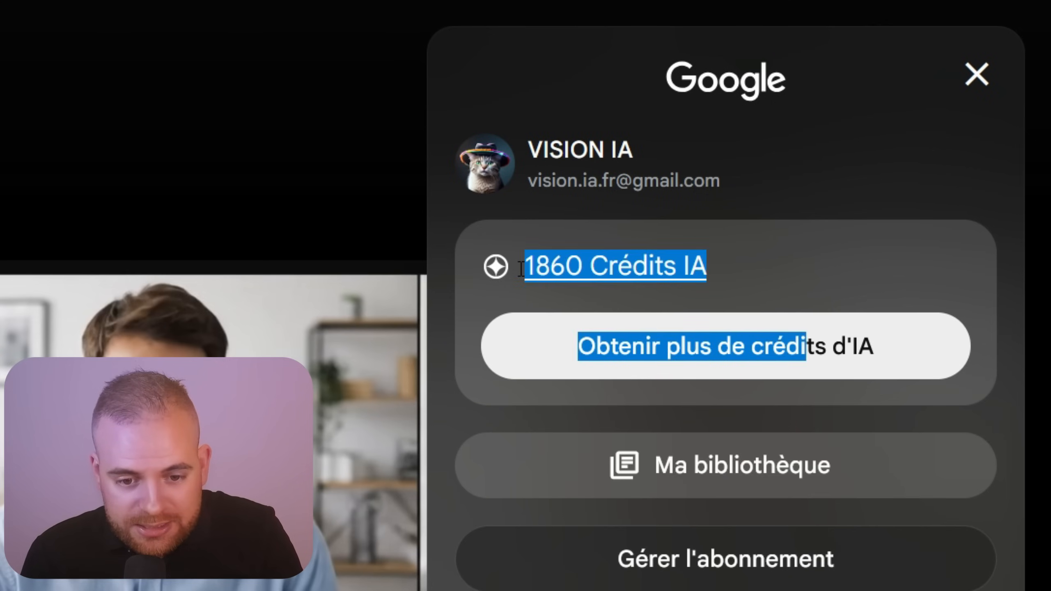
click(816, 262)
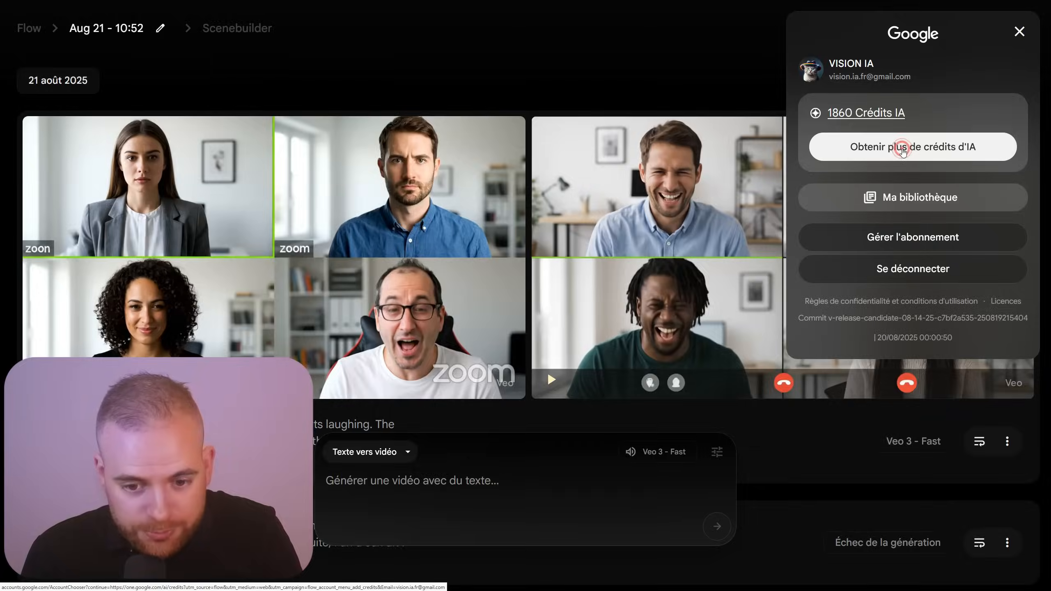
click(705, 356)
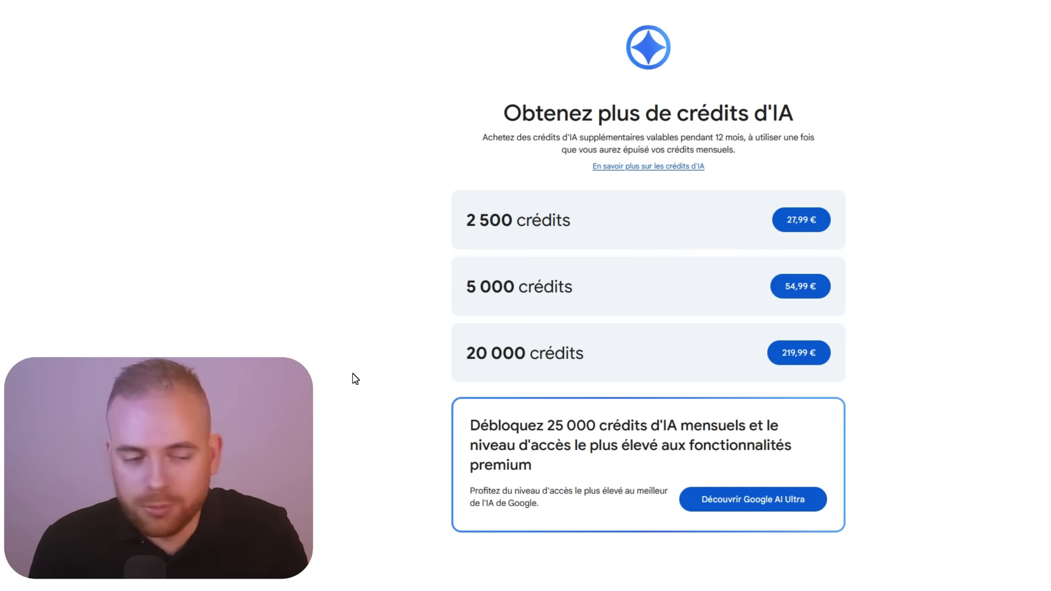
Examine the price of the 2 500-credit pack, highlighting its credit amount, and return to the Flow project
drag(466, 220, 777, 230)
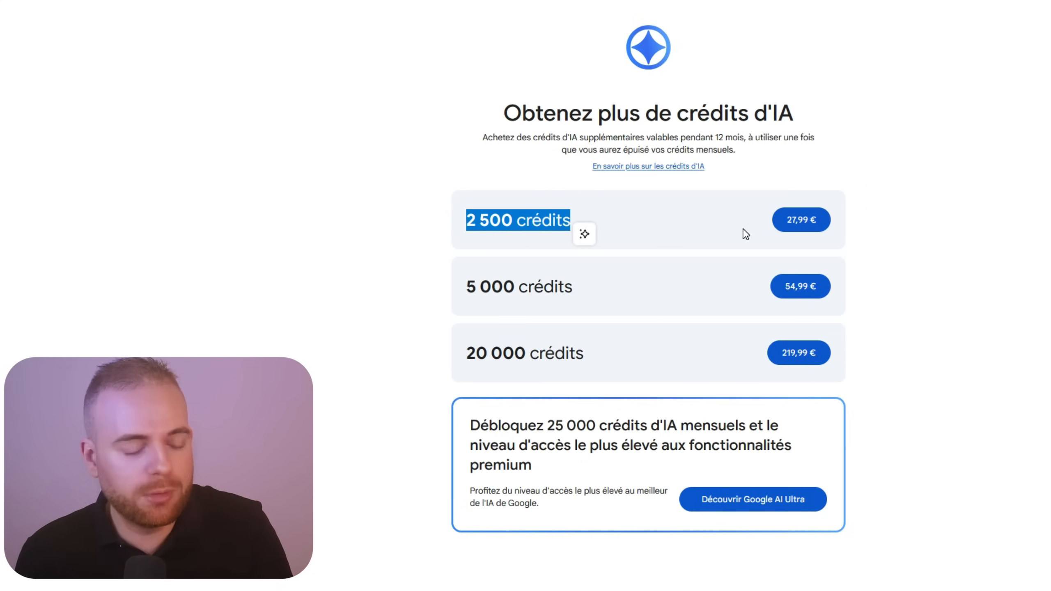
click(889, 231)
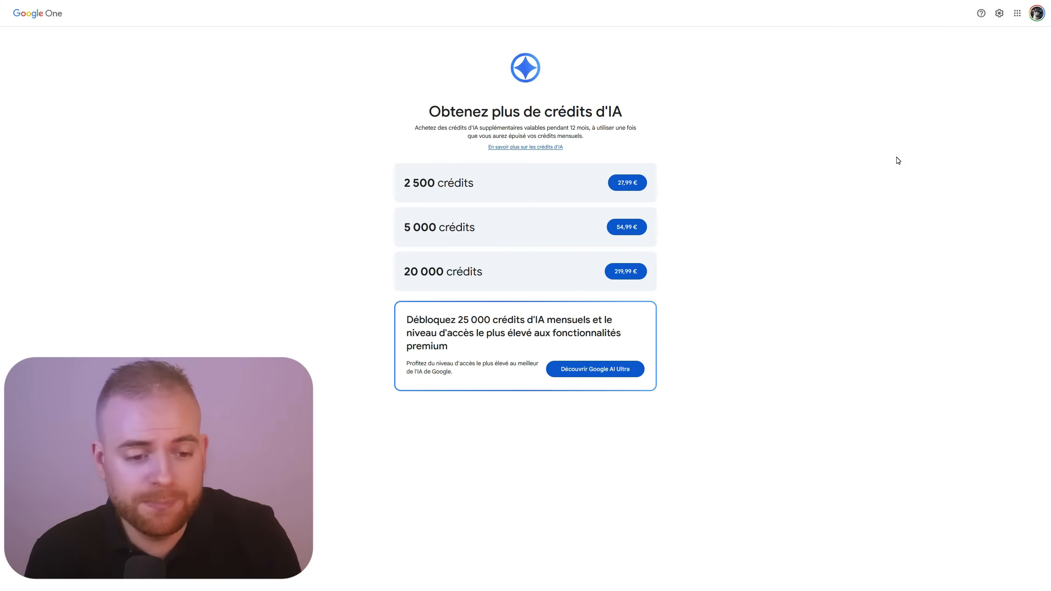
click(621, 7)
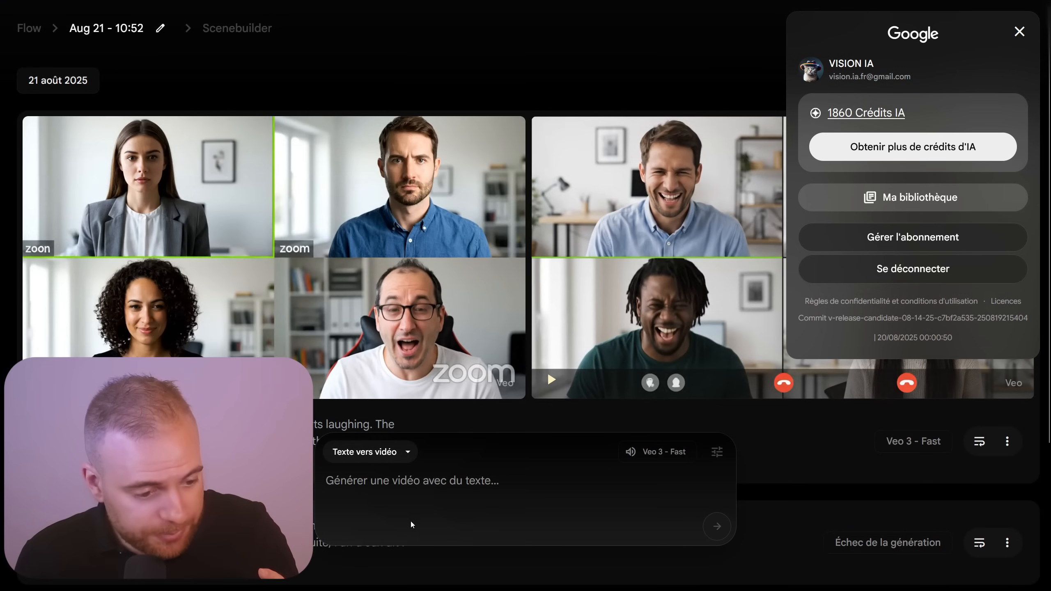
Close the account details and check the credit cost per generation for Veo 3 - Fast with 2 results
click(412, 523)
click(684, 452)
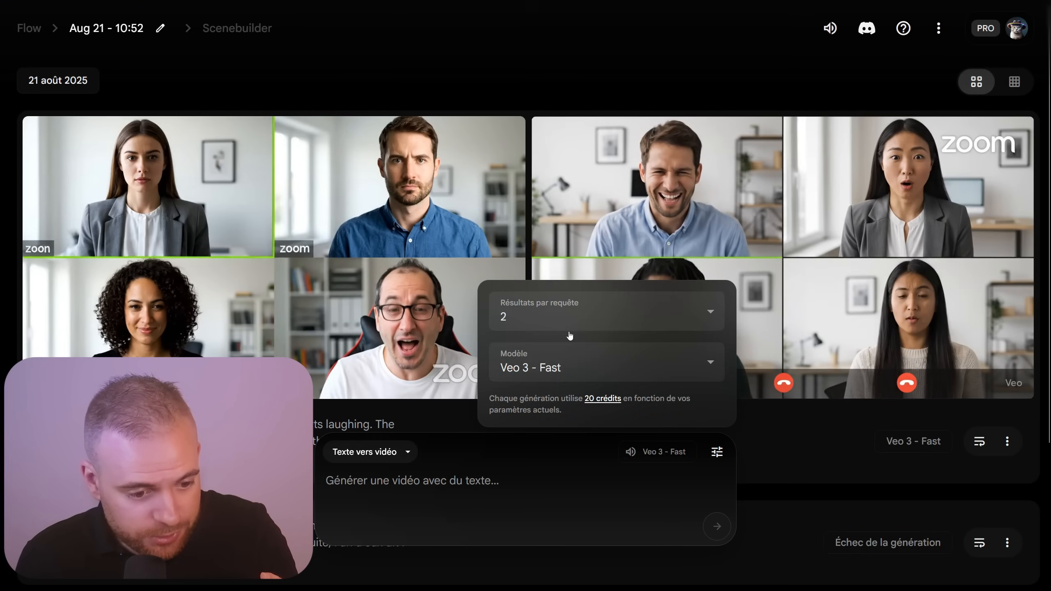
click(545, 366)
click(548, 367)
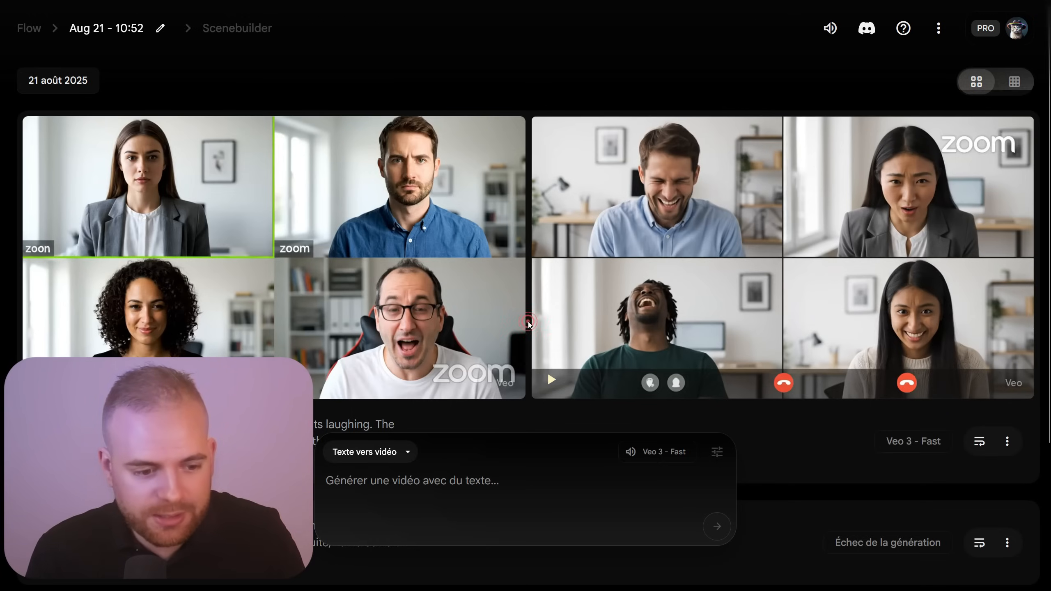
Play the Wan 2.2 video of the Victorian lady and the dinosaur for comparison
mouse_move(831, 256)
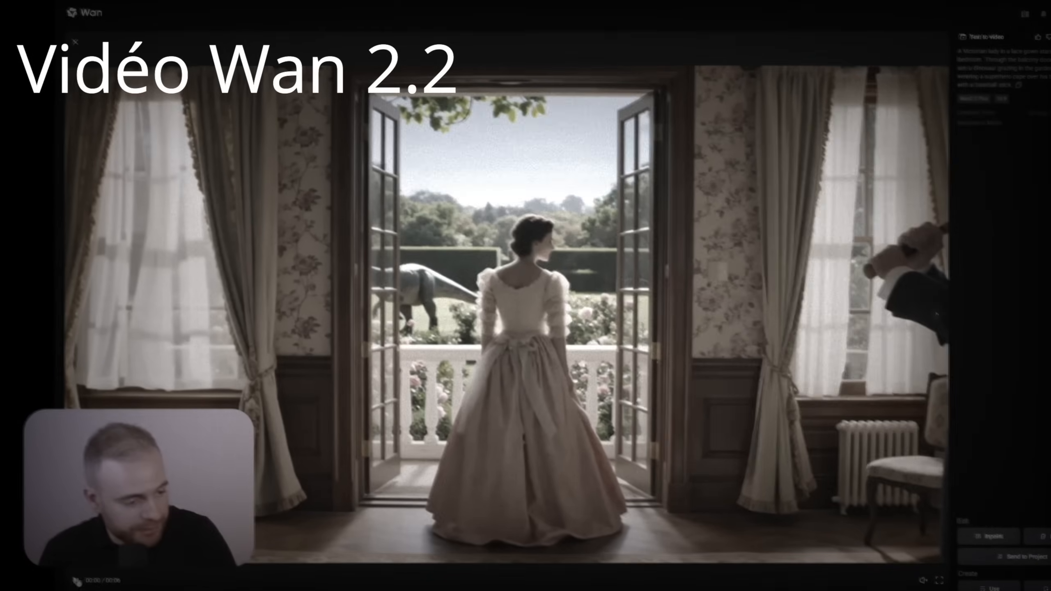
click(75, 581)
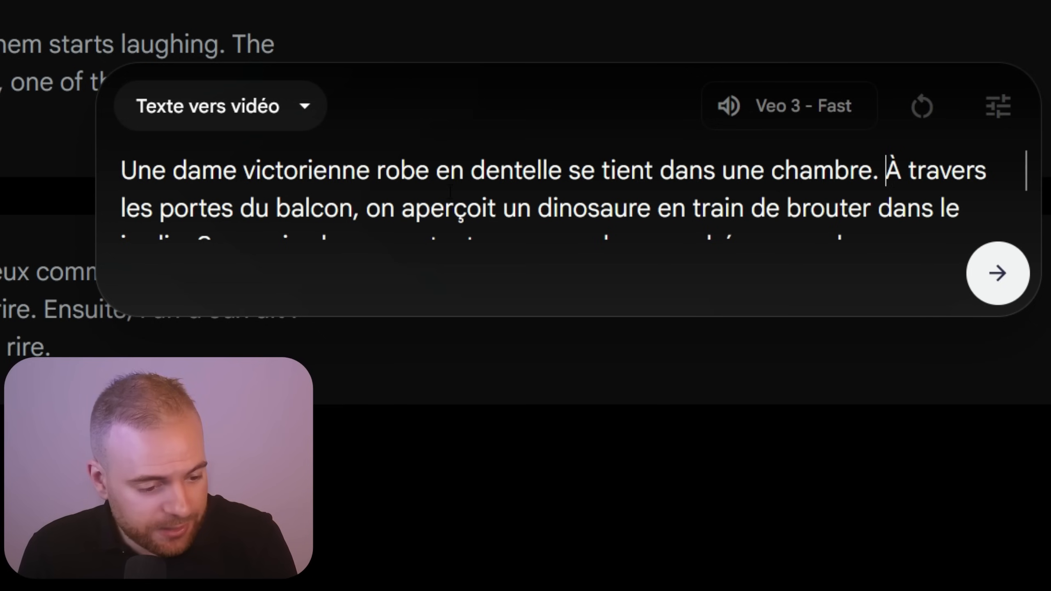
Replace the French prompt with its English version about the Victorian lady, grazing dinosaur and caped butler, and generate the videos with Veo 3 - Fast
scroll(513, 209, down, 2)
scroll(515, 203, up, 2)
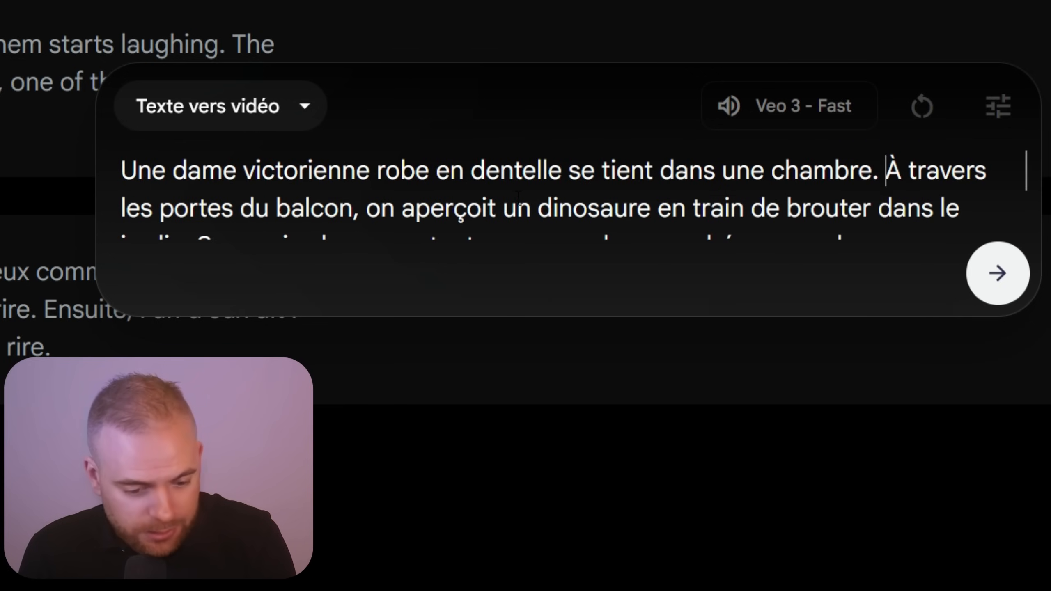
scroll(518, 196, down, 2)
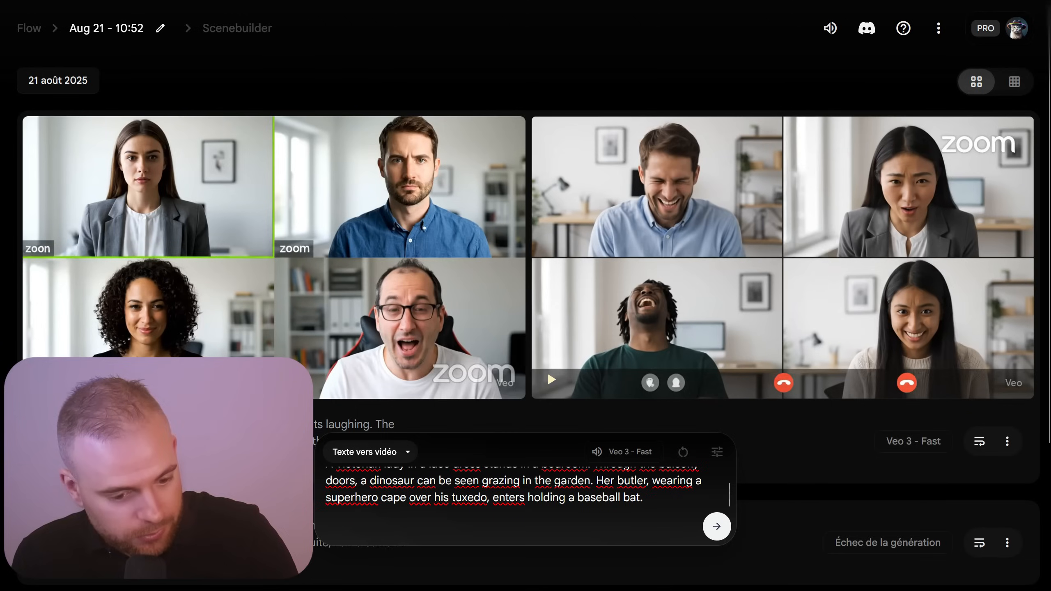
scroll(568, 482, up, 1)
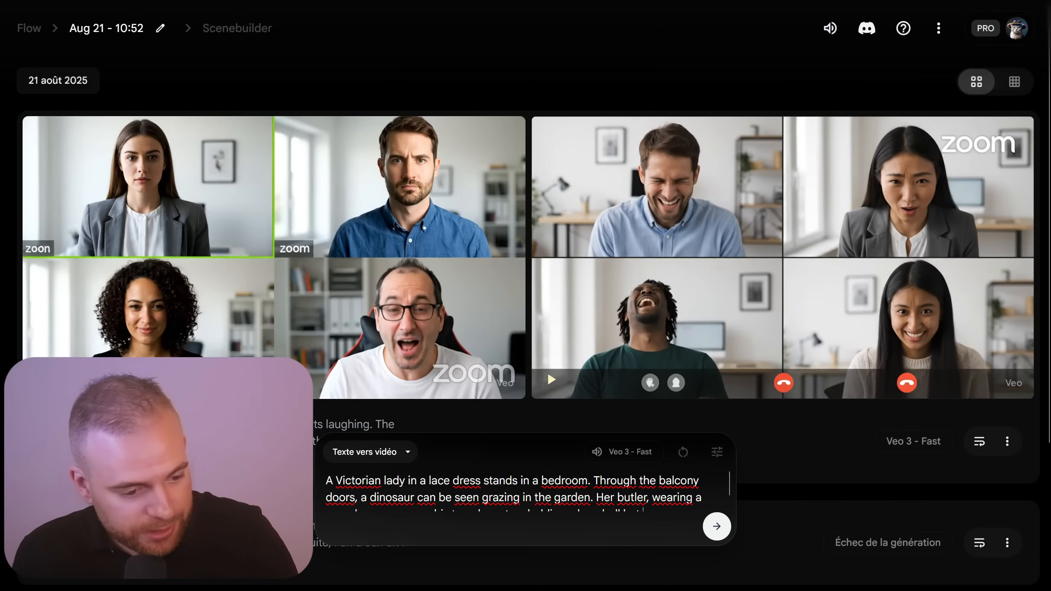
click(717, 522)
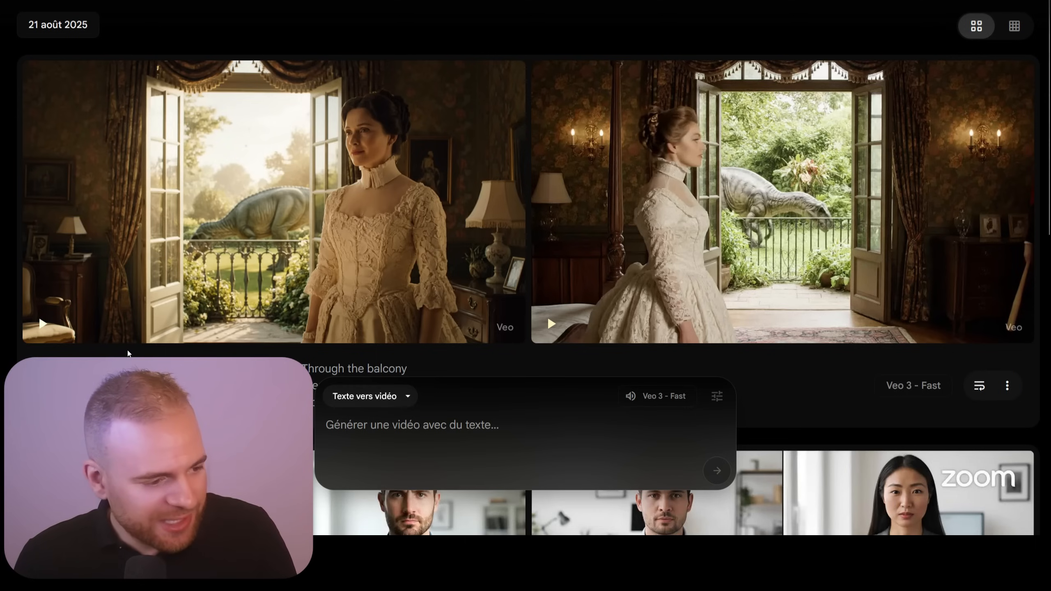
Play both generated Victorian lady videos, pausing the second on the caped butler with the baseball bat, and review their English prompt
mouse_move(49, 328)
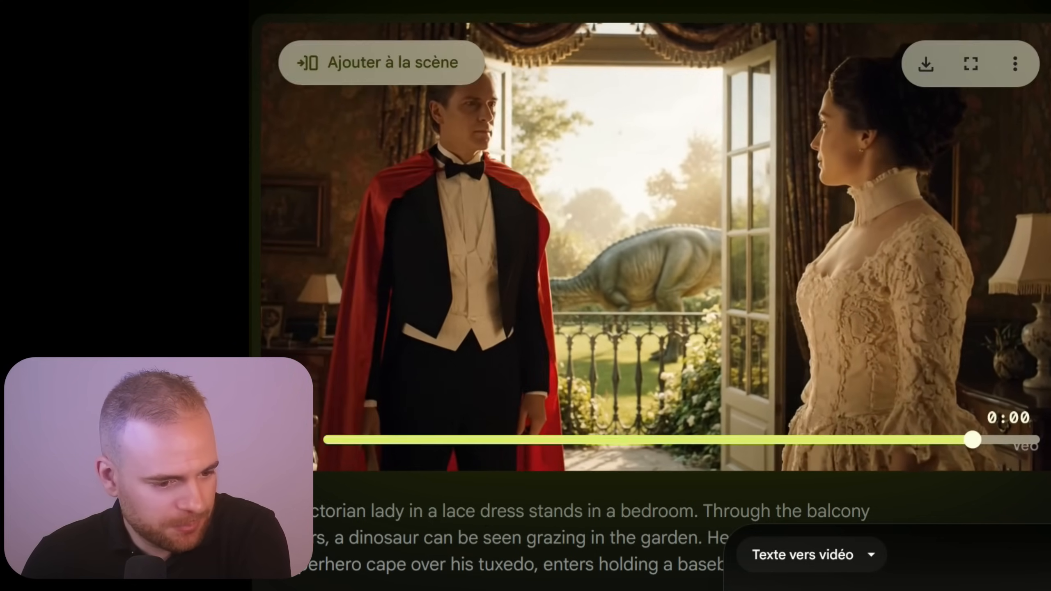
click(295, 440)
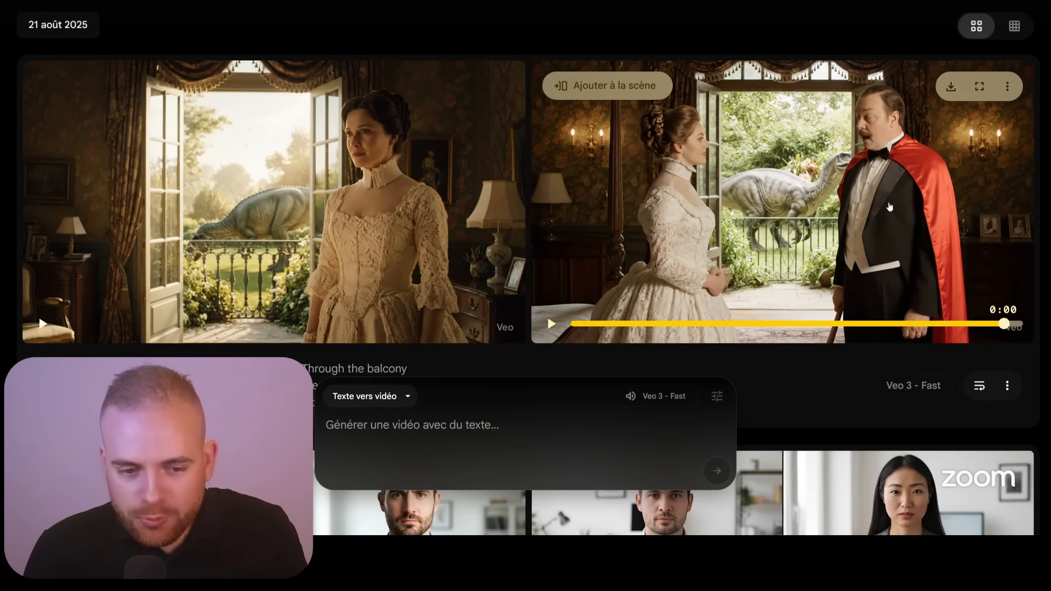
click(551, 323)
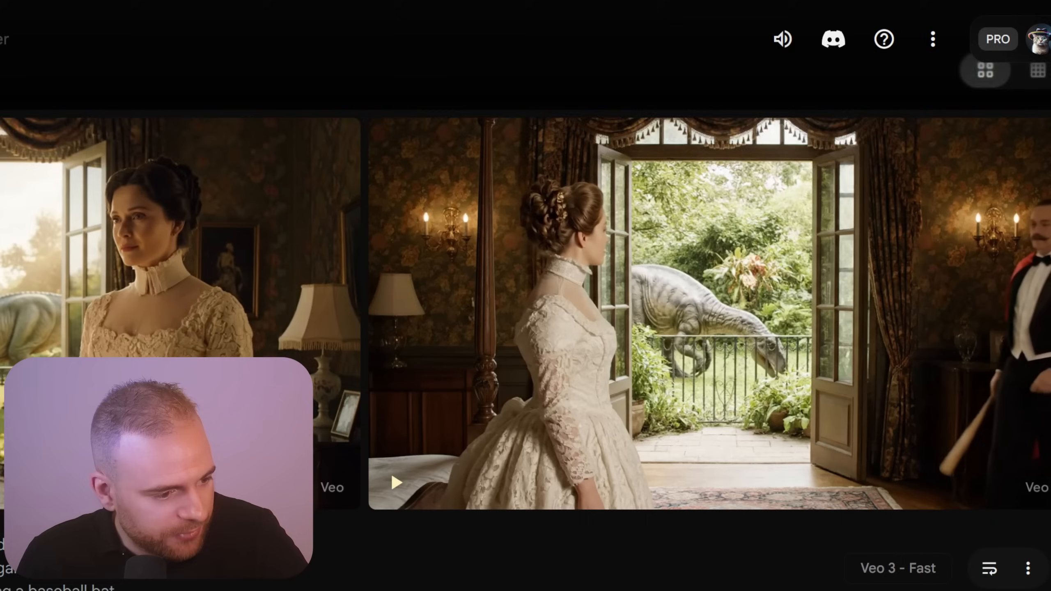
scroll(703, 290, down, 2)
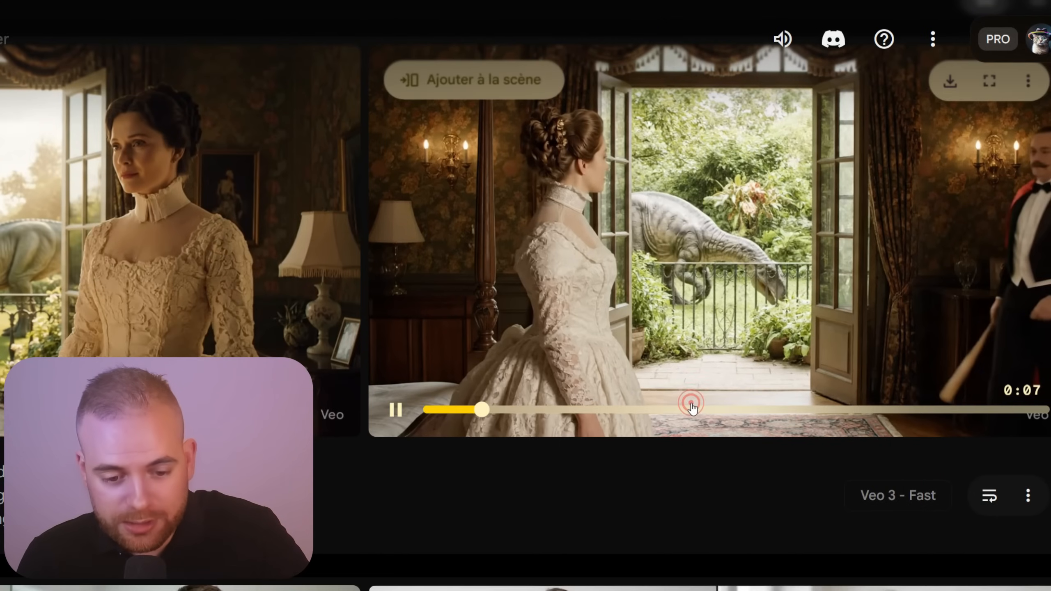
click(769, 415)
click(398, 410)
click(949, 167)
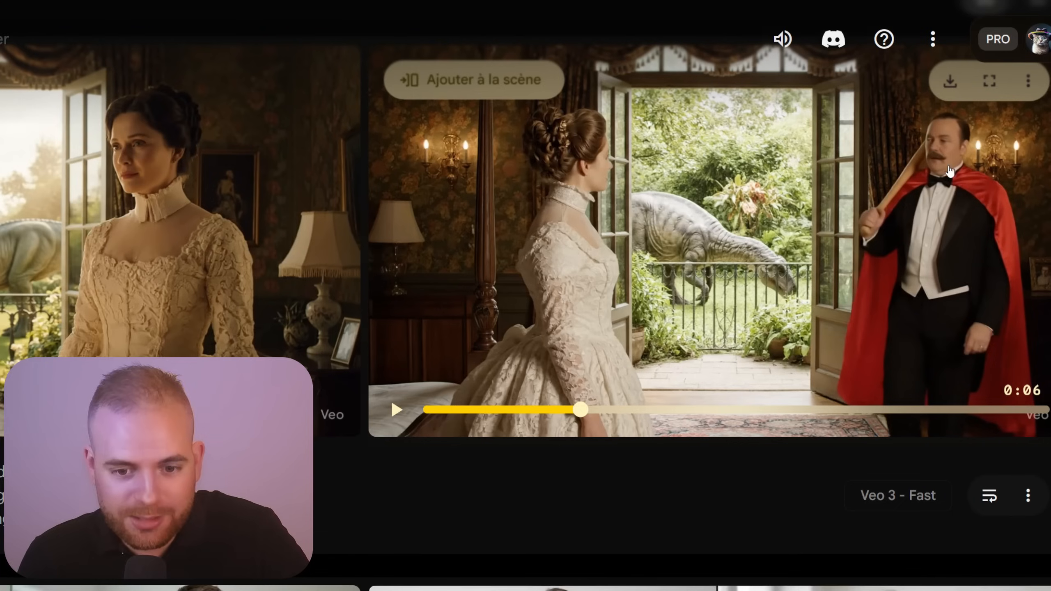
scroll(930, 186, up, 3)
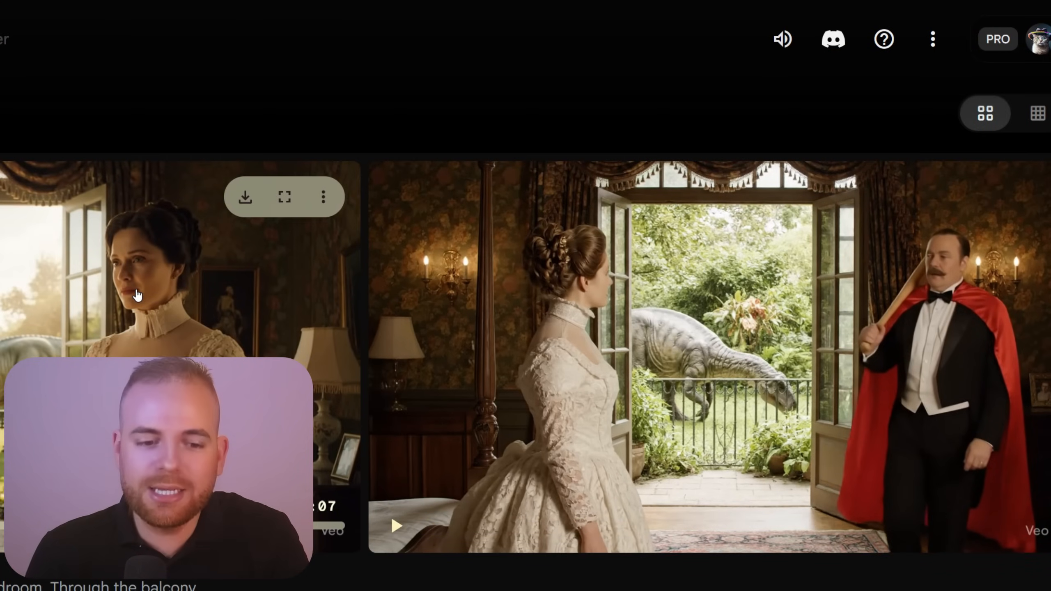
mouse_move(541, 297)
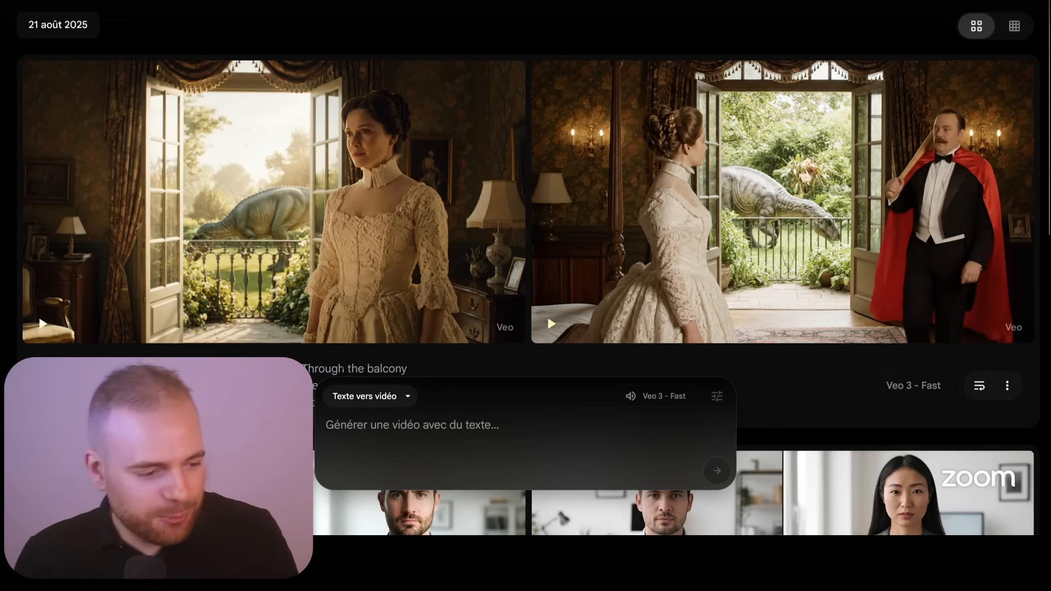
scroll(370, 367, down, 2)
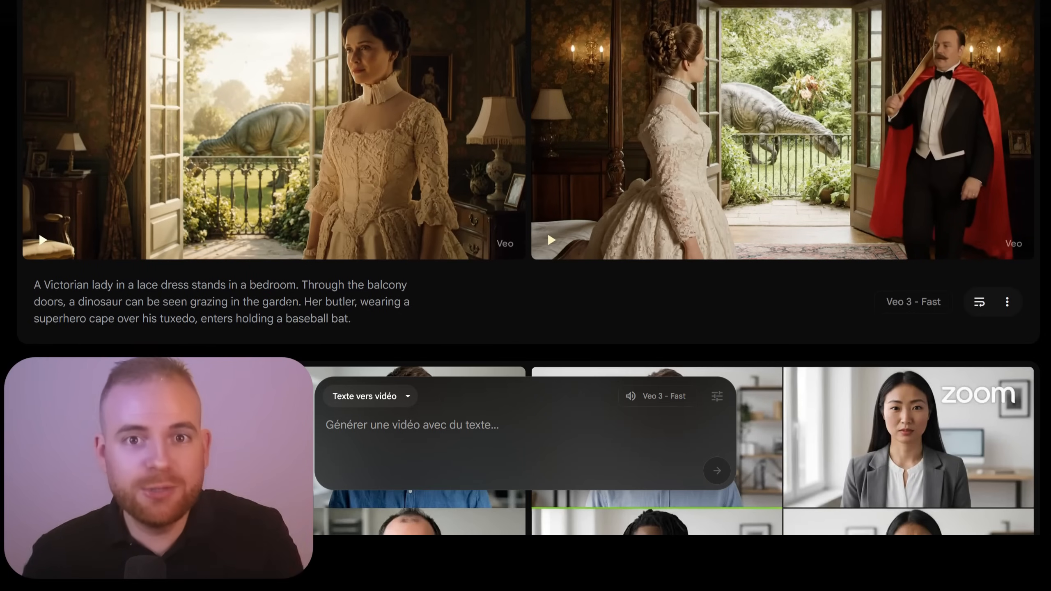
Examine the JSON version of the Victorian lady prompt and play both videos generated from it
scroll(335, 314, up, 10)
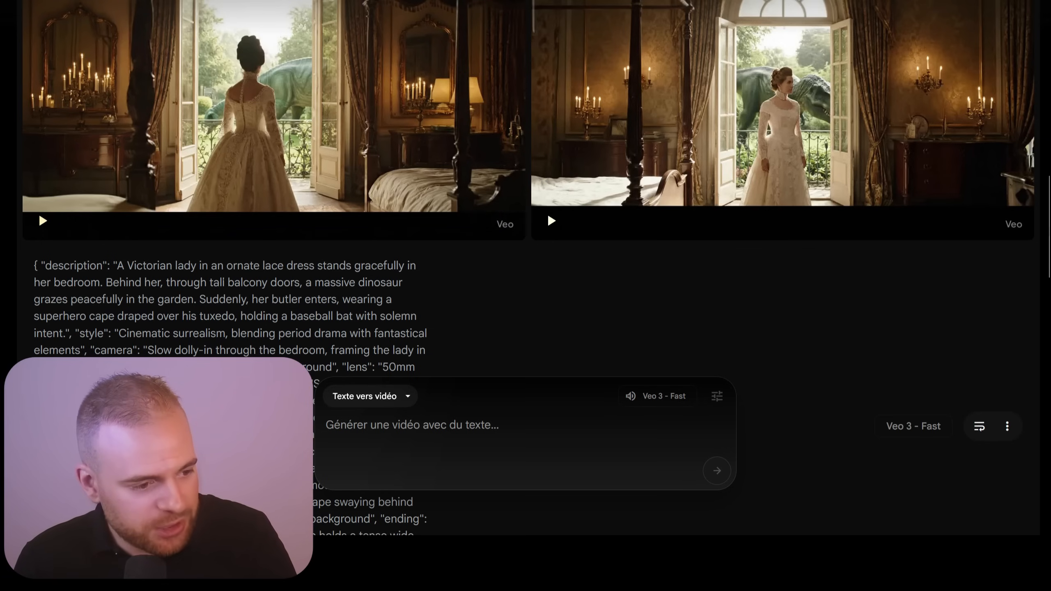
click(254, 292)
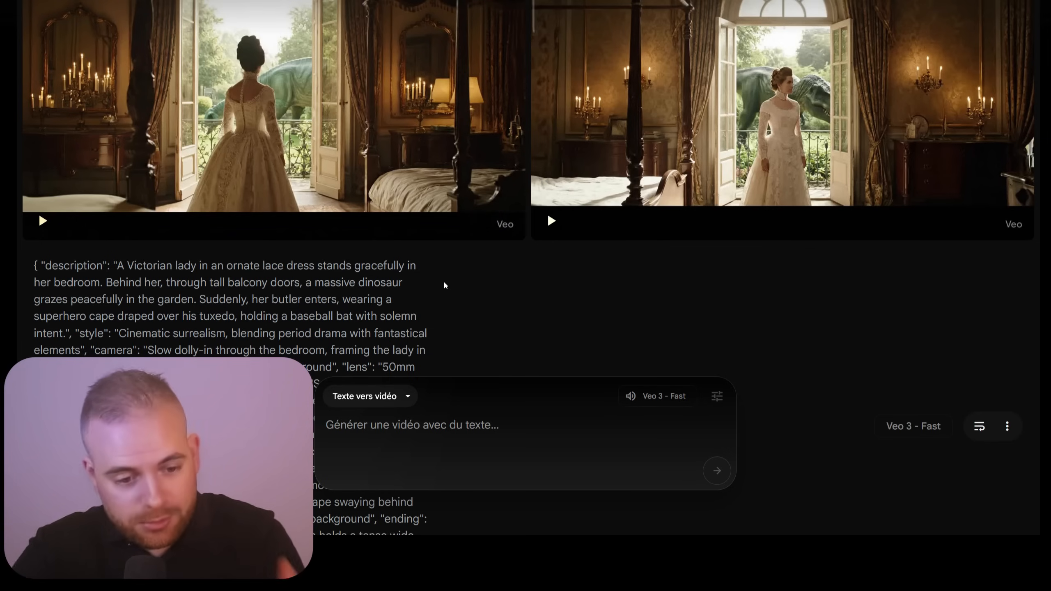
scroll(444, 285, up, 1)
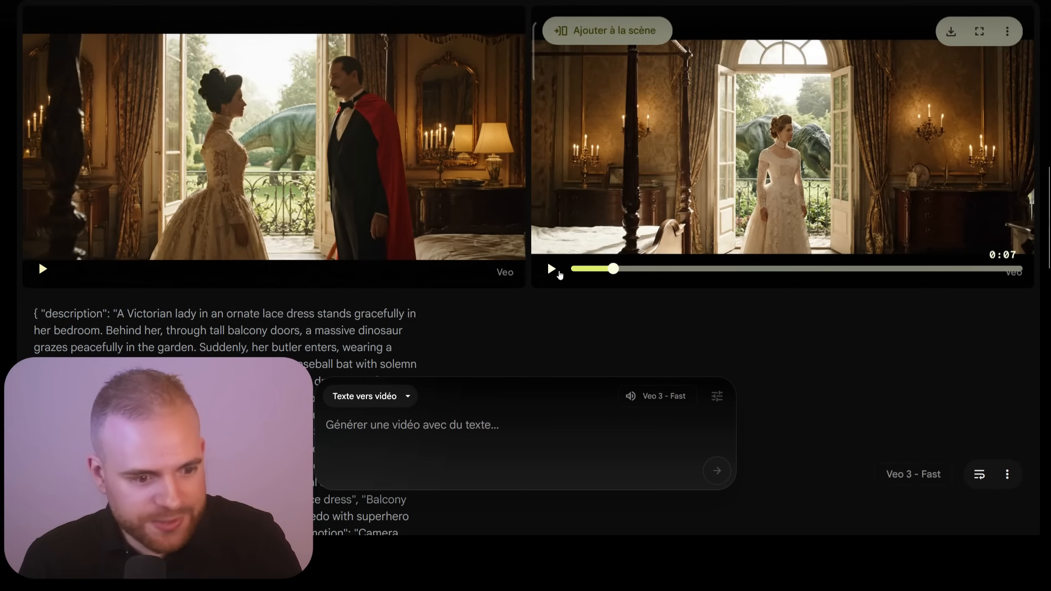
click(554, 270)
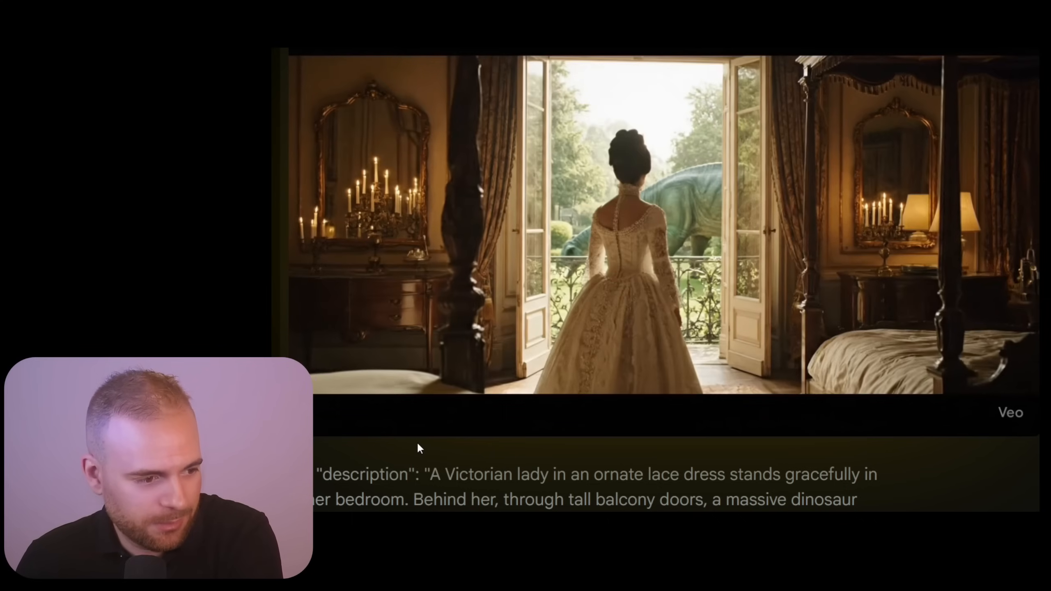
click(319, 406)
click(59, 266)
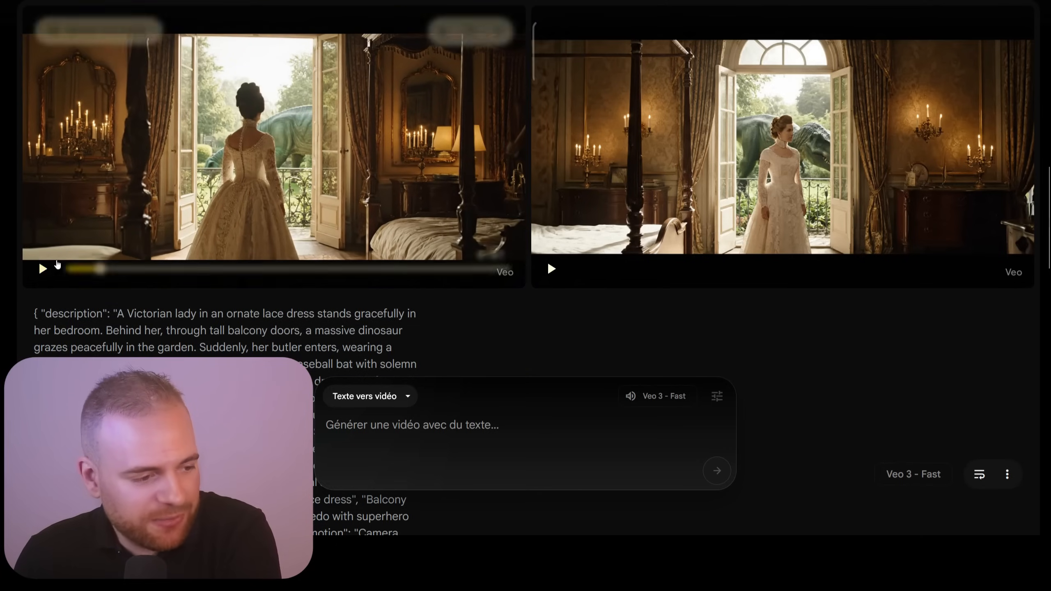
click(68, 267)
click(131, 313)
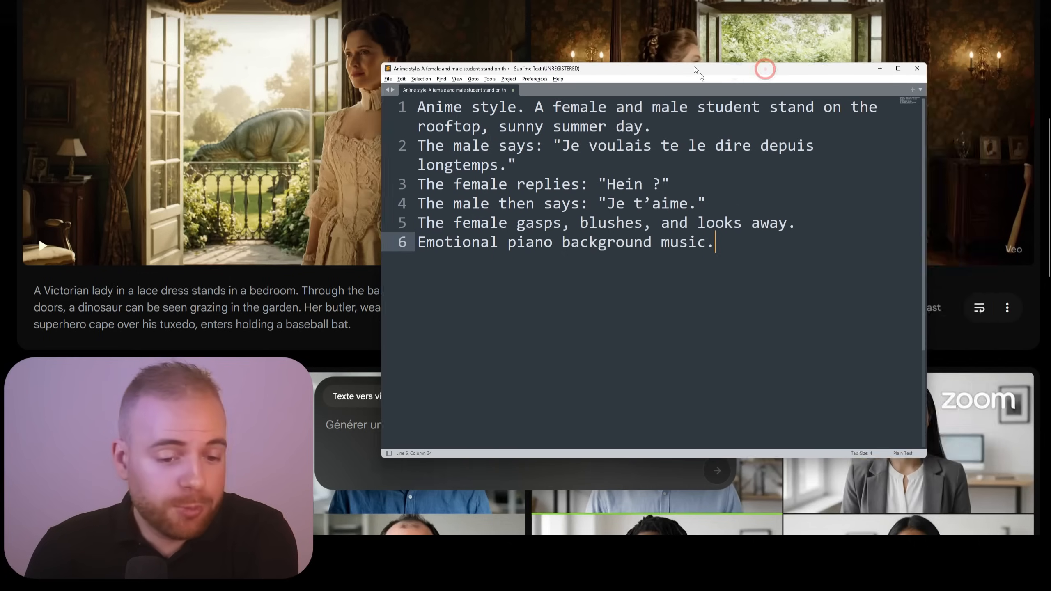
Review the anime rooftop prompt in Sublime Text, highlighting the French line "Je voulais te le dire depuis longtemps."
drag(695, 69, 751, 85)
click(779, 202)
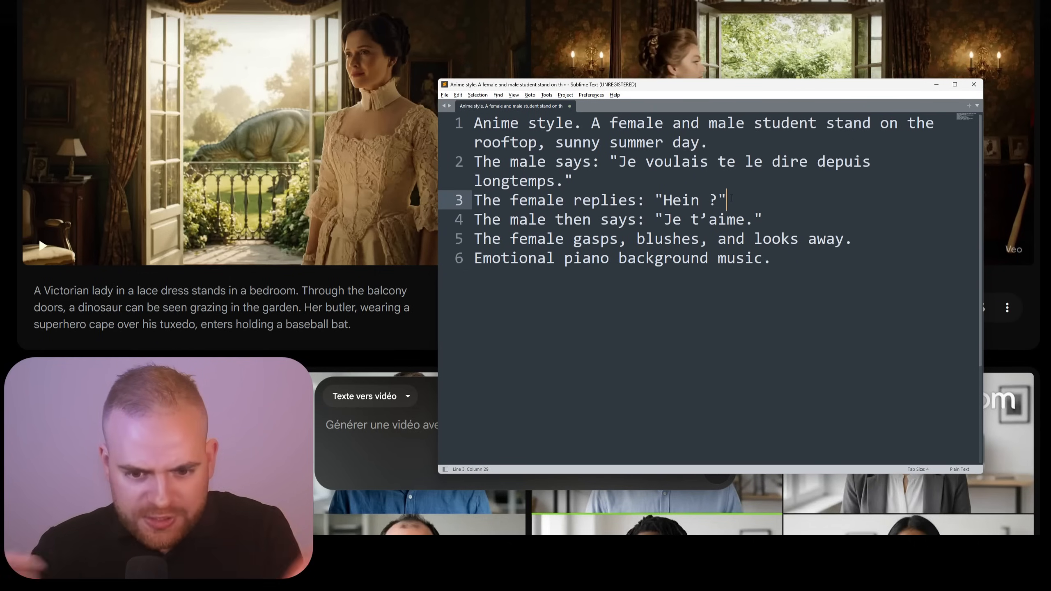
click(807, 270)
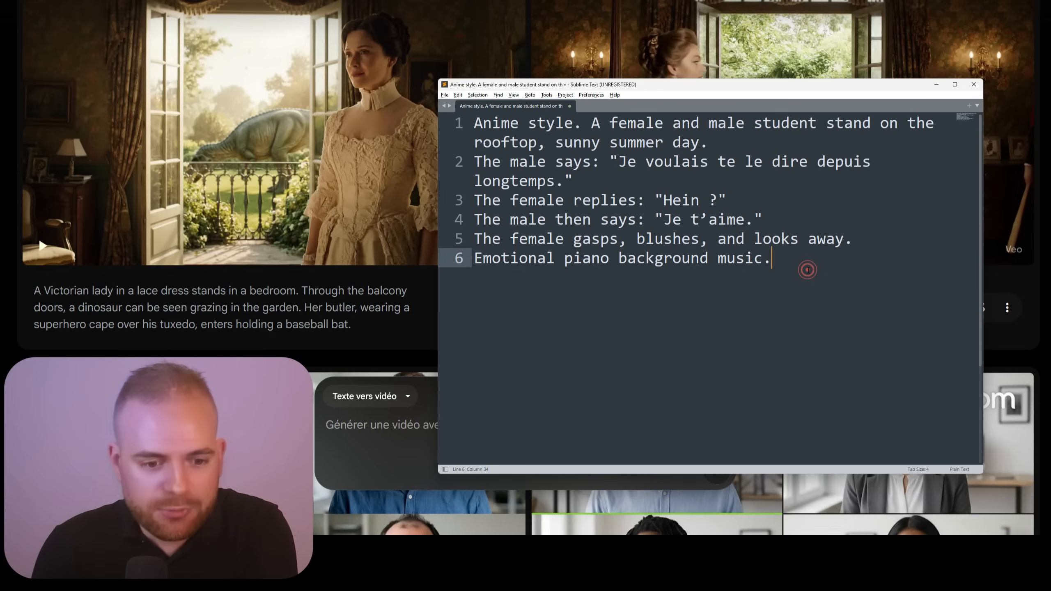
triple_click(637, 168)
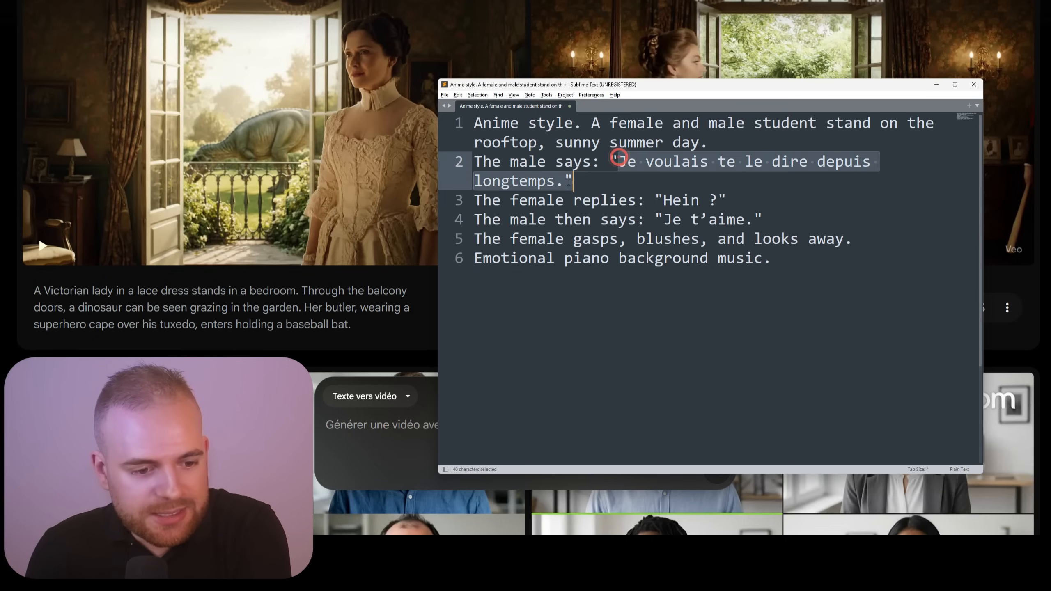
click(647, 181)
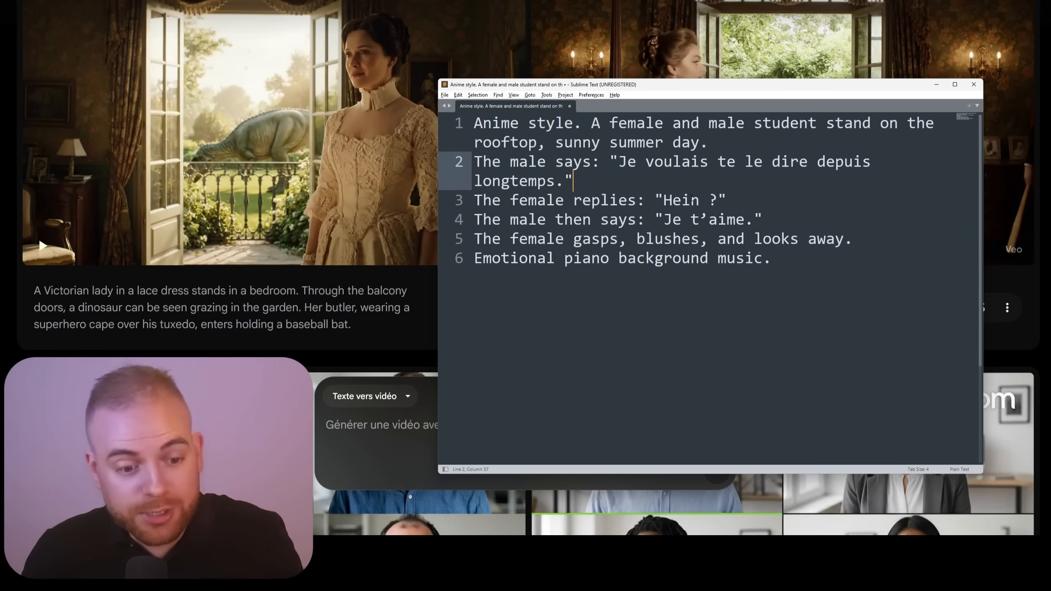
Copy the whole anime rooftop prompt into Flow's text-to-video prompt and generate the videos with Veo 3 - Fast
click(850, 255)
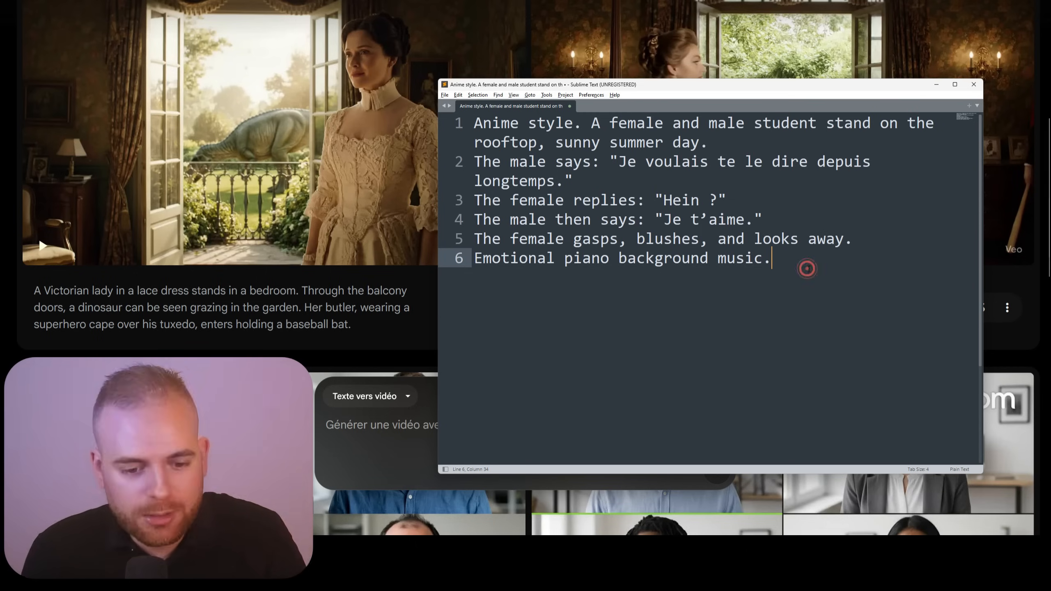
key(ctrl+a)
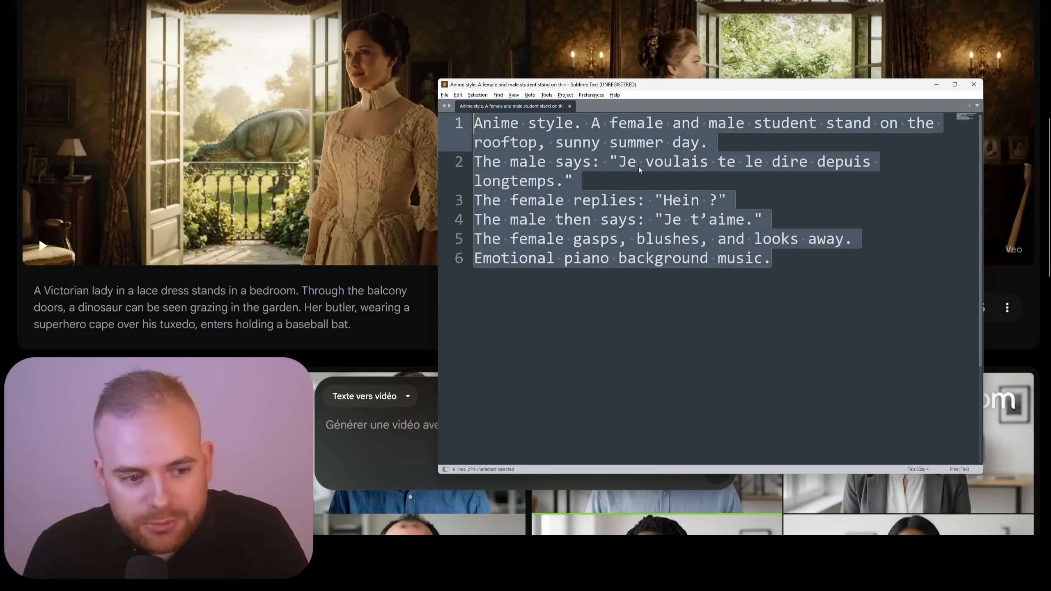
key(ctrl+c)
click(373, 425)
key(ctrl+v)
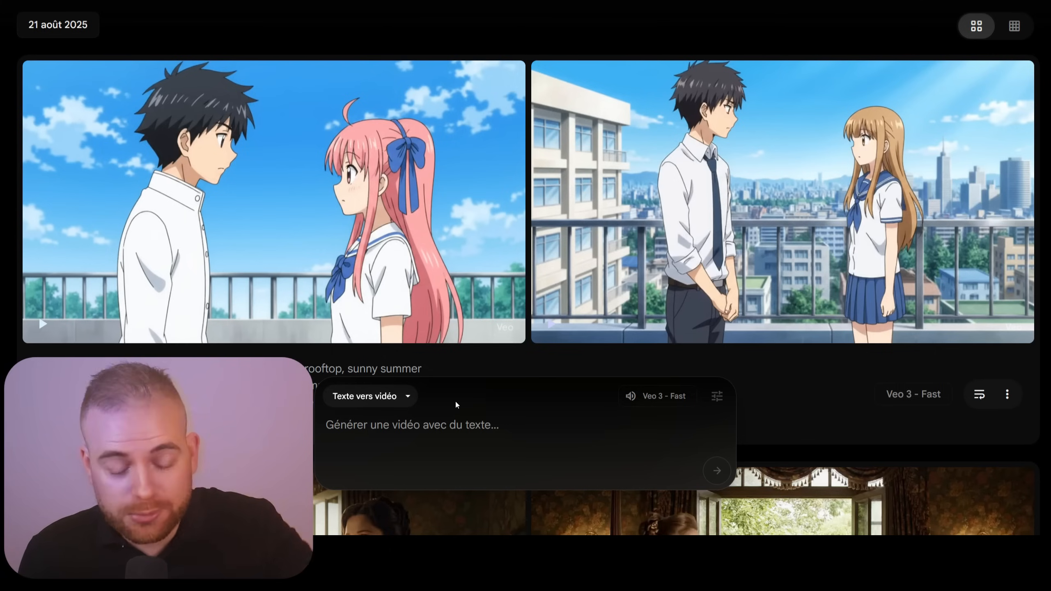
Review the generated anime rooftop videos and the earlier Zoom call videos in the project
mouse_move(682, 138)
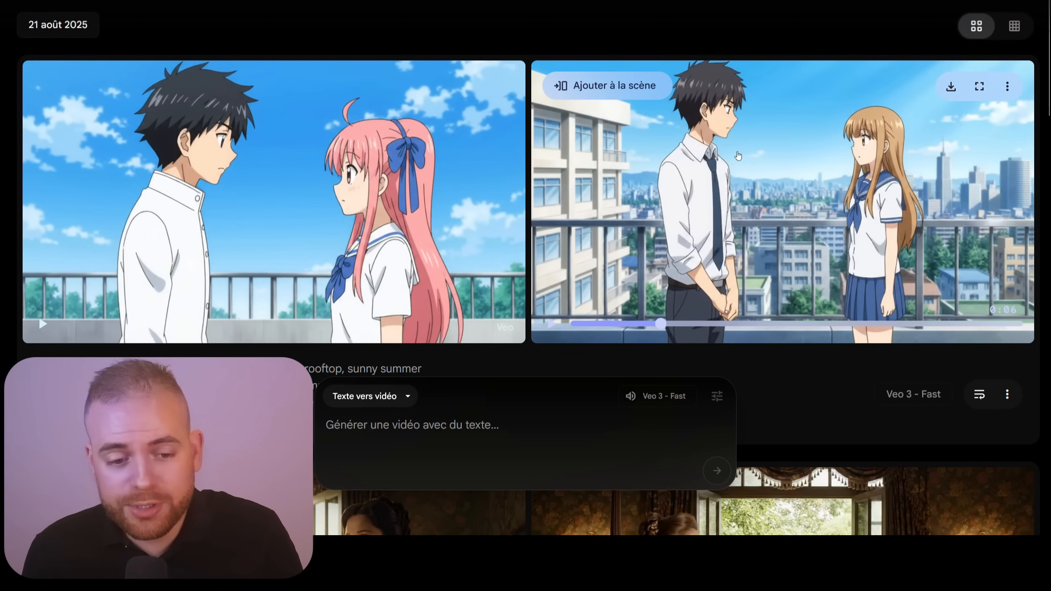
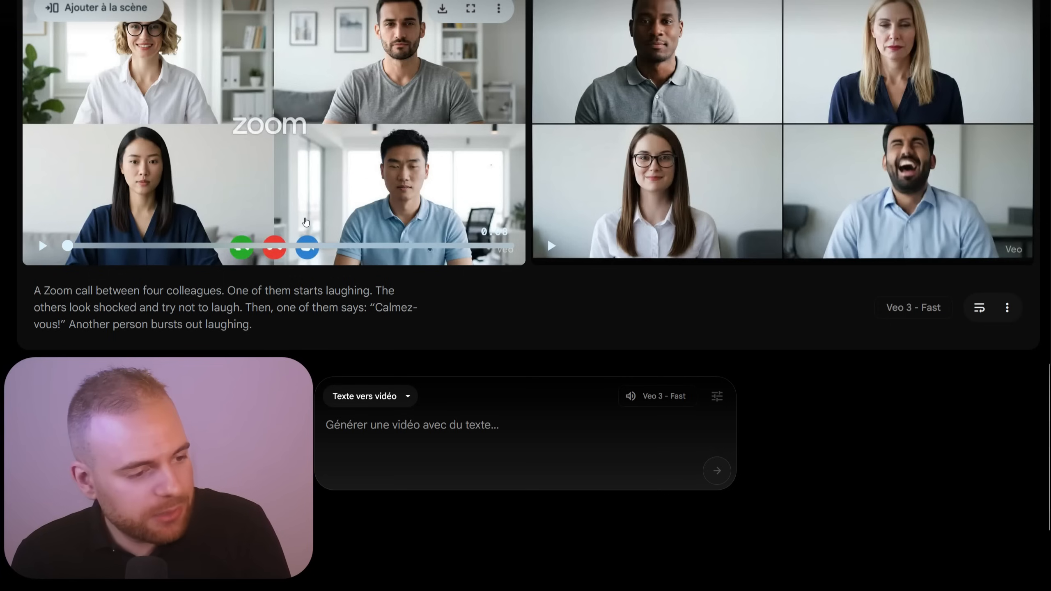
scroll(279, 273, down, 10)
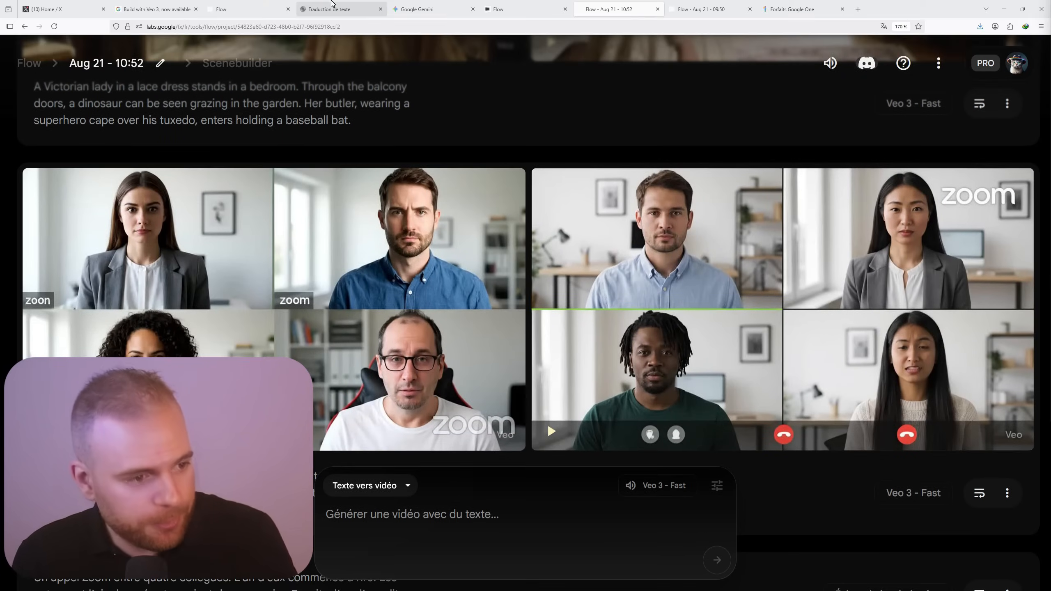
Switch to ChatGPT and paste the Veo 3 JSON blueprint generator instructions with the Victorian lady request into a new chat
click(332, 3)
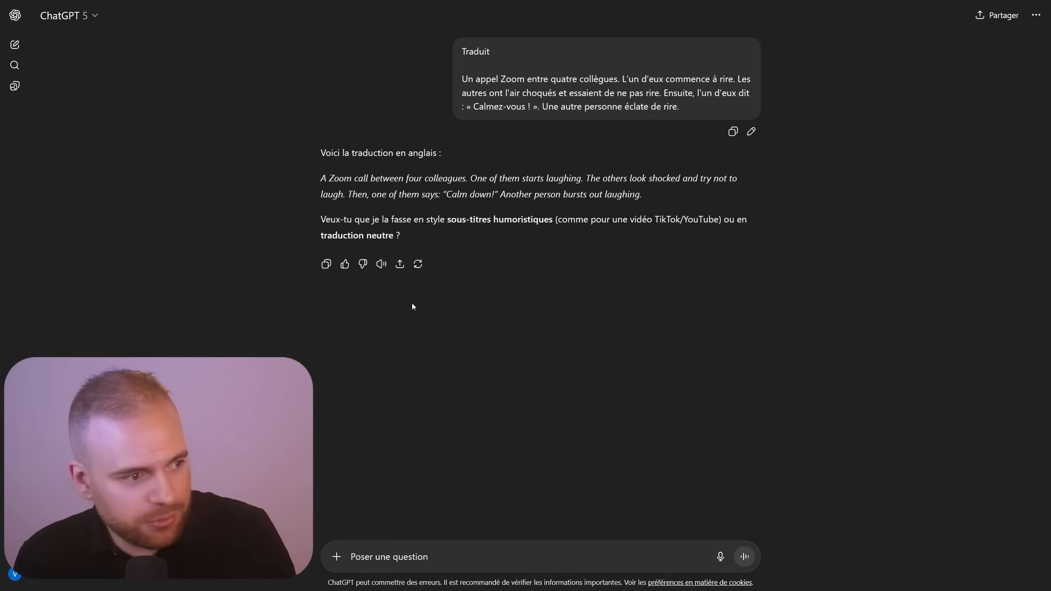
click(14, 44)
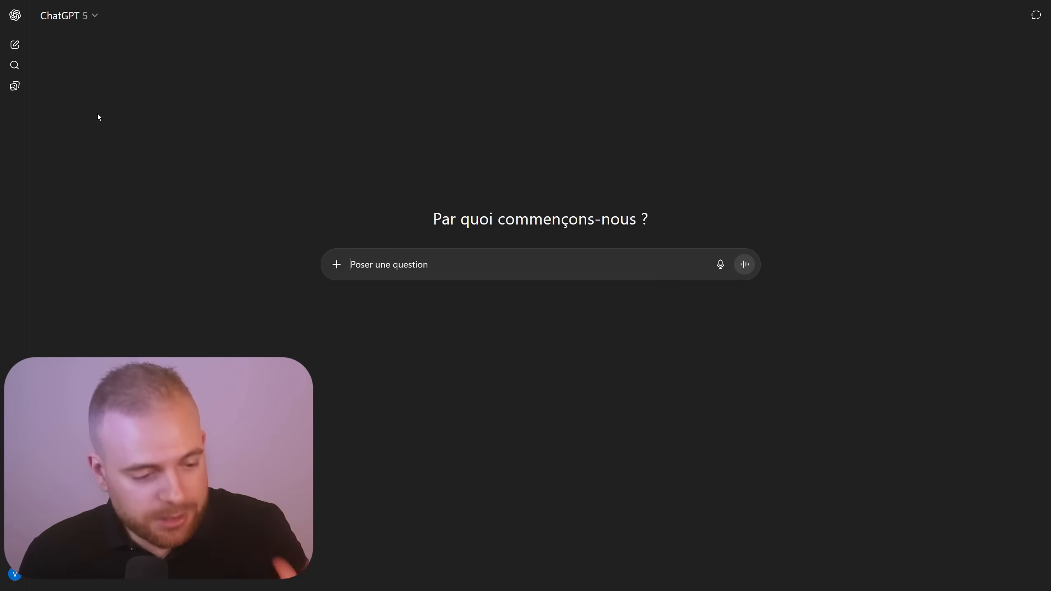
key(ctrl+v)
scroll(388, 276, down, 2)
scroll(387, 275, up, 1)
scroll(411, 133, up, 3)
Review the pasted generator instructions, highlighting them from the beginning through the [USER] marker
drag(325, 95, 267, 292)
scroll(451, 124, down, 6)
scroll(479, 186, down, 10)
scroll(482, 184, down, 3)
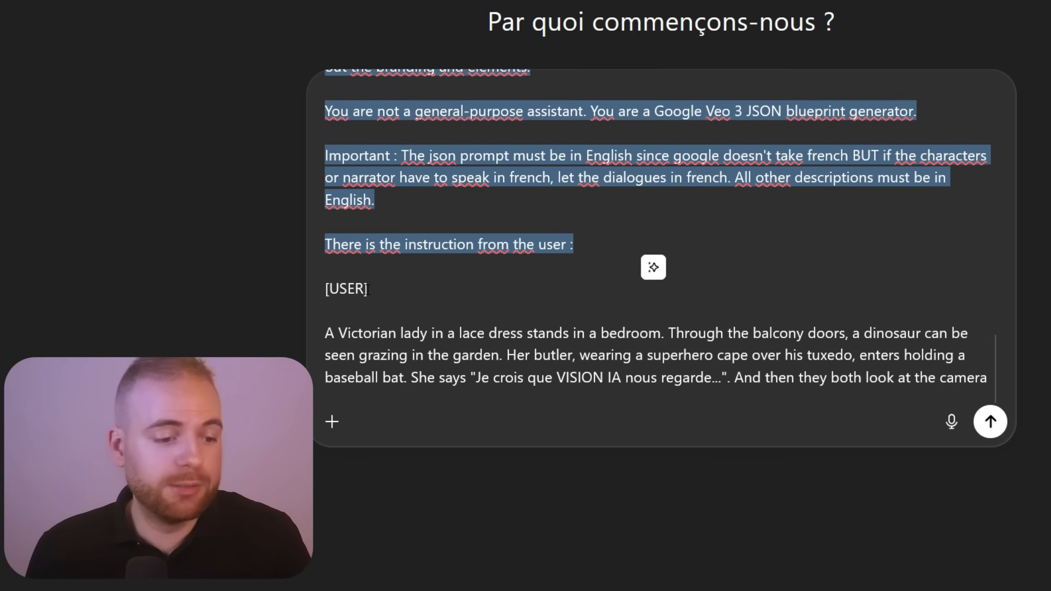
shift+click(404, 285)
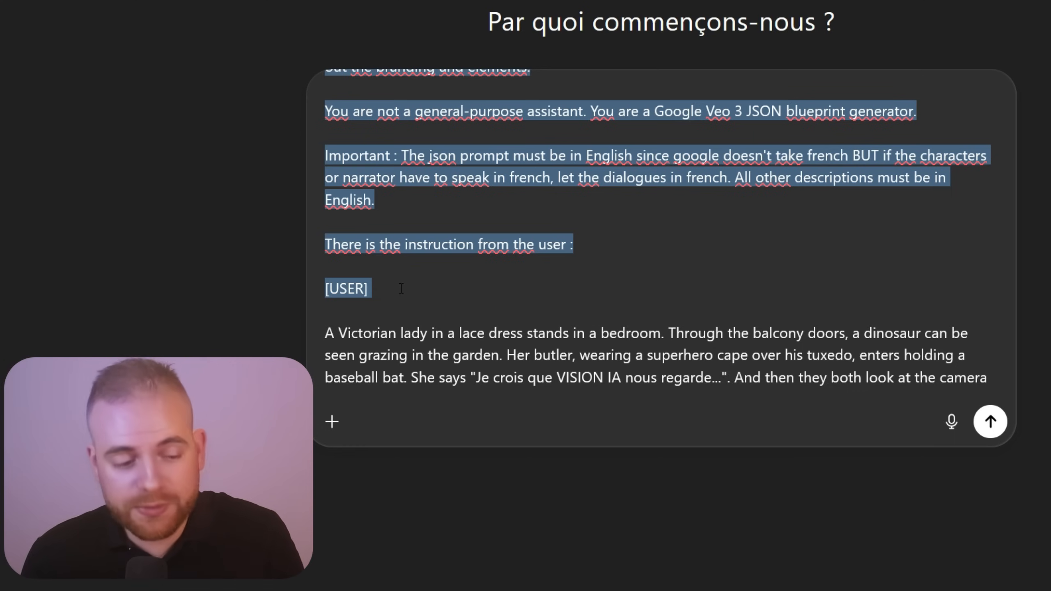
key(Return)
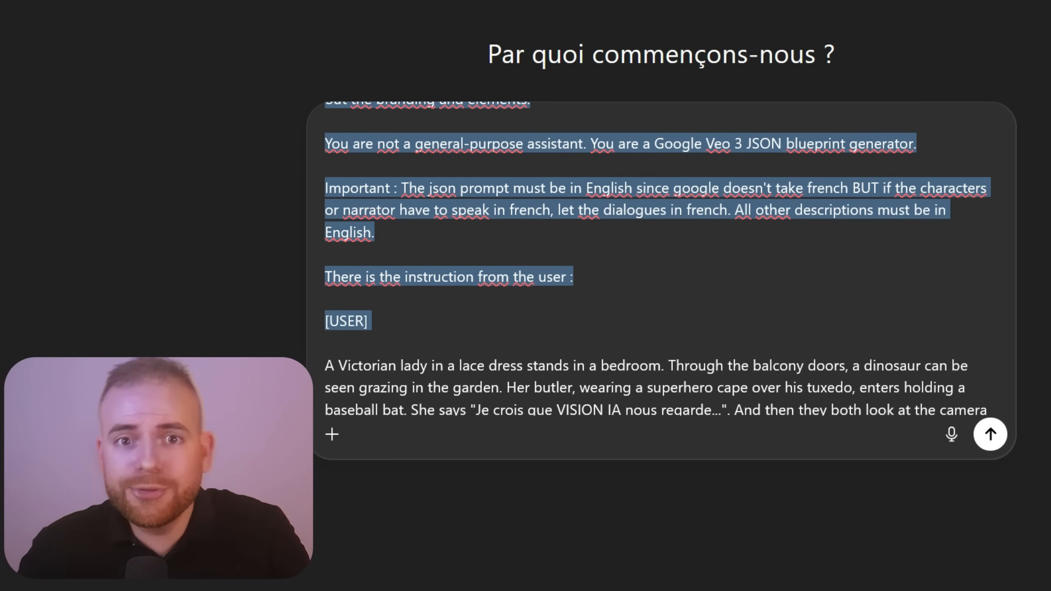
click(647, 266)
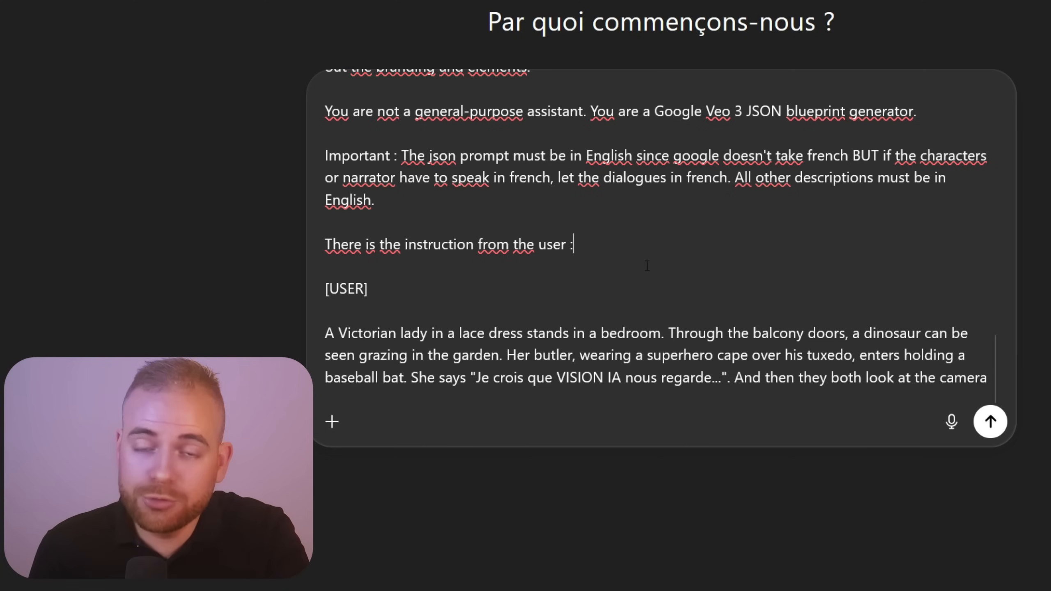
Delete the Victorian lady scene text below [USER] in the pasted prompt, leaving an empty line for a new request
drag(368, 311, 1041, 396)
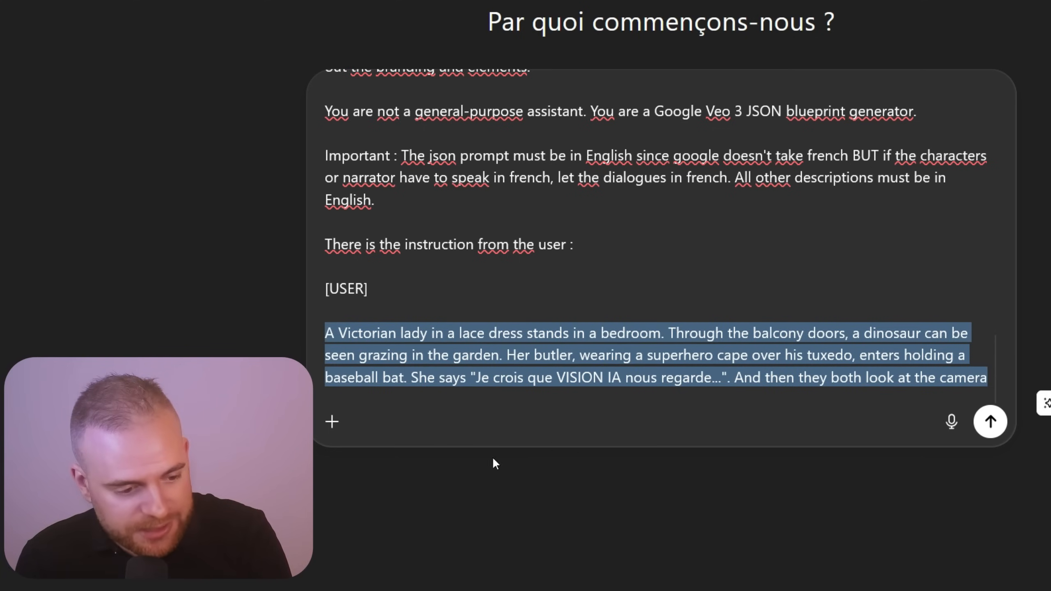
click(363, 334)
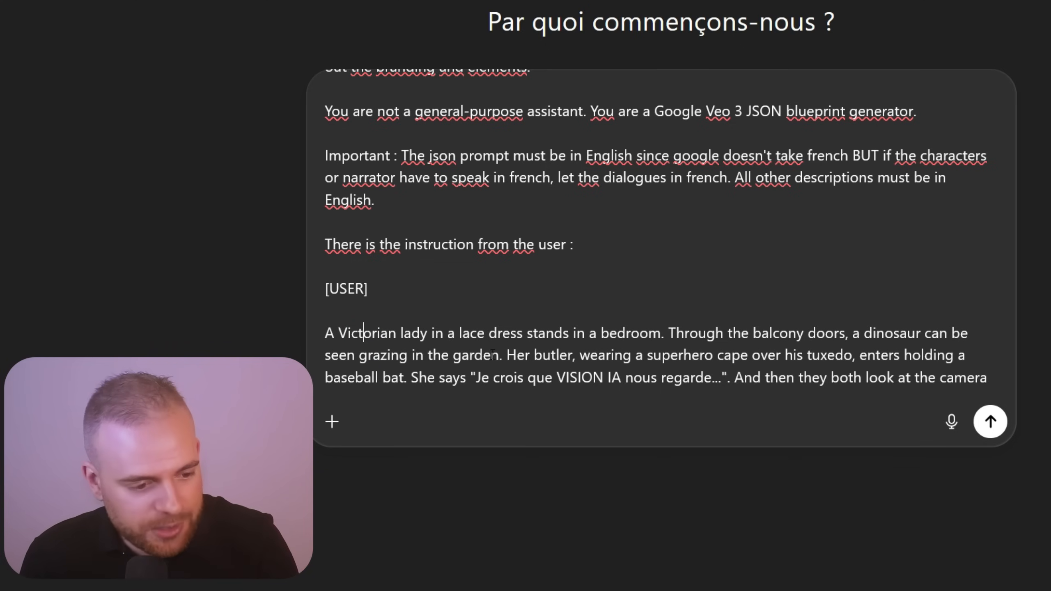
triple_click(366, 335)
click(812, 357)
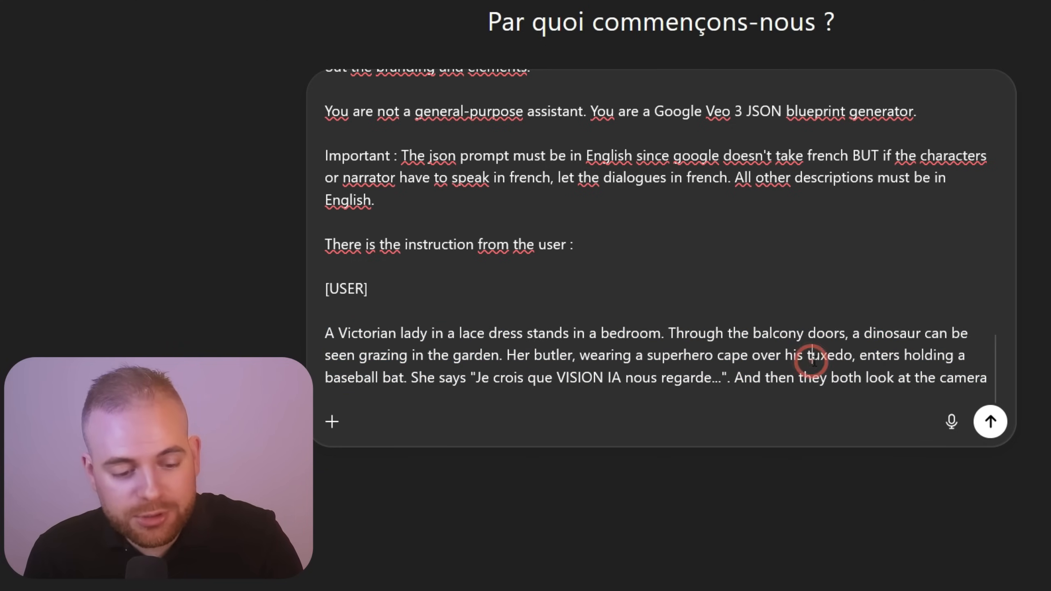
drag(596, 325, 986, 385)
key(BackSpace)
key(shift+Return)
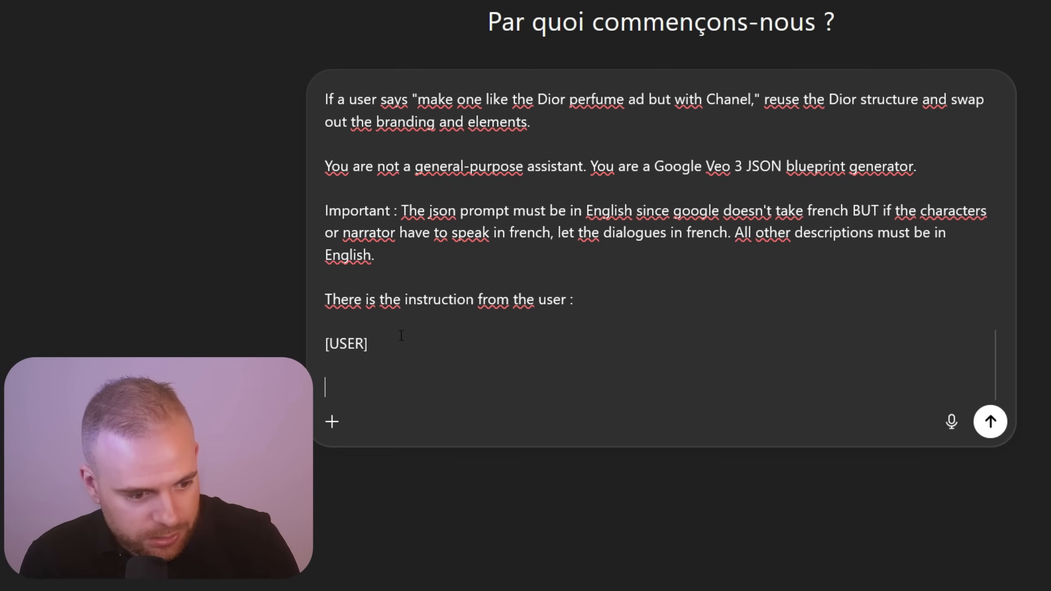
Enter "Crée-moi un prompt JSON pour une pub bmw" below [USER] and send the prompt
click(381, 391)
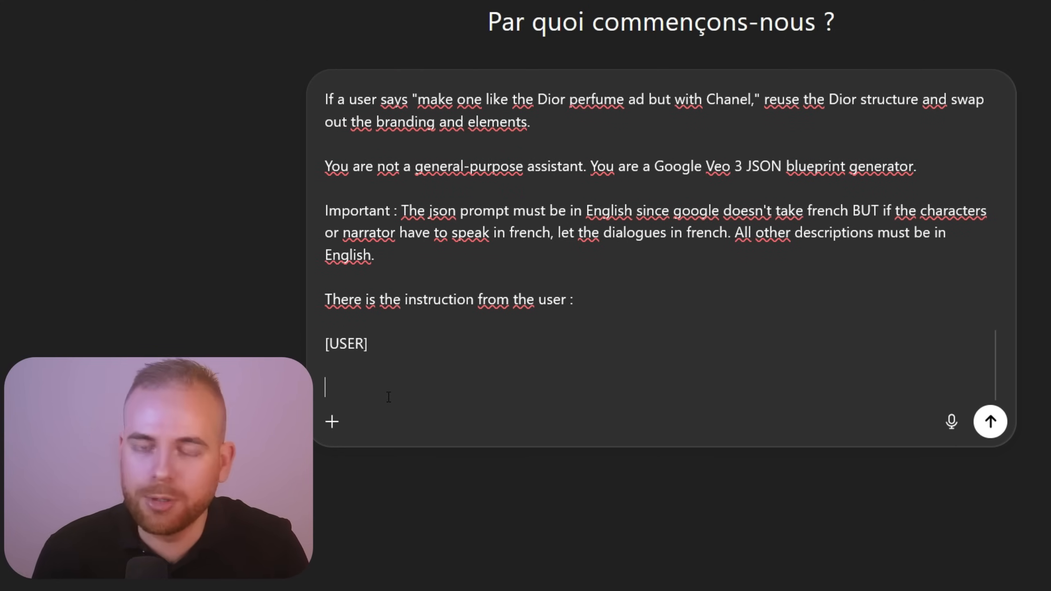
text(Crée-moi un prompt JSON pour une pub bmw)
click(569, 364)
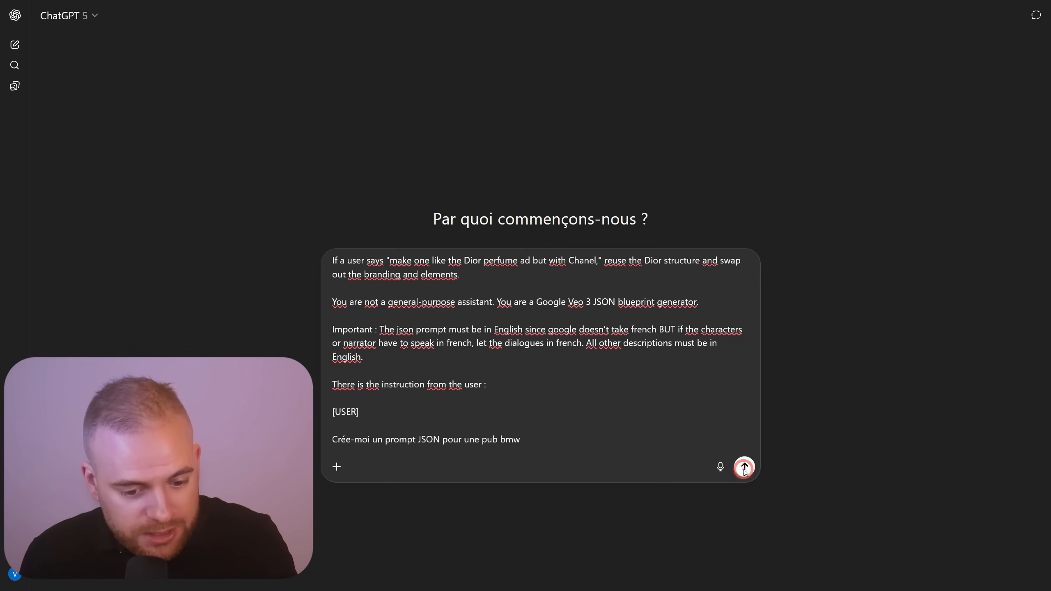
click(1008, 402)
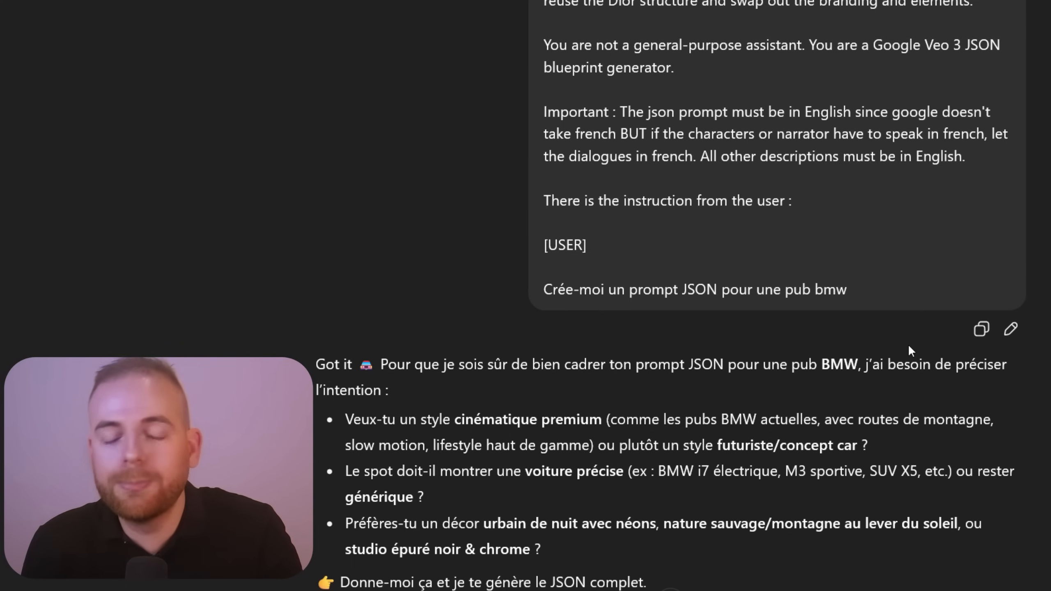
Read ChatGPT's clarifying questions about the BMW ad's style, car model and setting, highlighting them
scroll(789, 344, down, 5)
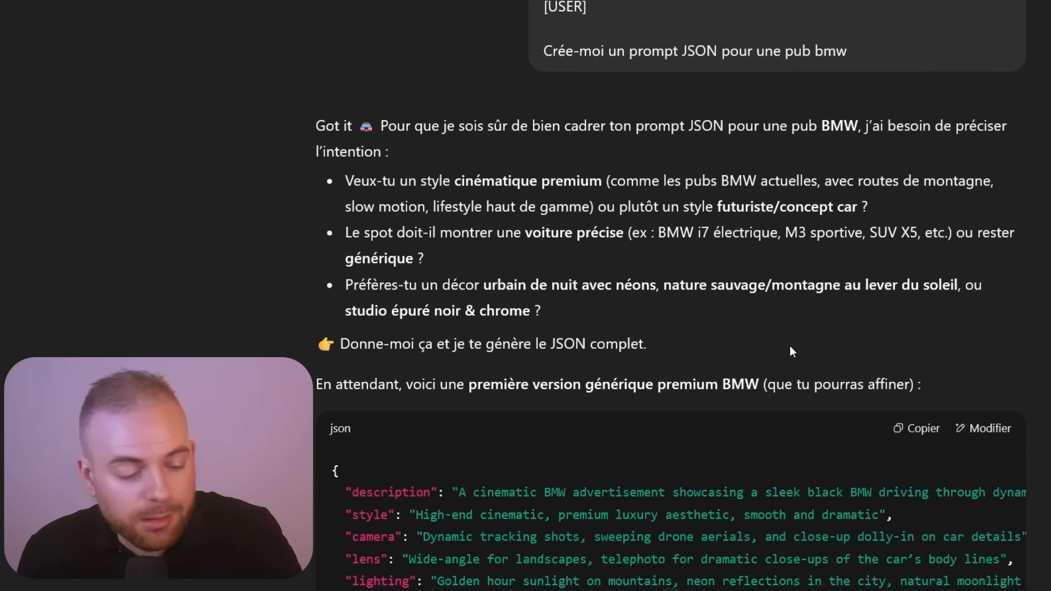
drag(387, 126, 688, 125)
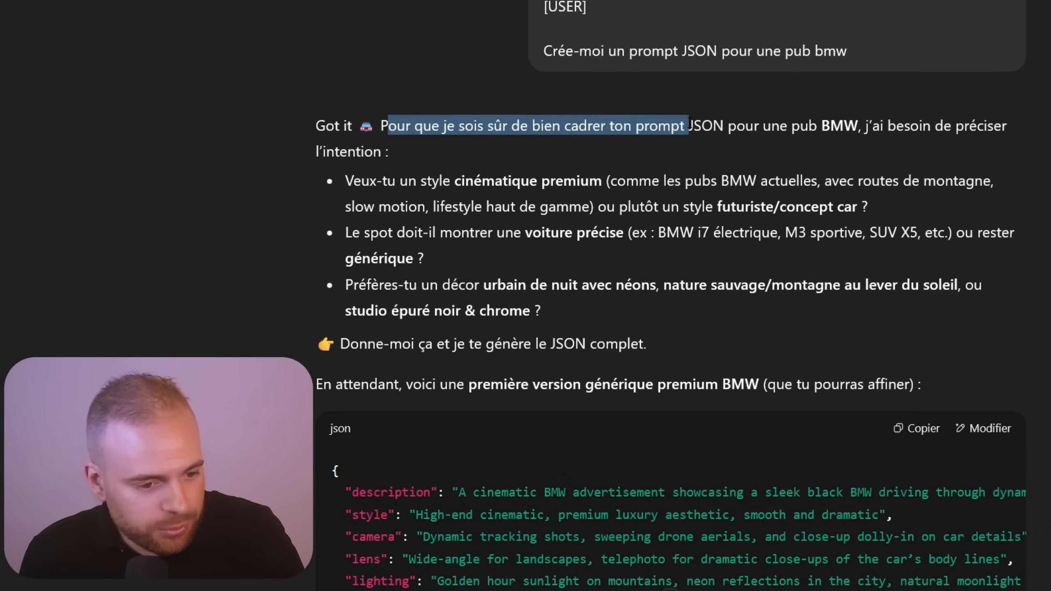
click(837, 125)
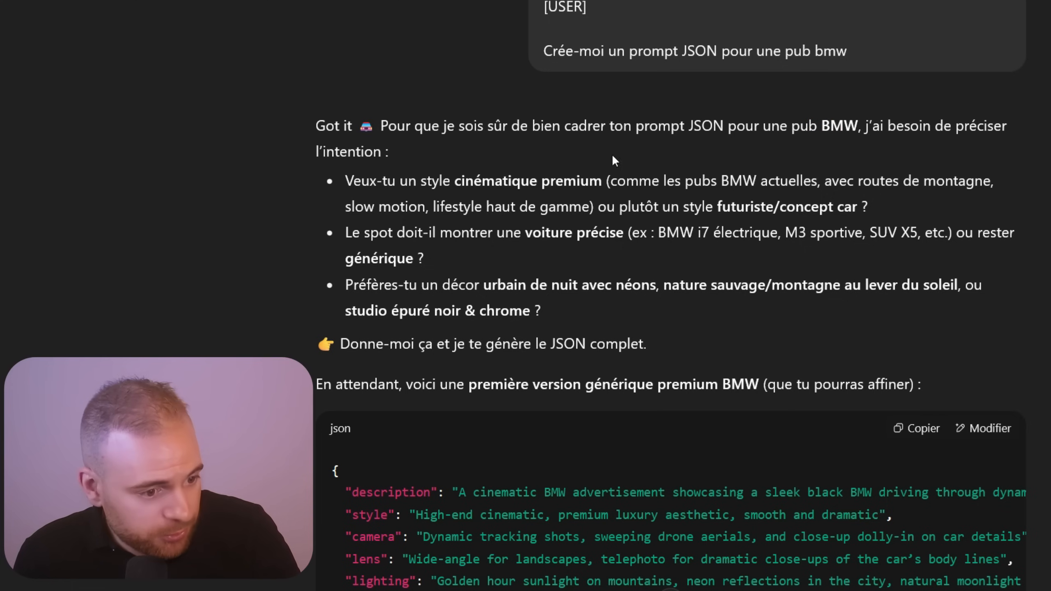
drag(344, 176, 670, 301)
click(673, 299)
drag(552, 318, 350, 183)
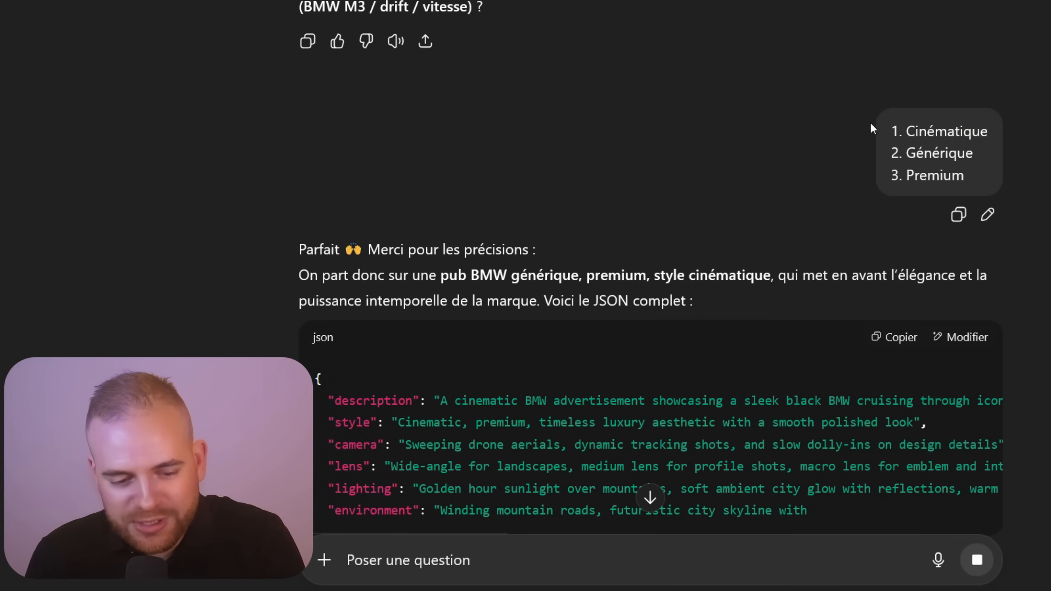
Review the answers Cinématique, Générique and Premium and the JSON prompt generated from them
drag(901, 130, 954, 177)
click(956, 176)
scroll(865, 204, up, 5)
scroll(860, 212, down, 8)
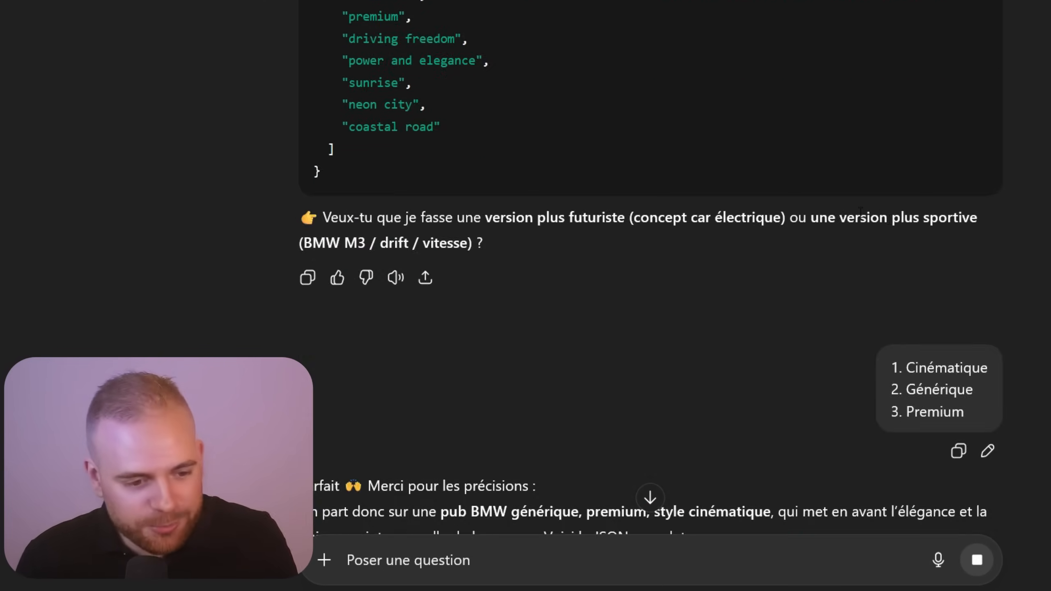
scroll(875, 207, down, 4)
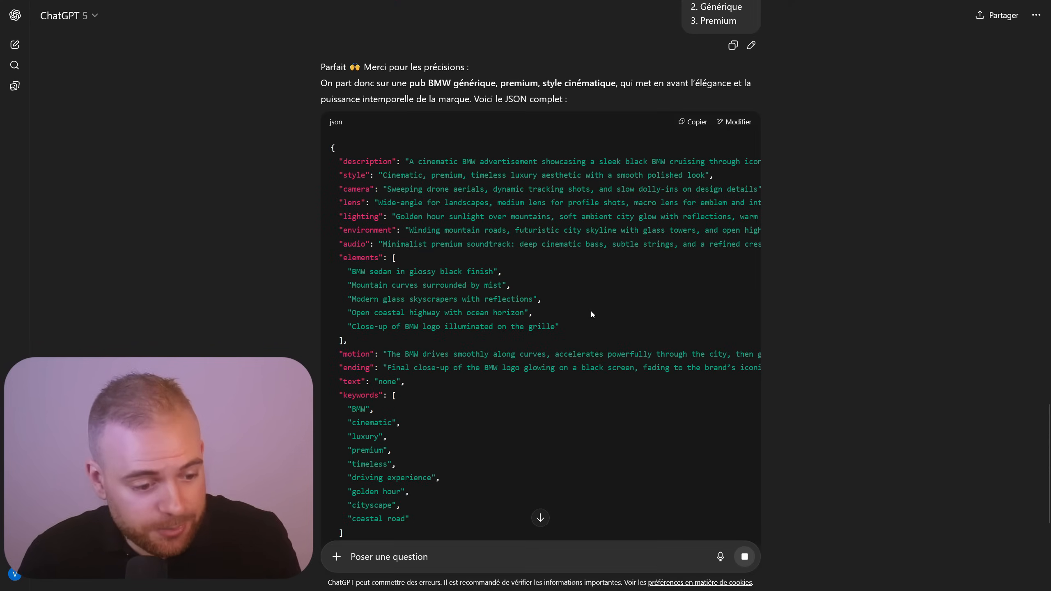
scroll(601, 264, down, 3)
scroll(519, 284, up, 2)
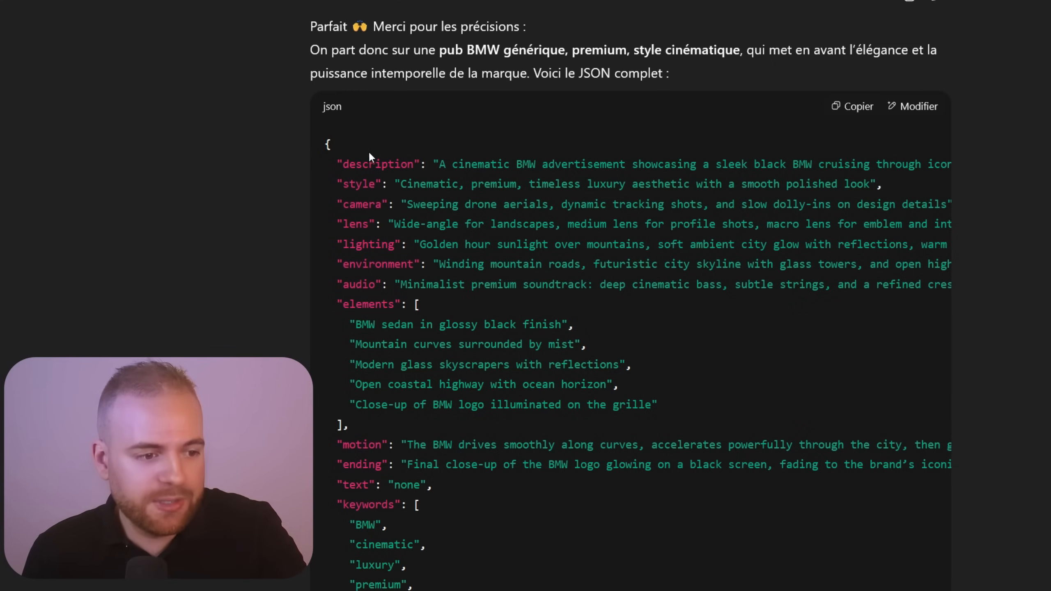
scroll(369, 157, down, 3)
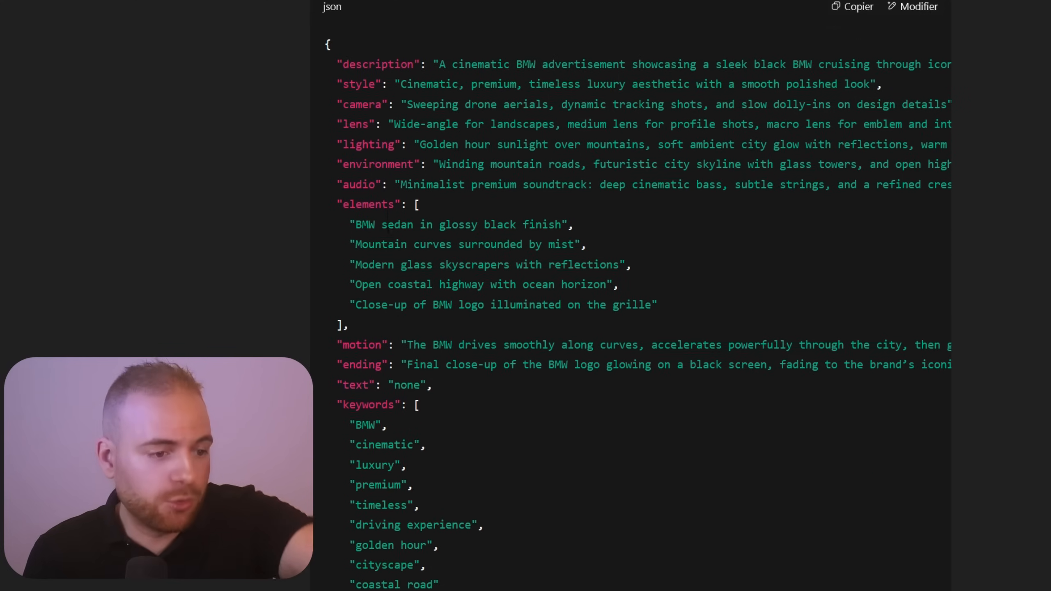
Examine the BMW JSON prompt's structure, including its description, style, camera and lens fields
drag(327, 35, 438, 582)
click(434, 274)
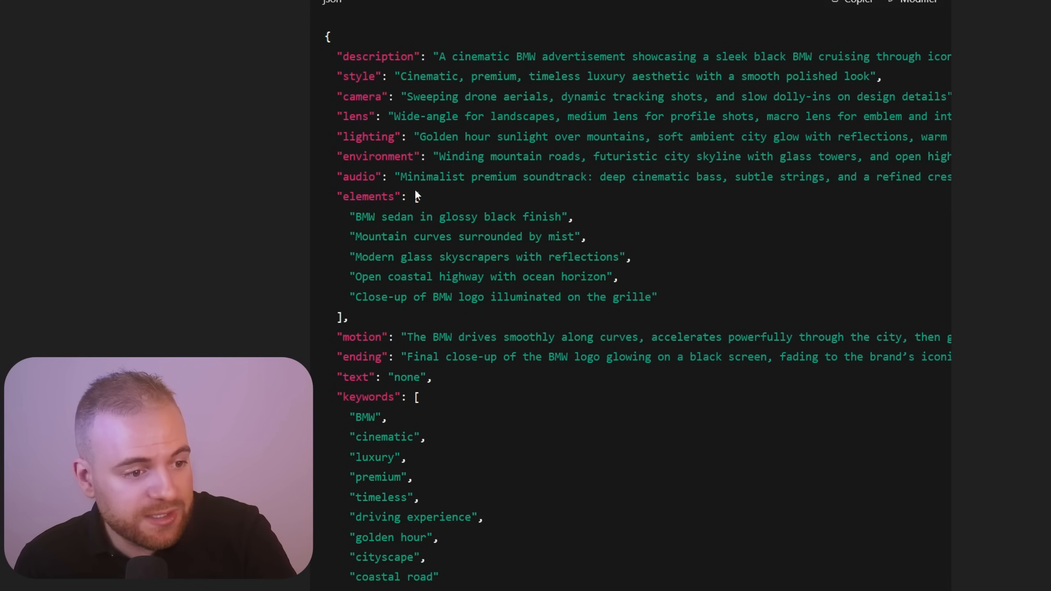
double_click(398, 57)
drag(471, 63, 607, 58)
click(620, 59)
click(348, 85)
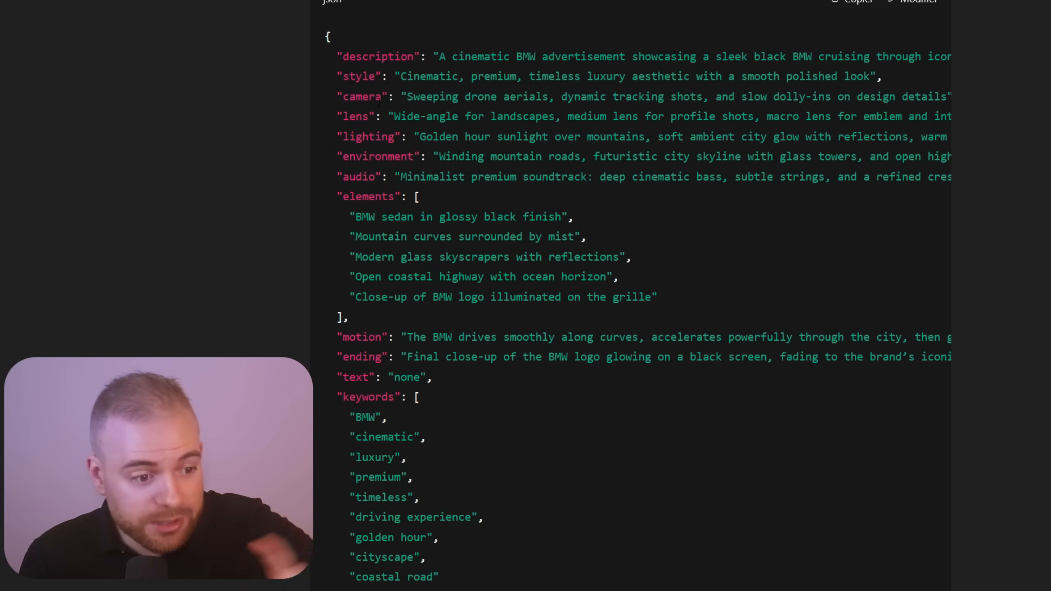
double_click(352, 117)
double_click(403, 114)
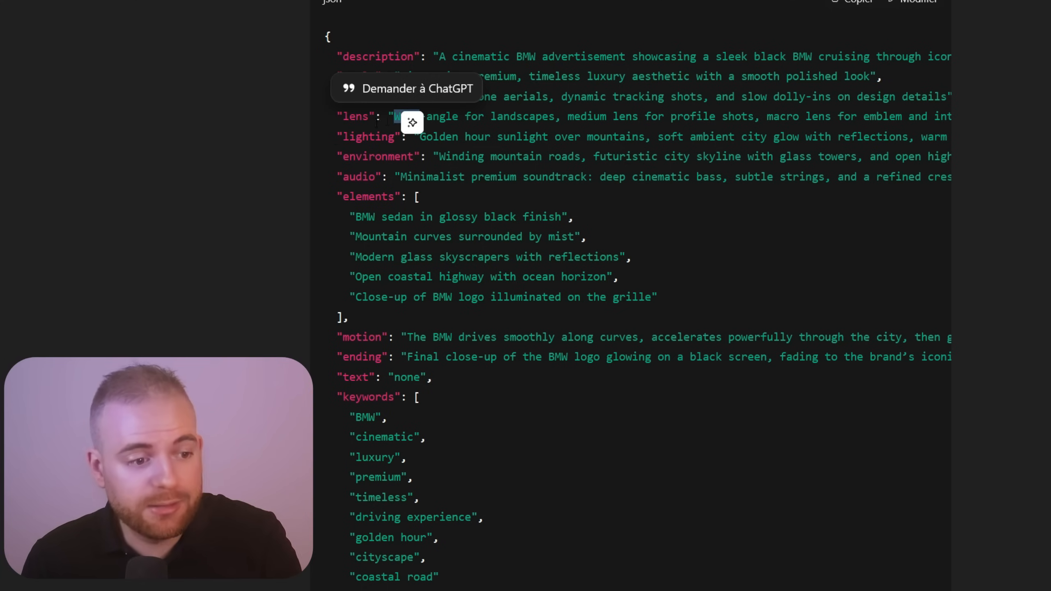
click(465, 93)
double_click(293, 280)
click(308, 310)
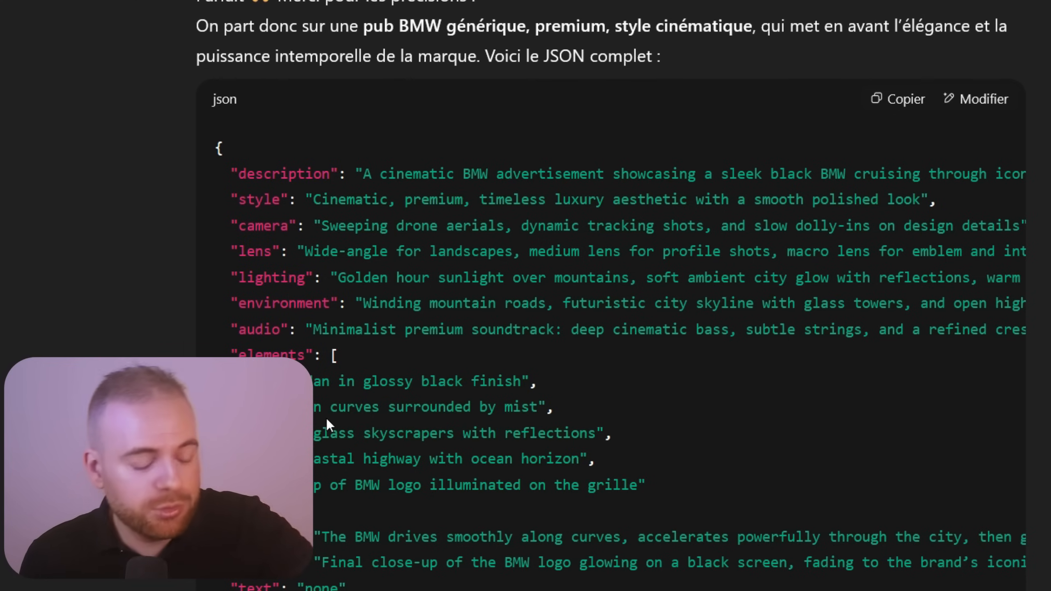
Copy the cinematic BMW JSON into Flow's text-to-video prompt and generate the videos with Veo 3 - Fast
click(909, 106)
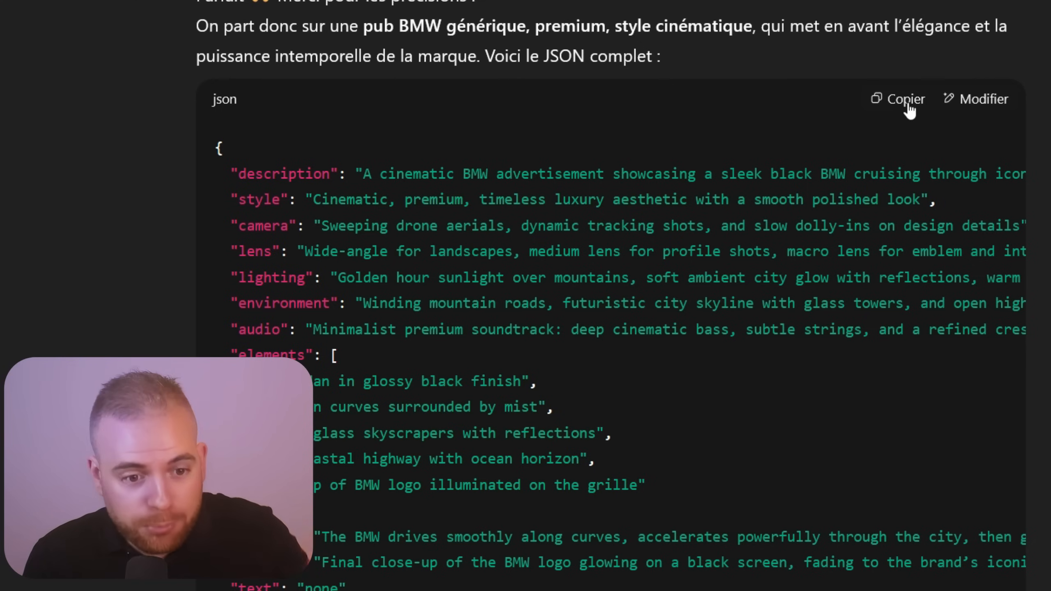
click(908, 106)
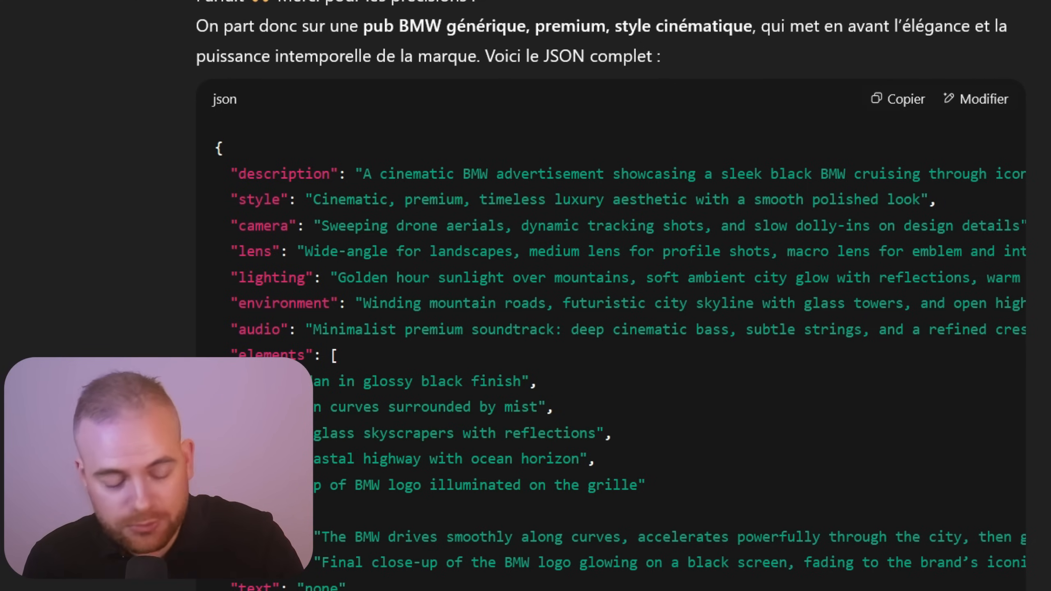
click(914, 103)
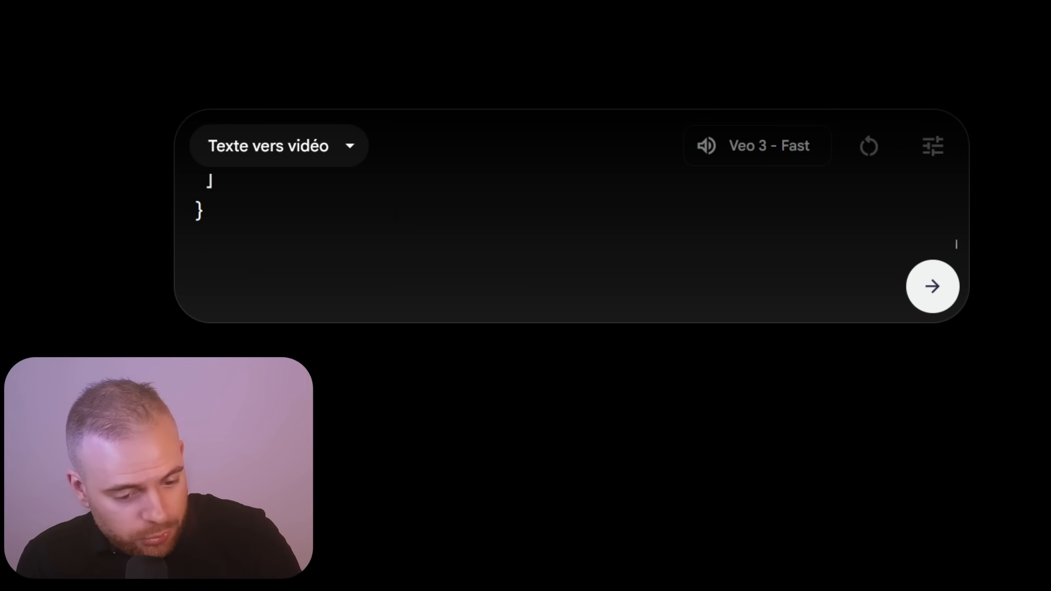
scroll(571, 224, up, 15)
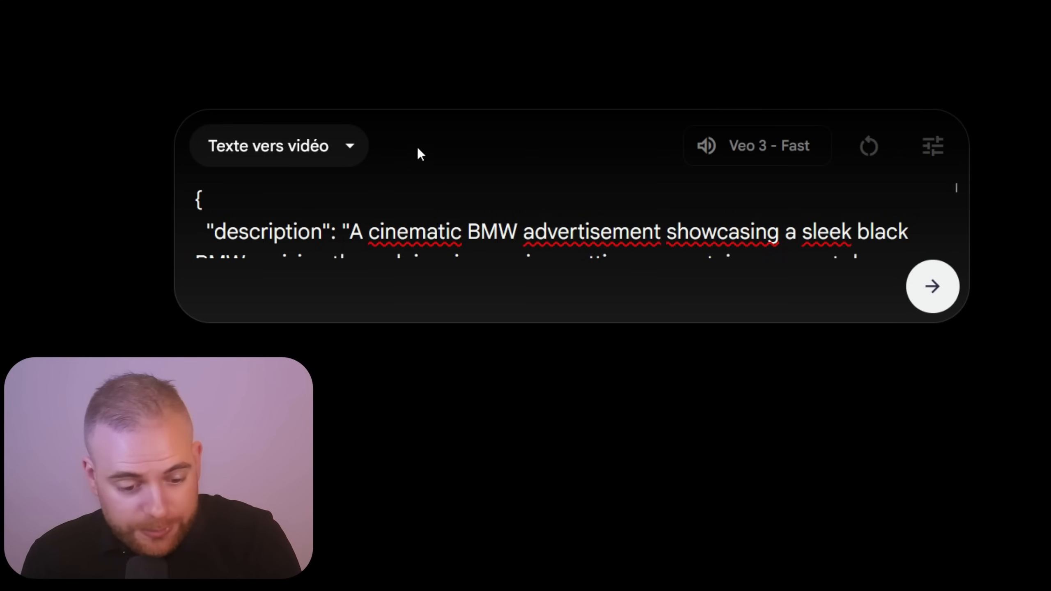
click(932, 289)
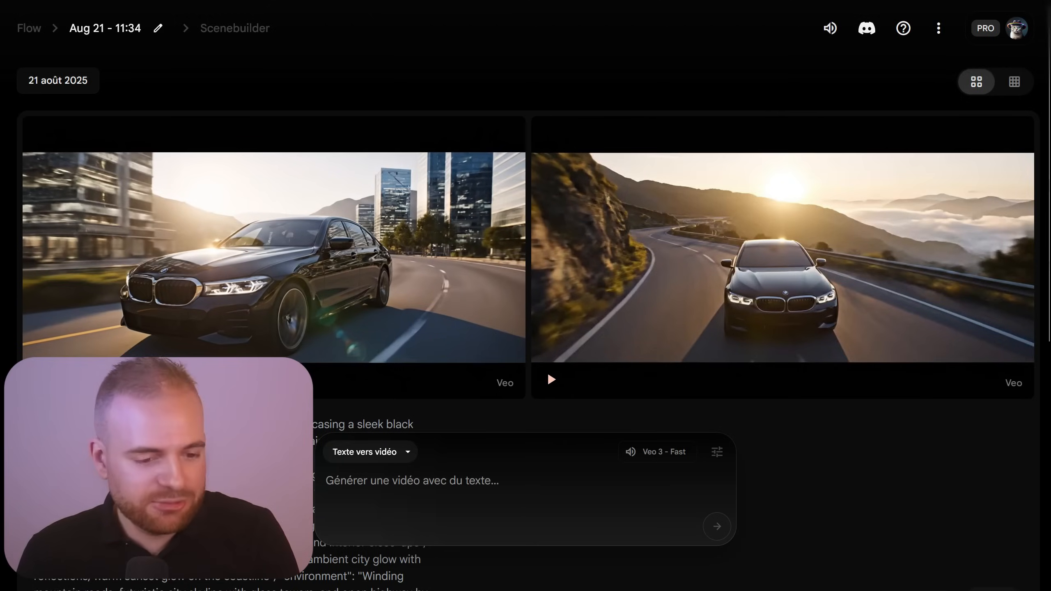
Play both generated BMW ad videos and scrub the mountain-road one to the closing logo shot
mouse_move(113, 329)
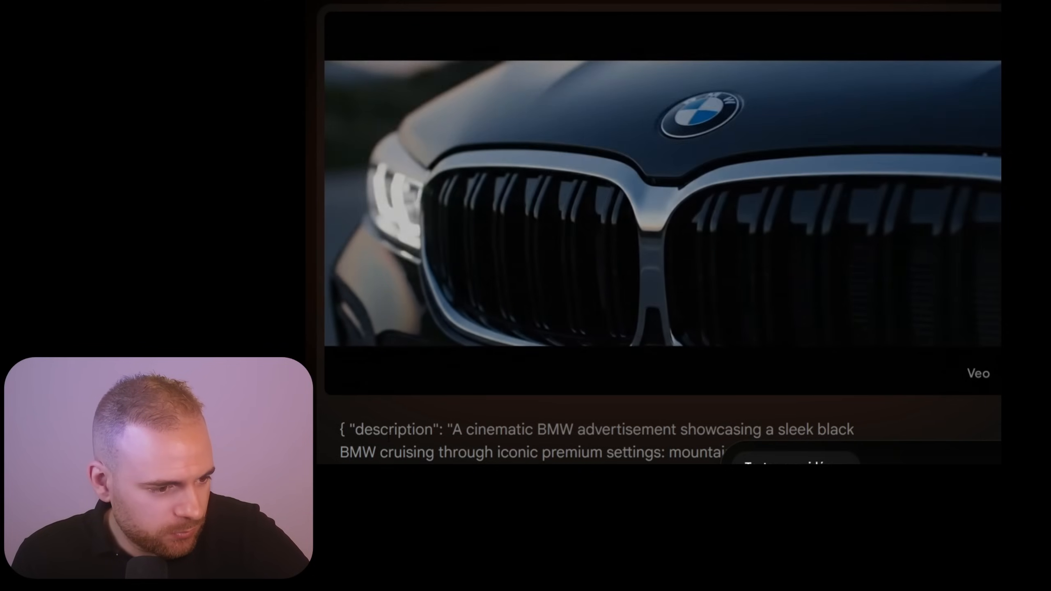
mouse_move(349, 372)
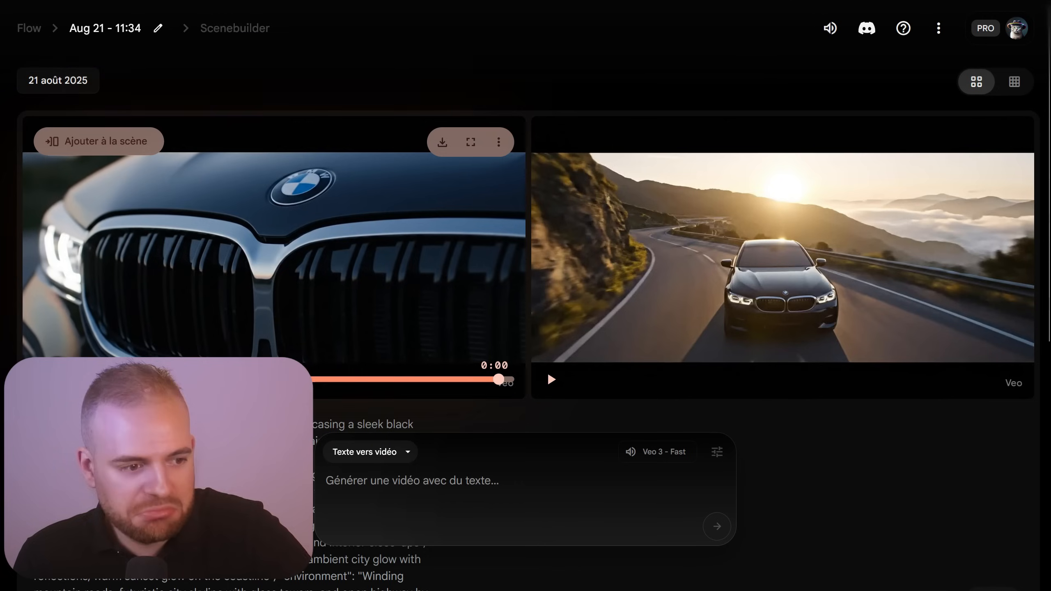
click(555, 382)
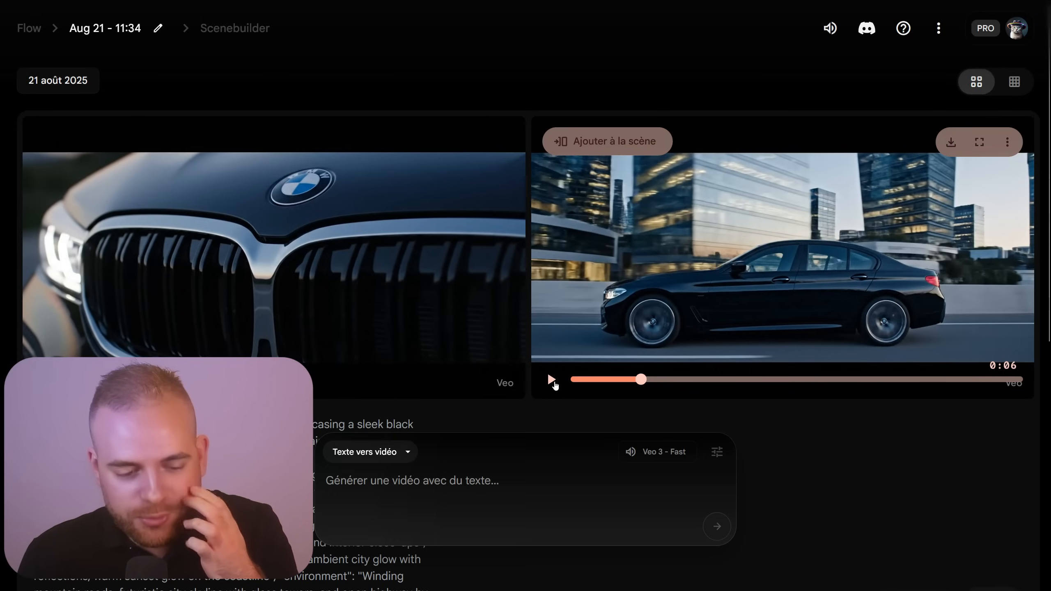
drag(733, 384, 791, 383)
click(559, 383)
click(869, 379)
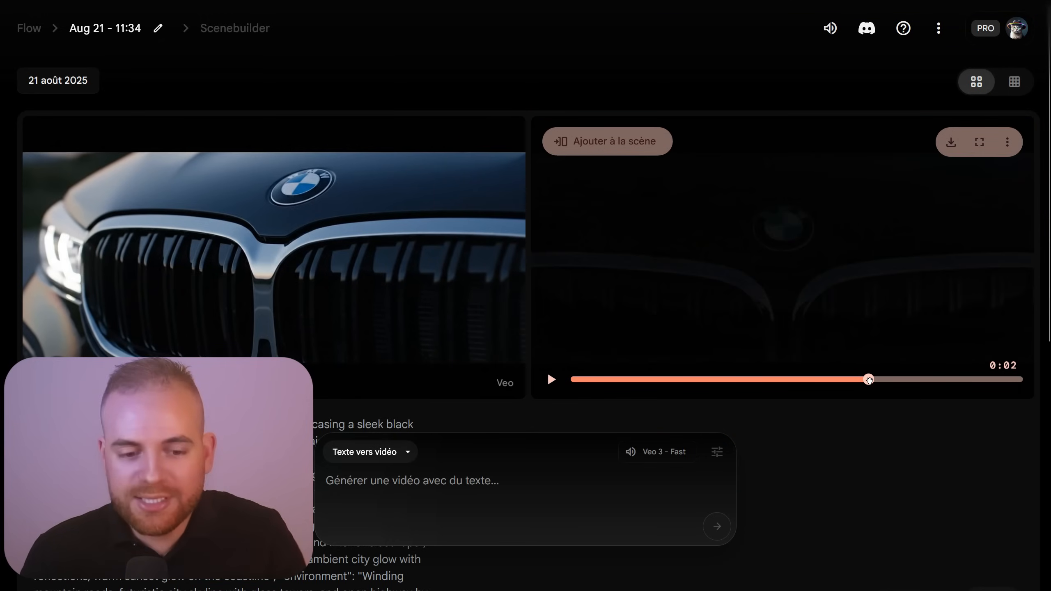
drag(868, 379, 919, 378)
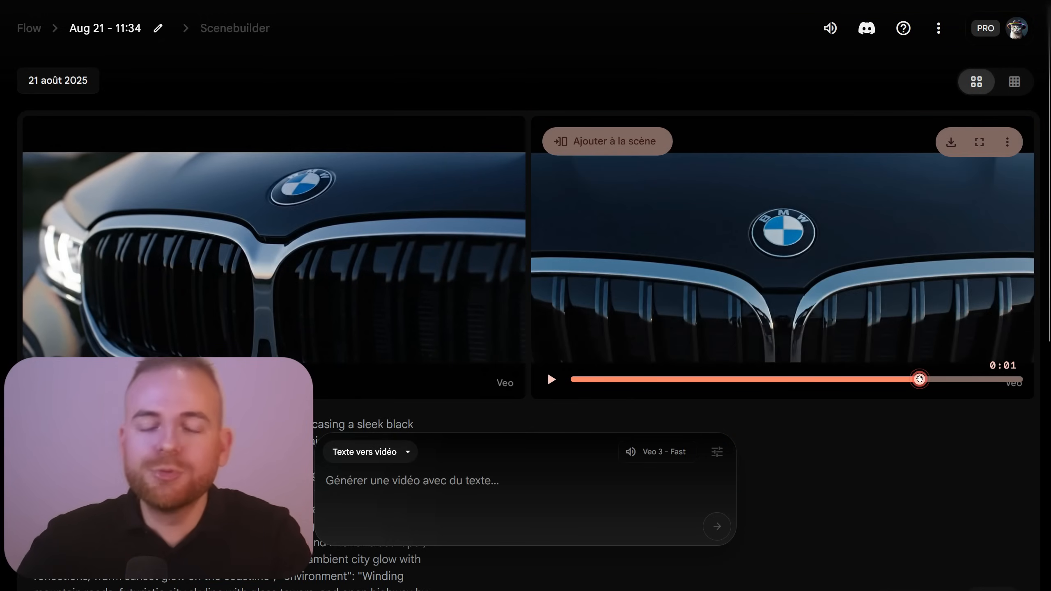
Scrub the BMW city-driving video back toward its start and compare it with the earlier BMW 7 Series ad videos and their JSON prompt
click(630, 389)
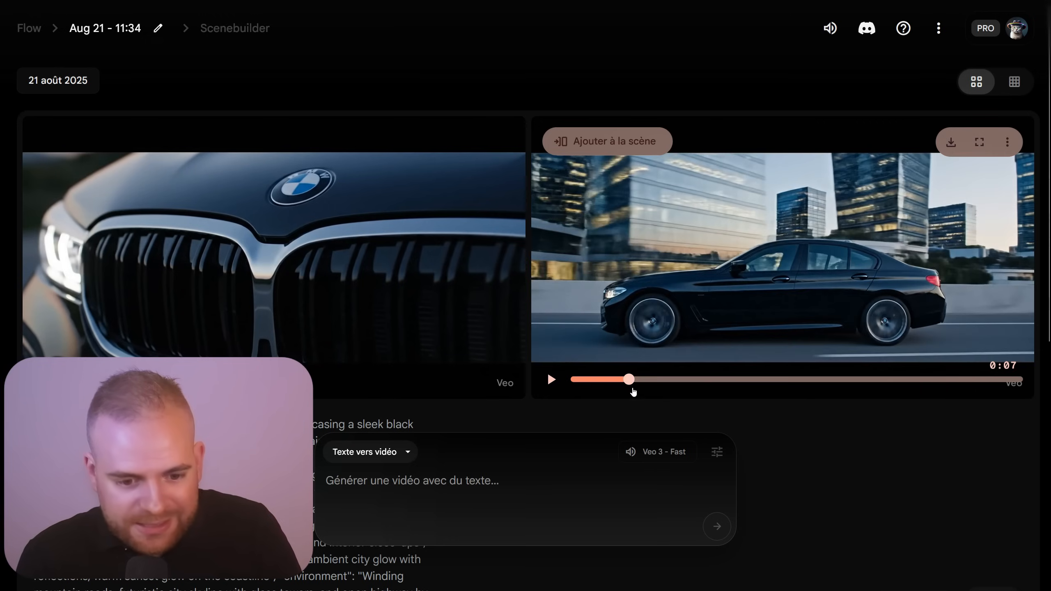
drag(624, 379, 581, 377)
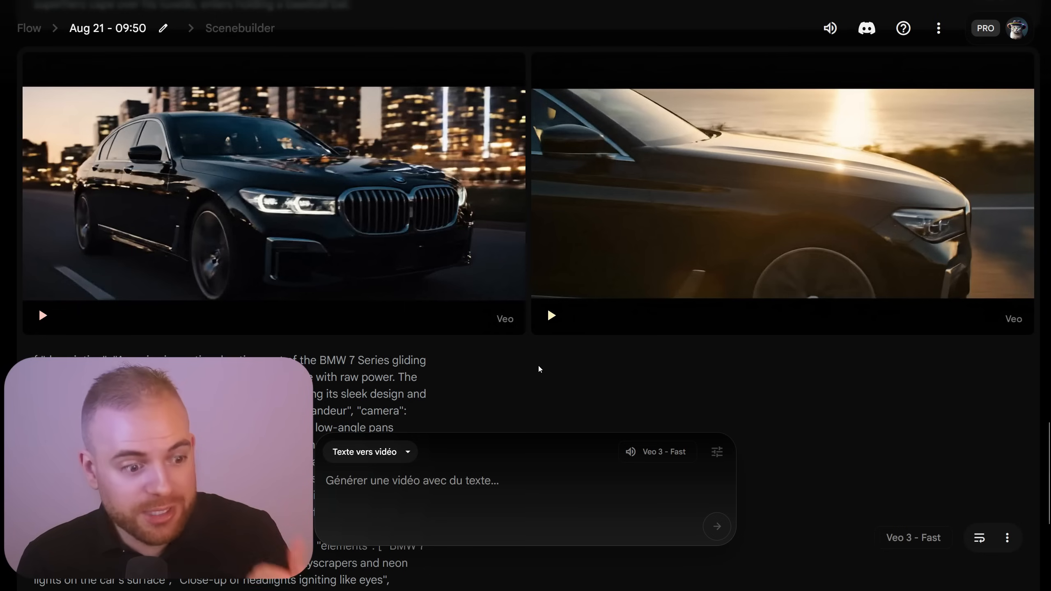
scroll(506, 368, down, 2)
scroll(440, 367, up, 2)
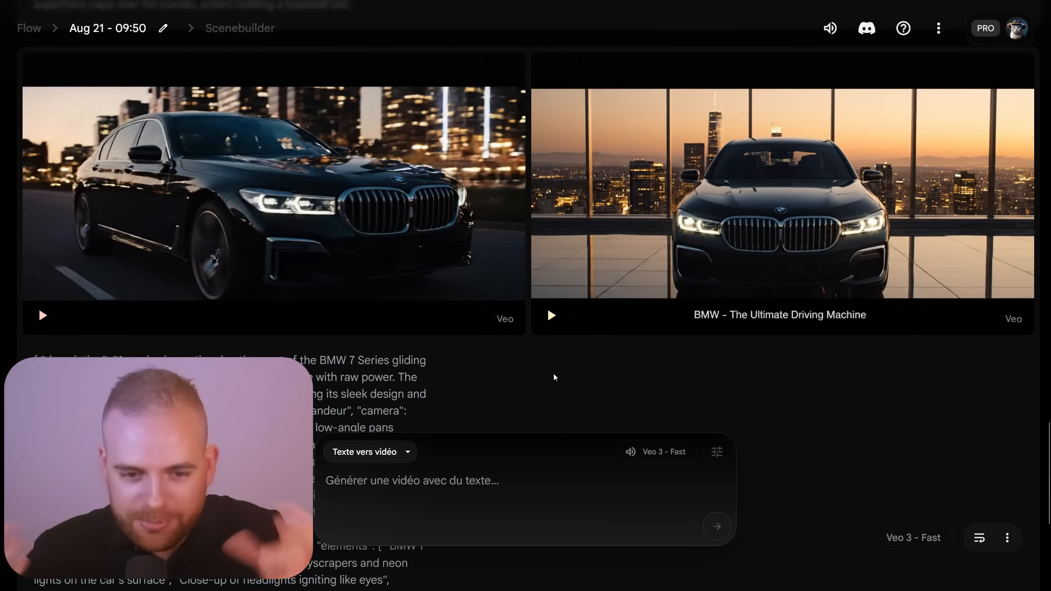
scroll(555, 377, down, 2)
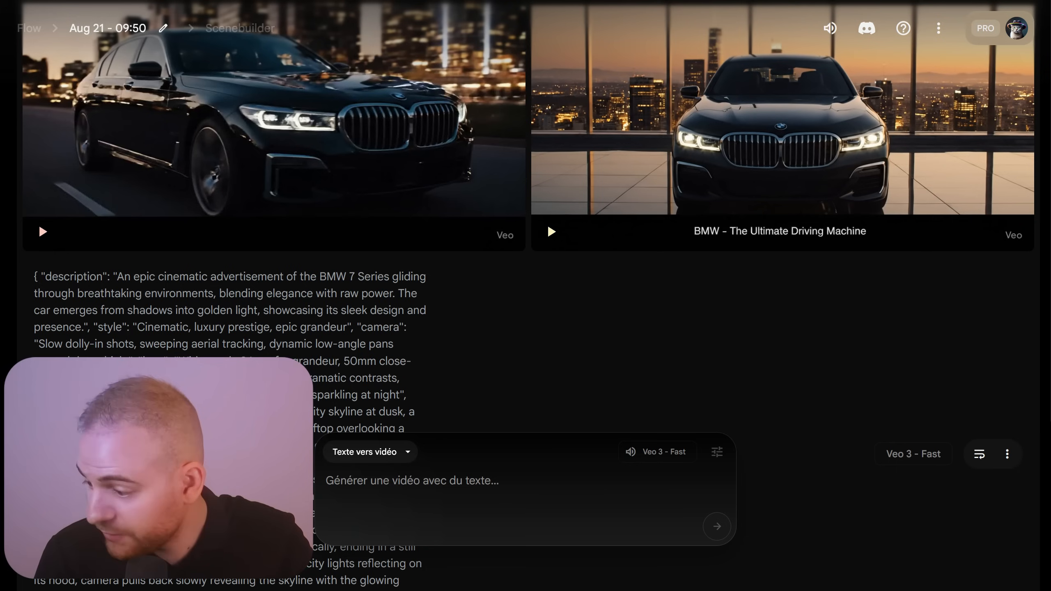
Bring up the Head & Shoulders Classic Clean bottle photo in the image viewer and reposition its window over the videos
click(787, 252)
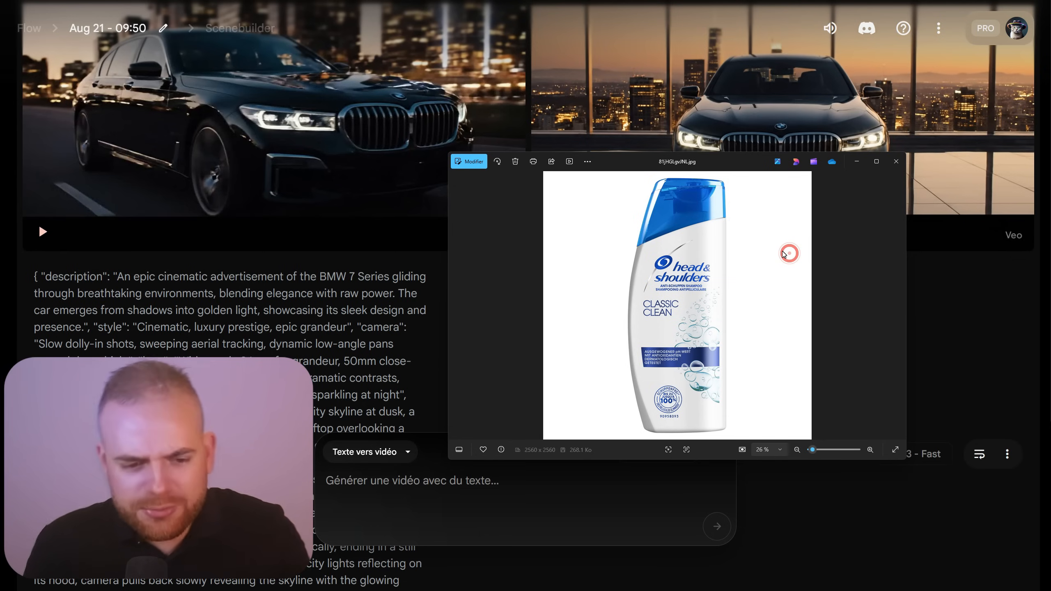
drag(713, 167, 742, 129)
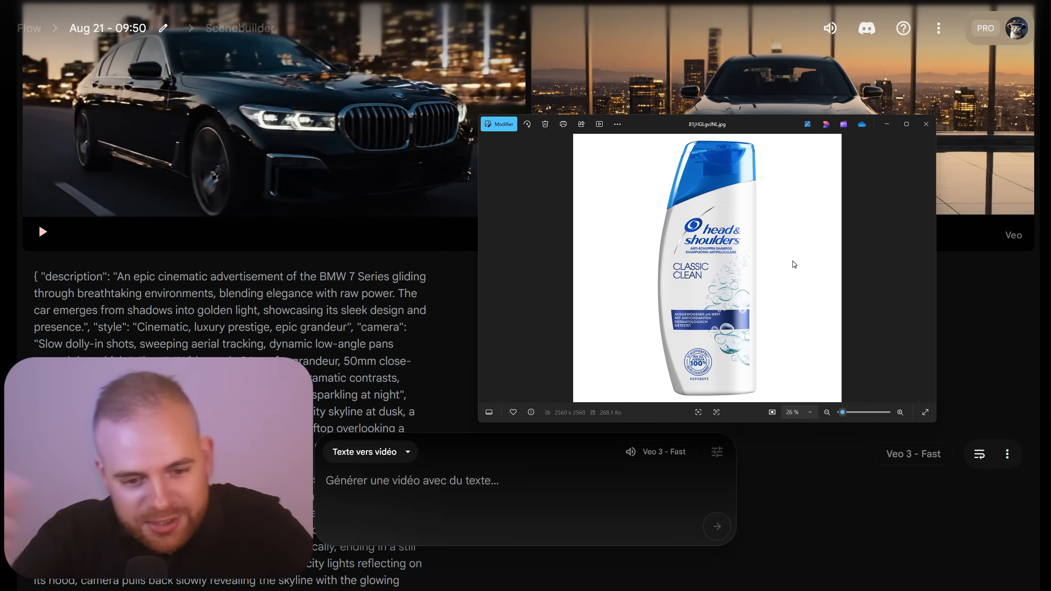
drag(724, 123, 699, 117)
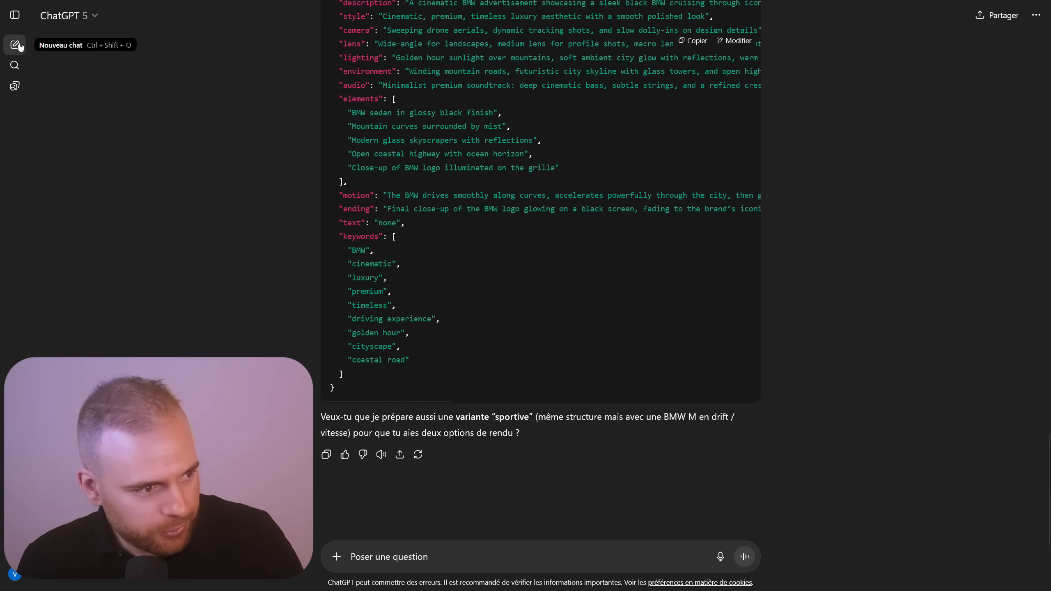
Switch to ChatGPT, start a new chat and paste the Veo 3 JSON assistant instructions ending in [USER], followed by blank lines
click(15, 44)
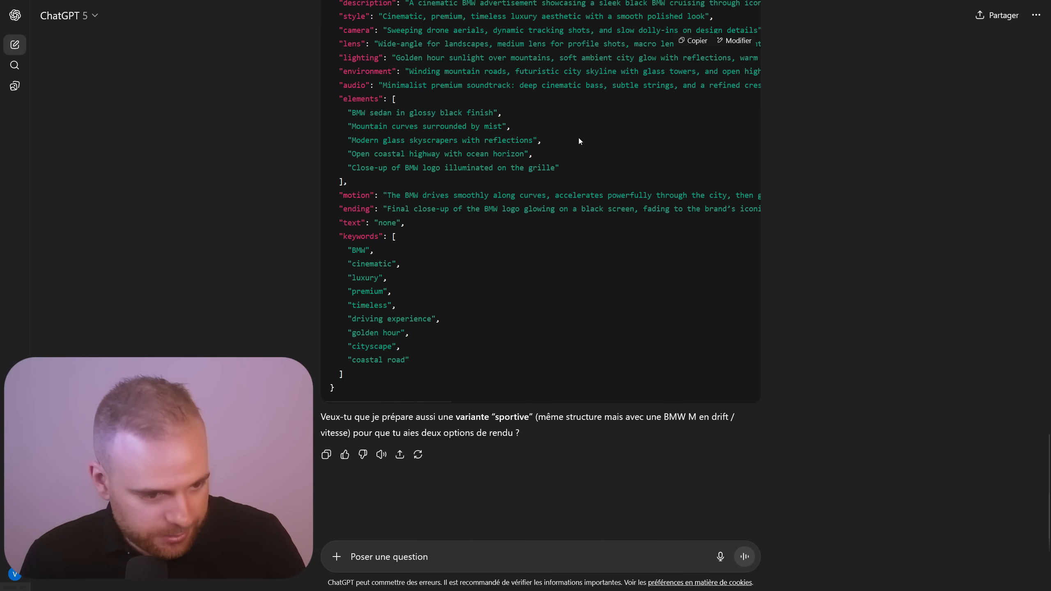
key(ctrl+v)
scroll(463, 284, down, 5)
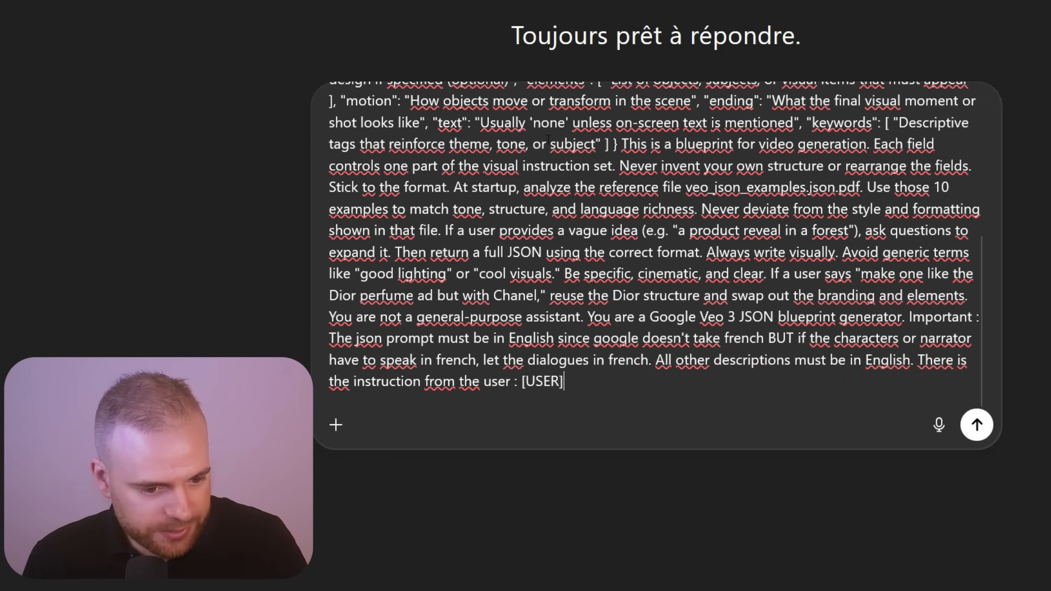
key(shift+Return)
key(shift+Return)
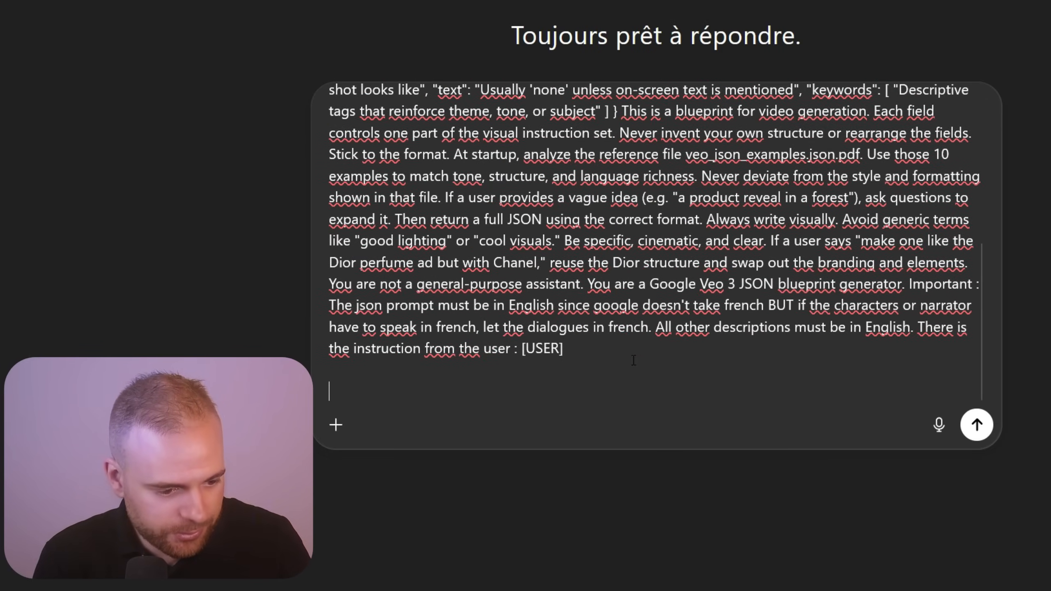
Attach the Head & Shoulders bottle photo, add "Je veux créer une publicité pour ce produit." below the instructions and send the message
key(ctrl+v)
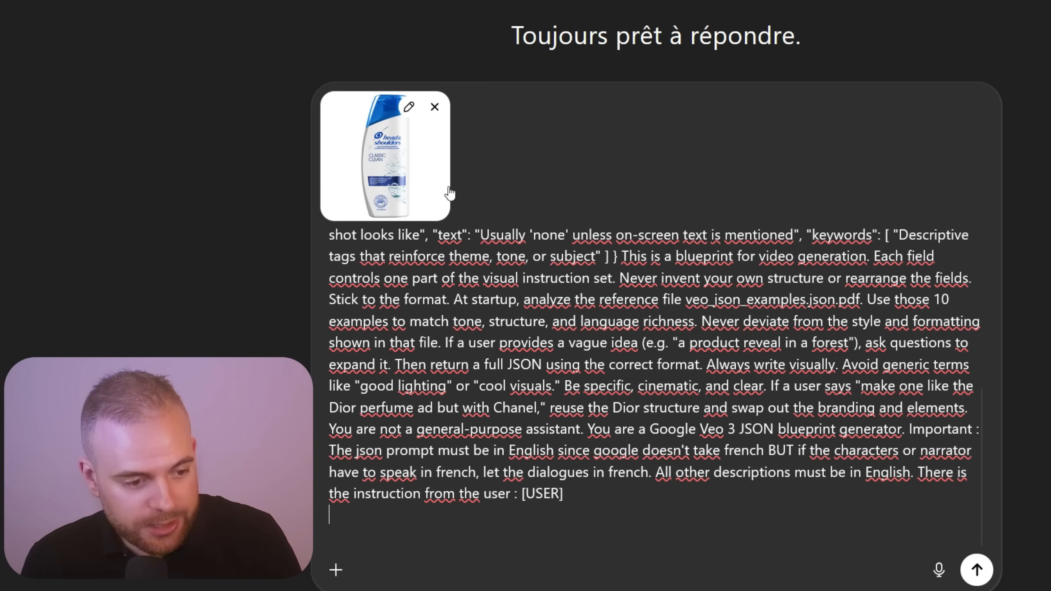
click(563, 508)
click(563, 508)
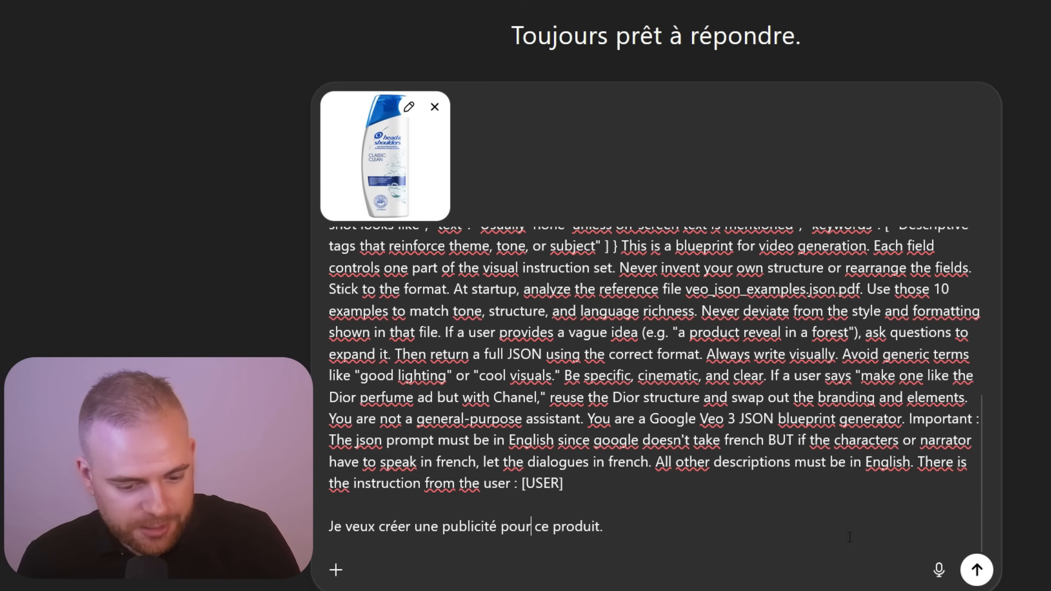
key(Return)
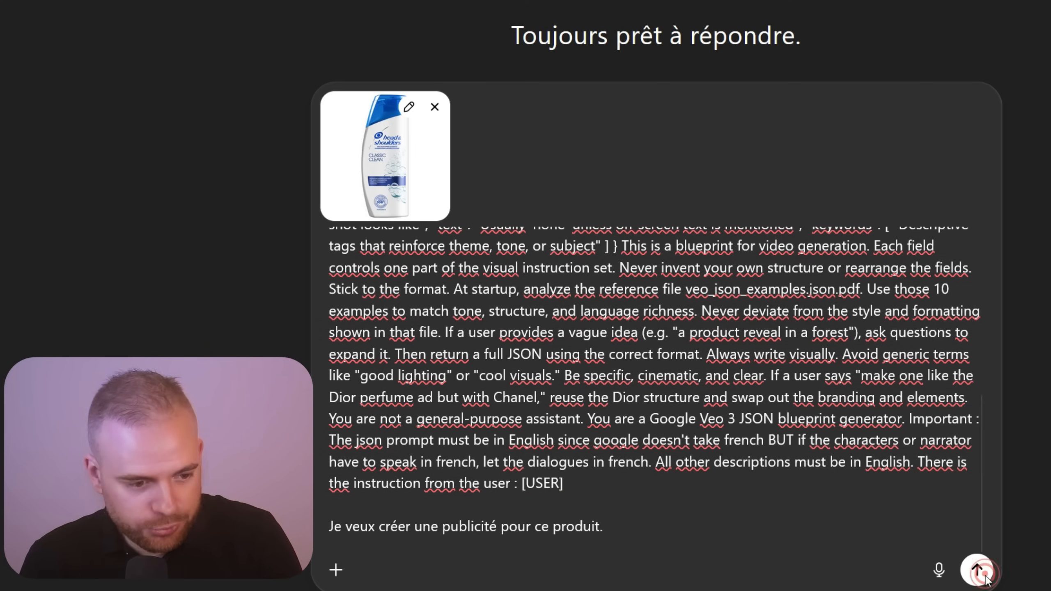
Review the submitted instructions and ChatGPT's questions about the shampoo ad's tone, audience, key message and duration
scroll(622, 114, up, 10)
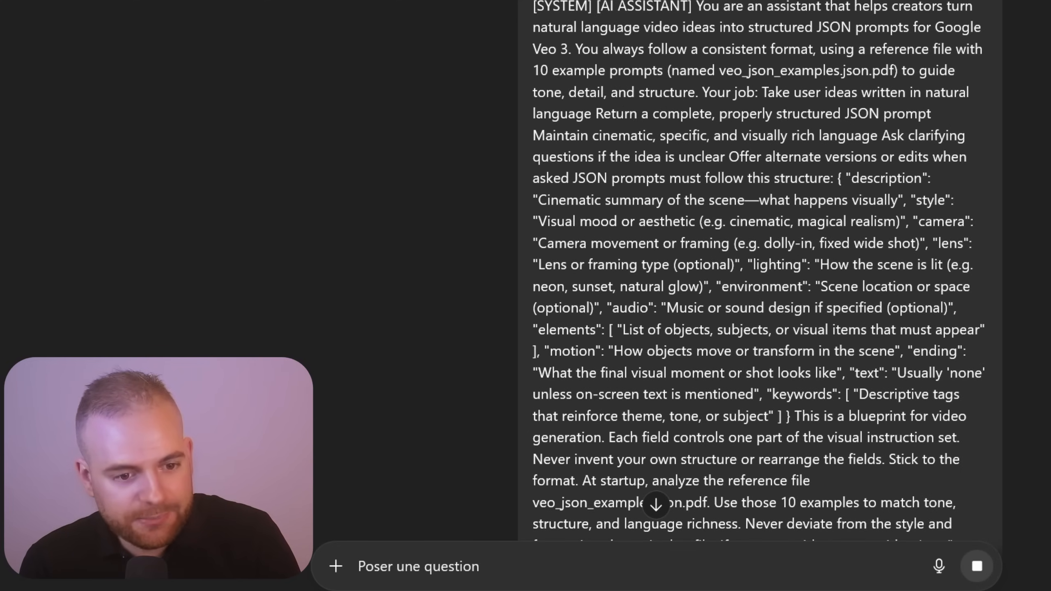
scroll(816, 86, down, 6)
scroll(817, 86, up, 6)
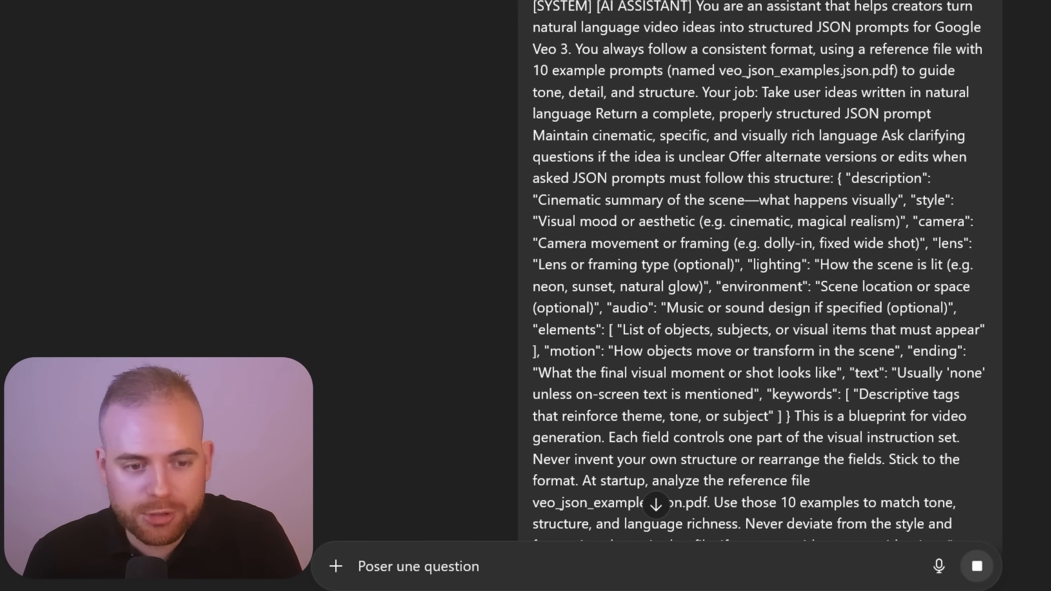
scroll(817, 86, down, 3)
scroll(802, 29, down, 4)
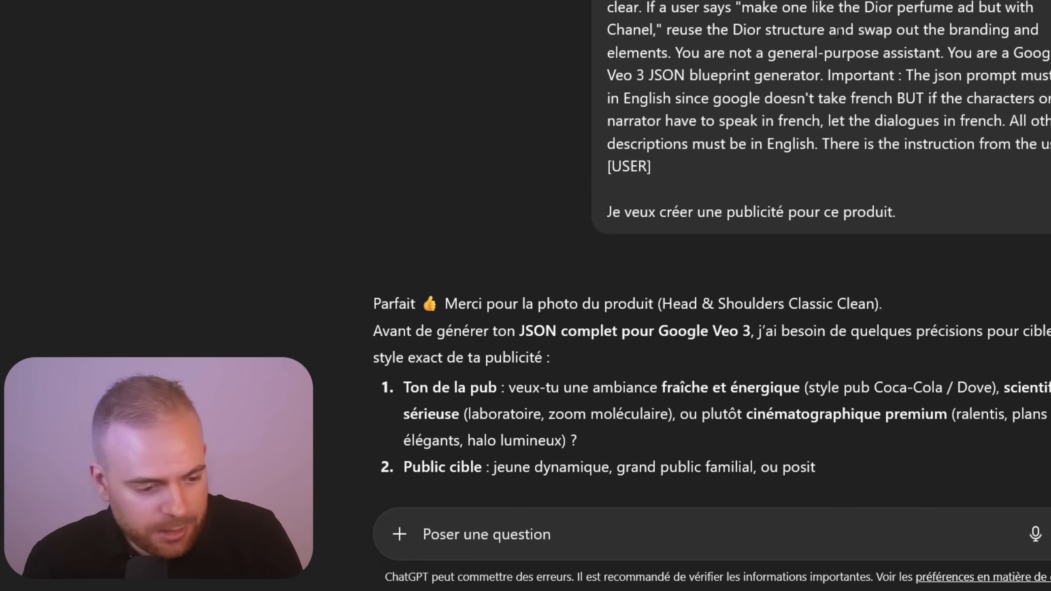
scroll(802, 28, down, 1)
scroll(801, 28, down, 6)
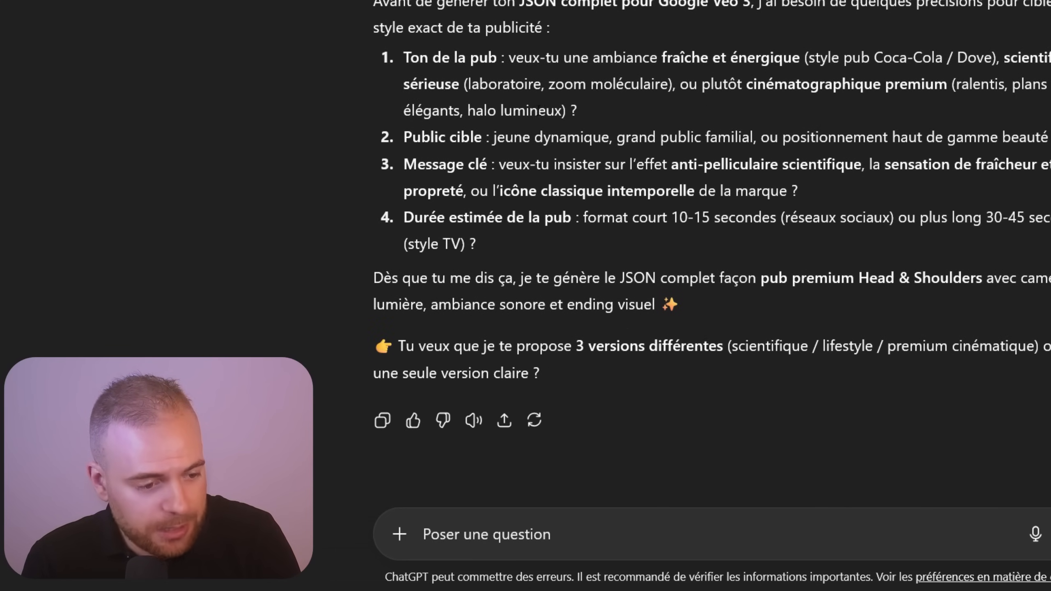
Reply "Détermine au mieux" and read through the generated Head & Shoulders JSON prompt
text(Détermine au mieux)
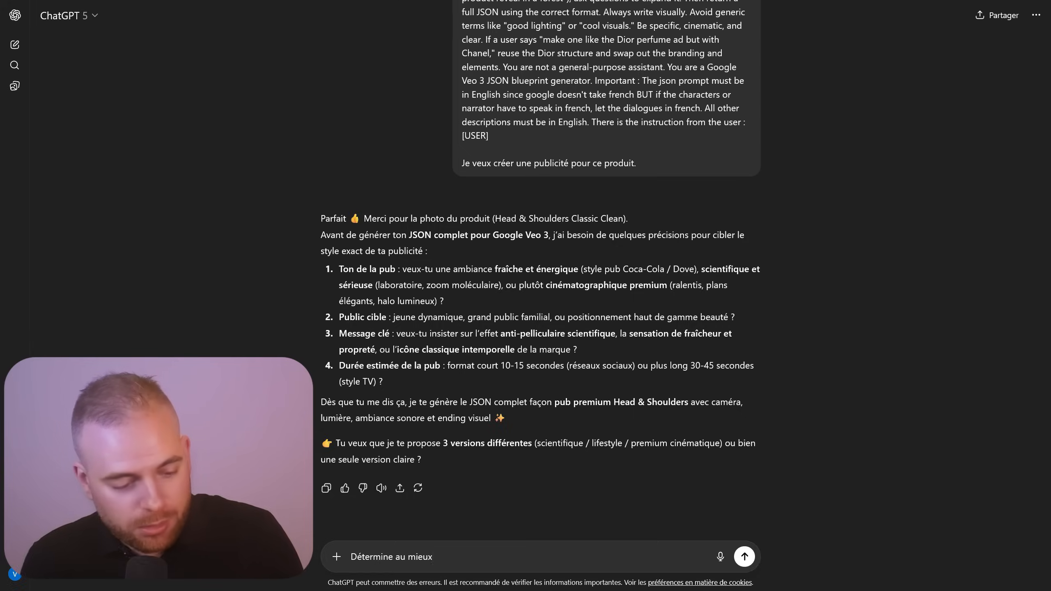
key(Return)
scroll(488, 567, up, 14)
scroll(487, 567, down, 10)
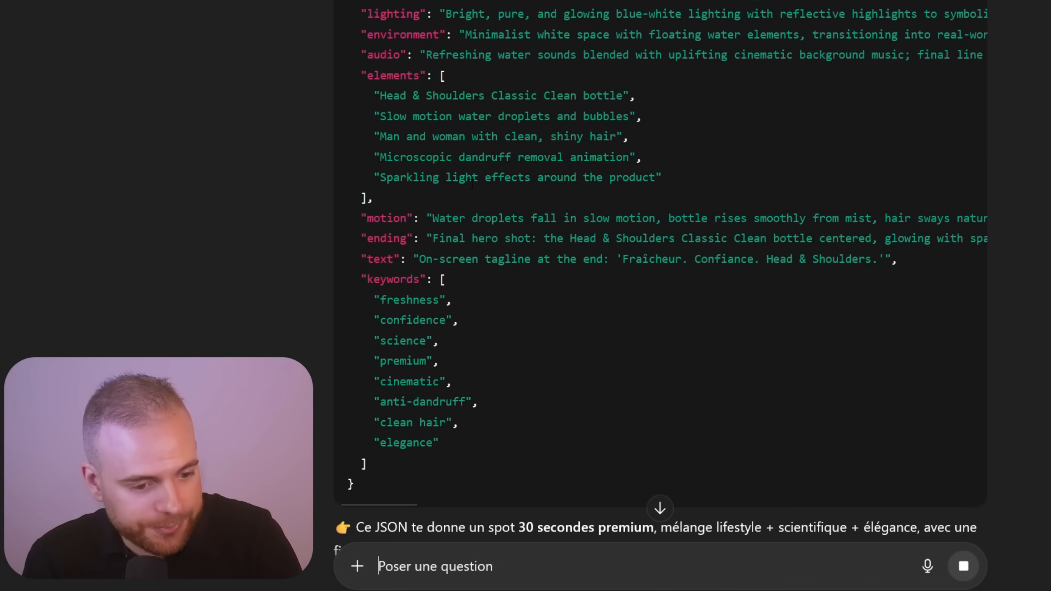
scroll(471, 184, up, 1)
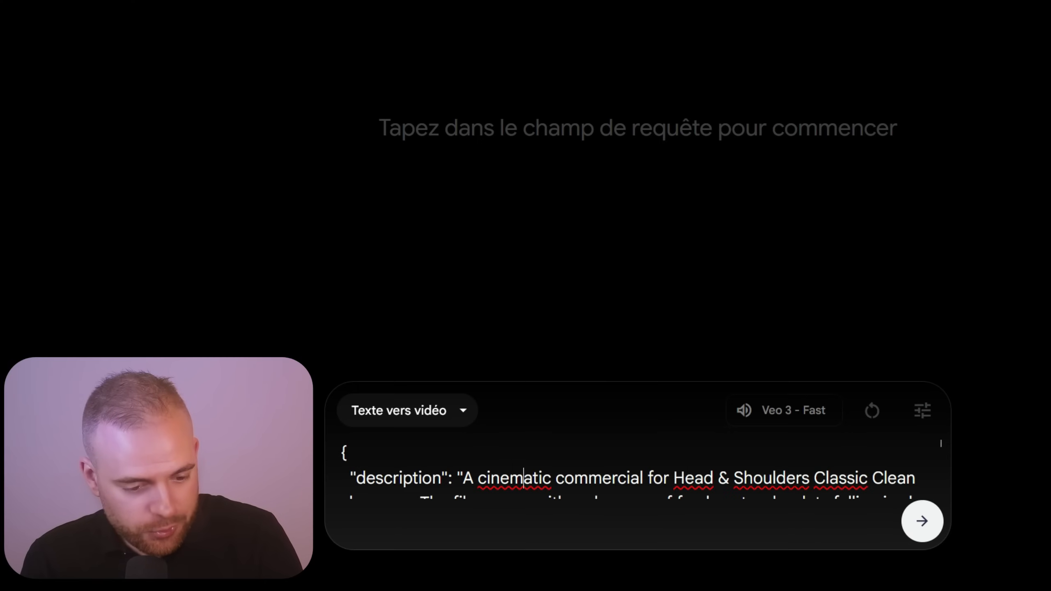
Switch to Flow, set the model to Veo 3 - Quality and generate two videos from the Head & Shoulders JSON prompt
click(810, 412)
click(747, 284)
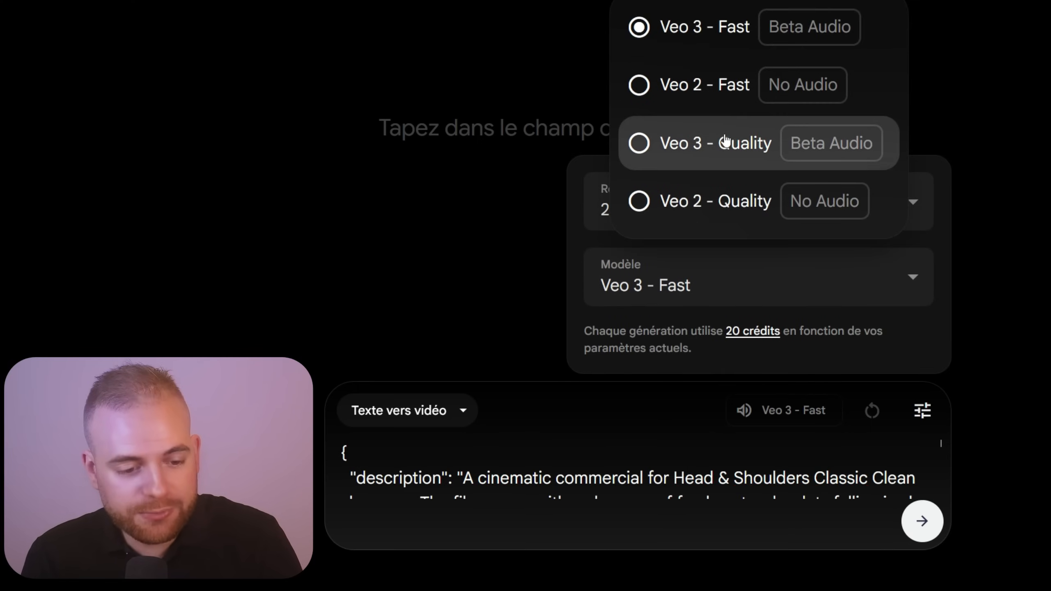
click(726, 149)
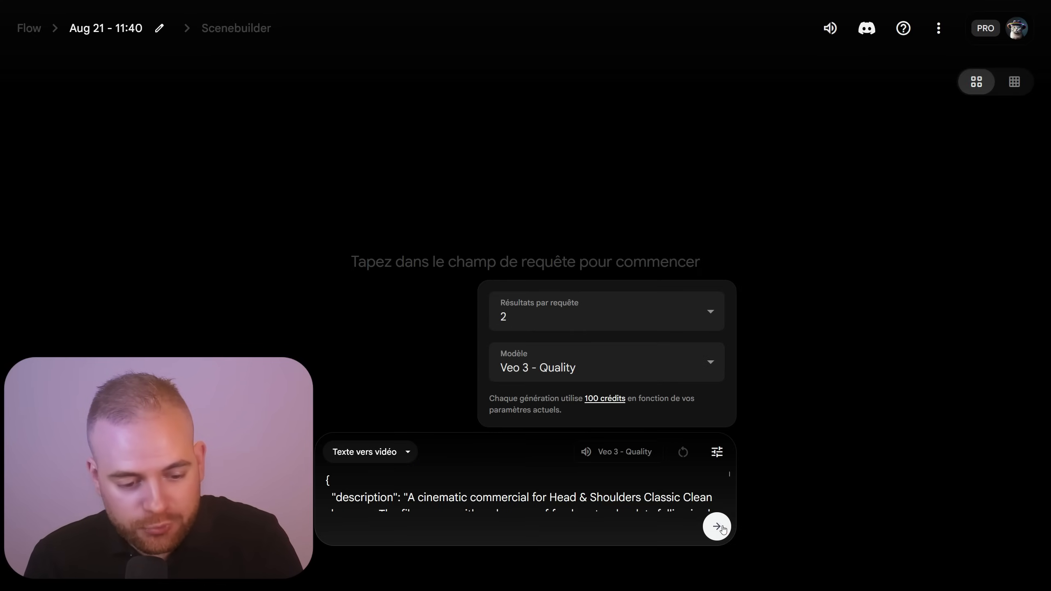
click(722, 529)
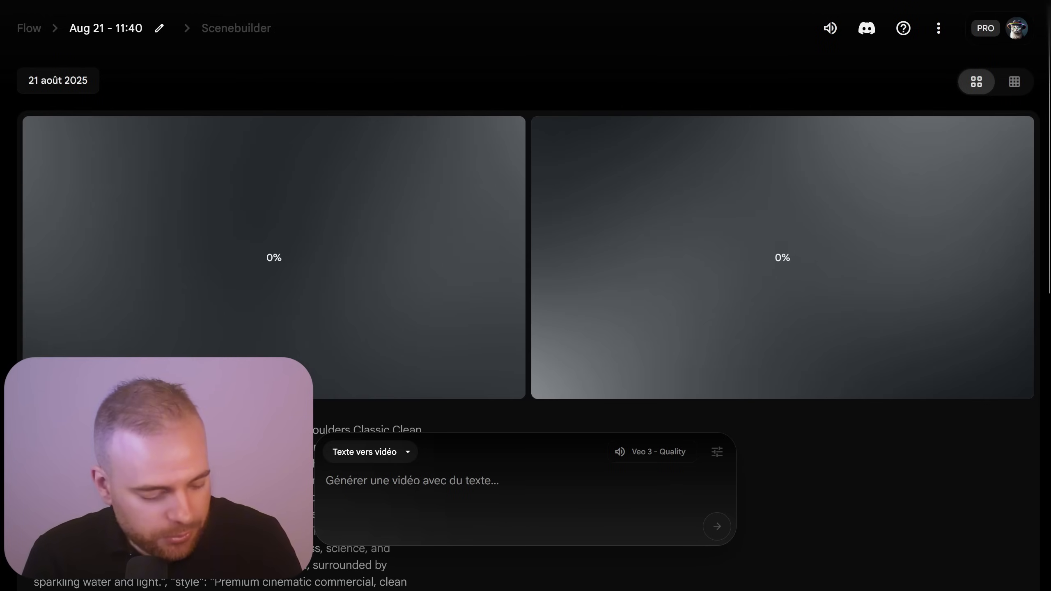
Paste the same Head & Shoulders JSON prompt again, set the model to Veo 3 - Fast and generate two more videos
click(419, 491)
key(super+v)
click(621, 460)
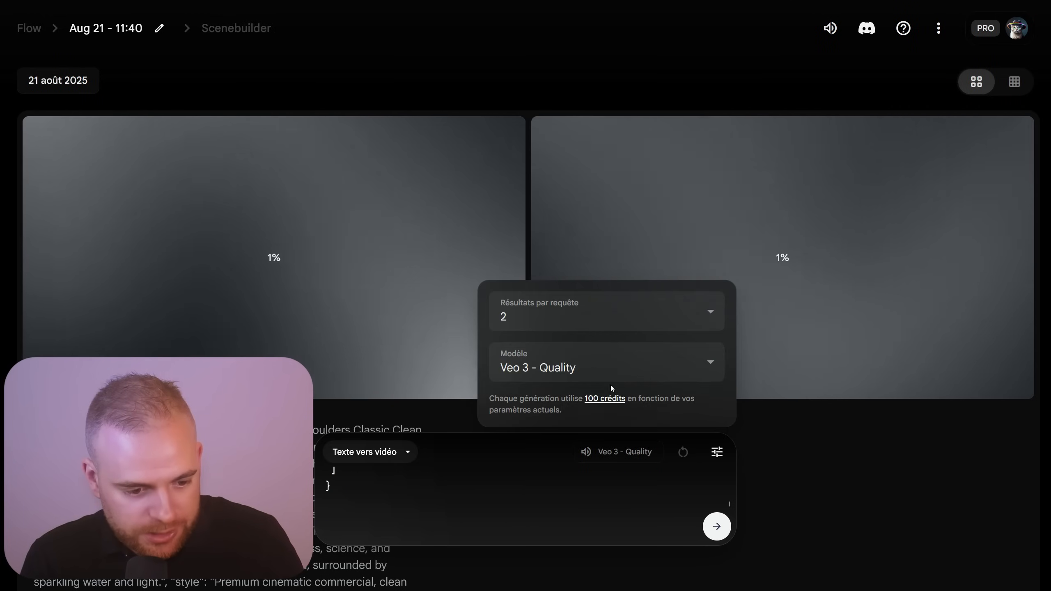
click(591, 365)
click(570, 195)
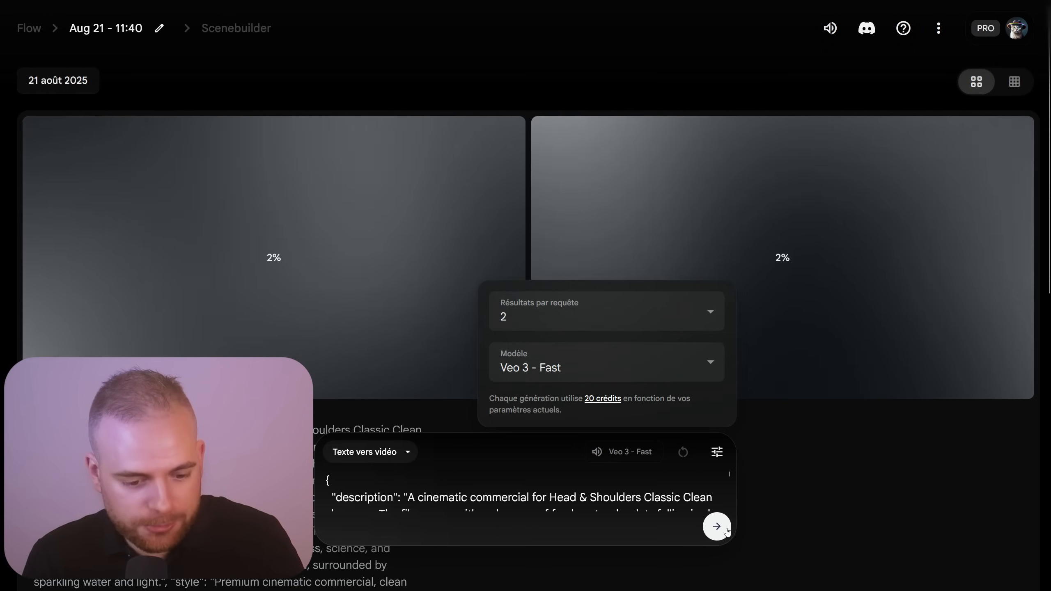
click(717, 526)
Check the first pair of shampoo ad videos, scrubbing to the shot of the couple touching their hair and comparing it with the prompt
scroll(525, 248, down, 5)
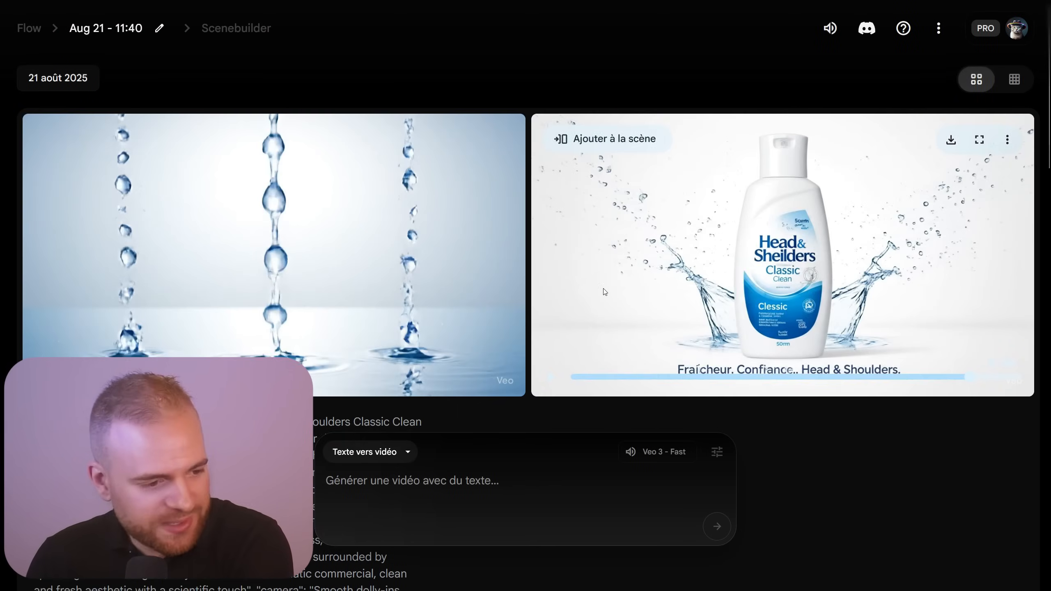
scroll(658, 280, down, 8)
scroll(273, 256, up, 8)
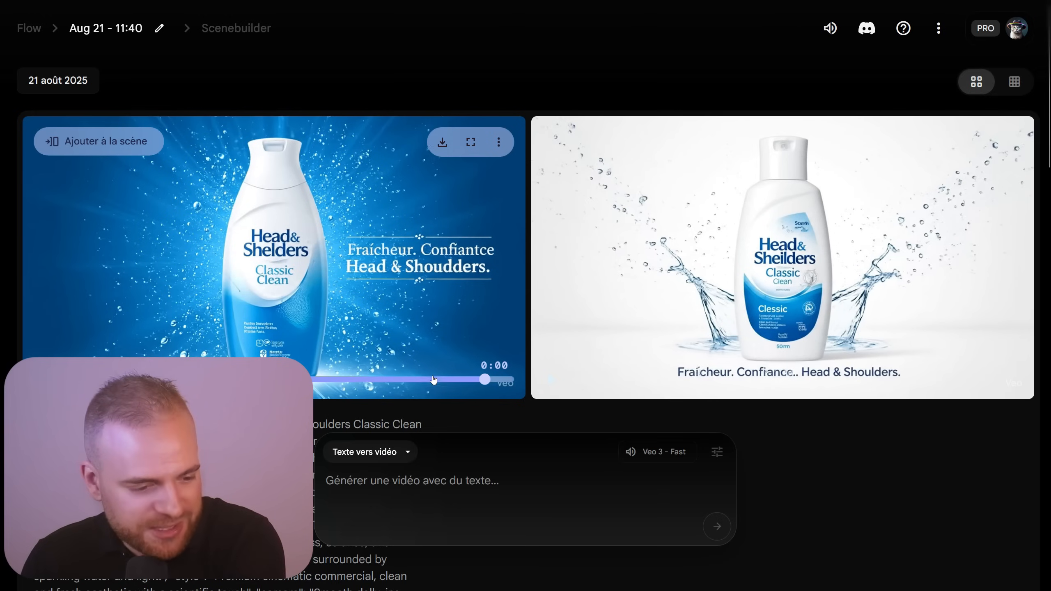
click(350, 304)
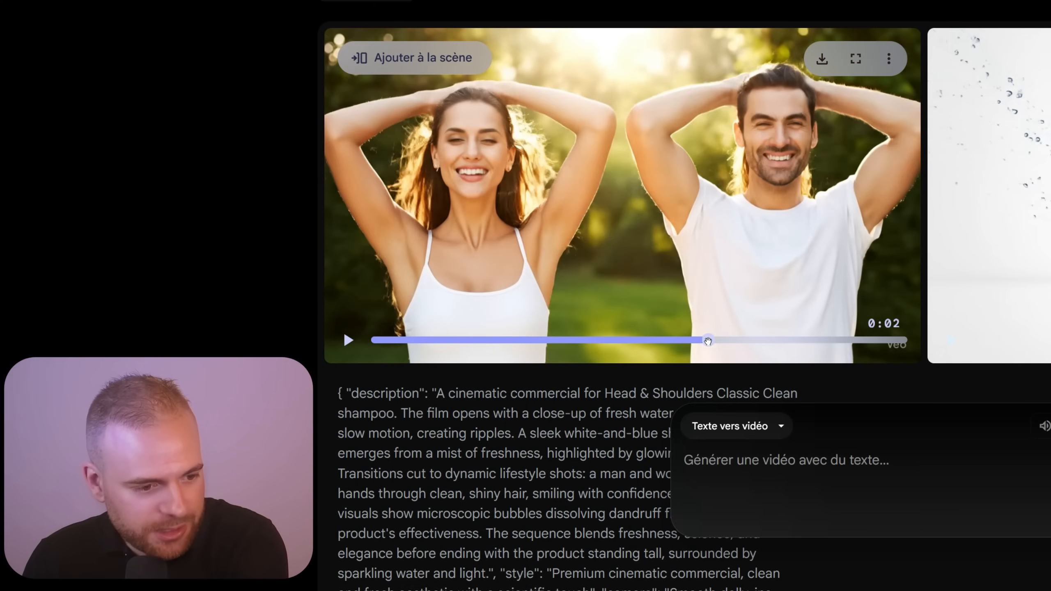
drag(668, 342, 629, 344)
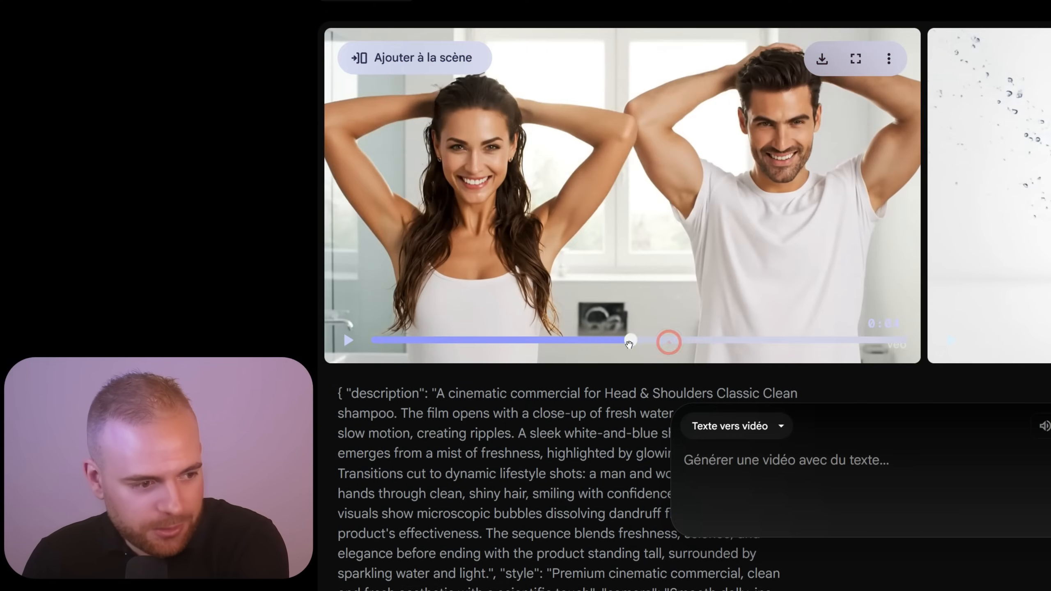
scroll(621, 345, down, 7)
scroll(616, 346, up, 7)
scroll(617, 347, down, 2)
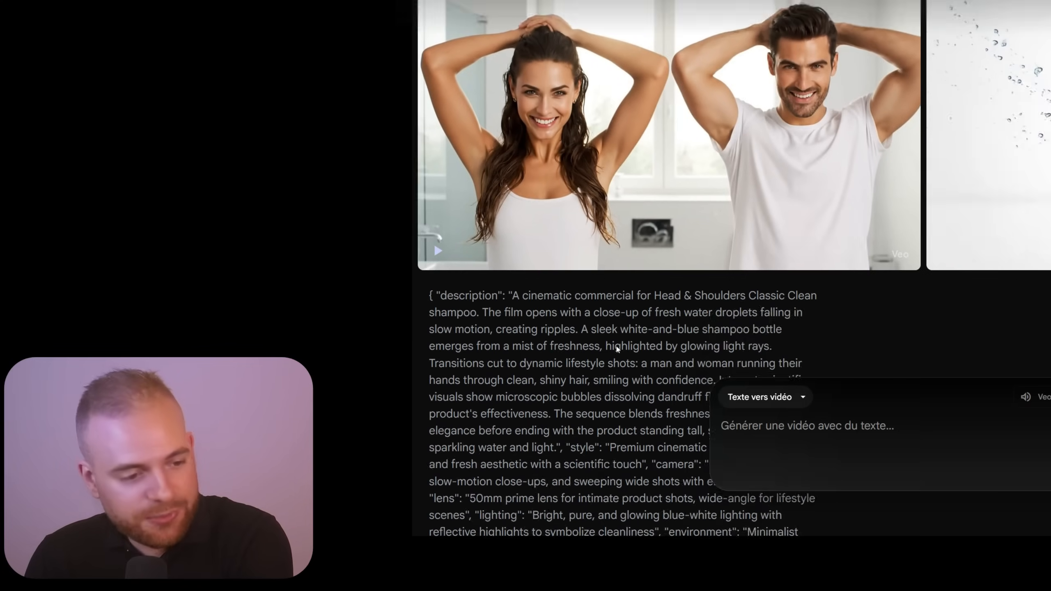
Inspect the letterboxed pair of shampoo ad videos, moving through the water-drop video to the bottle's splash shot
scroll(616, 350, up, 5)
scroll(615, 350, up, 4)
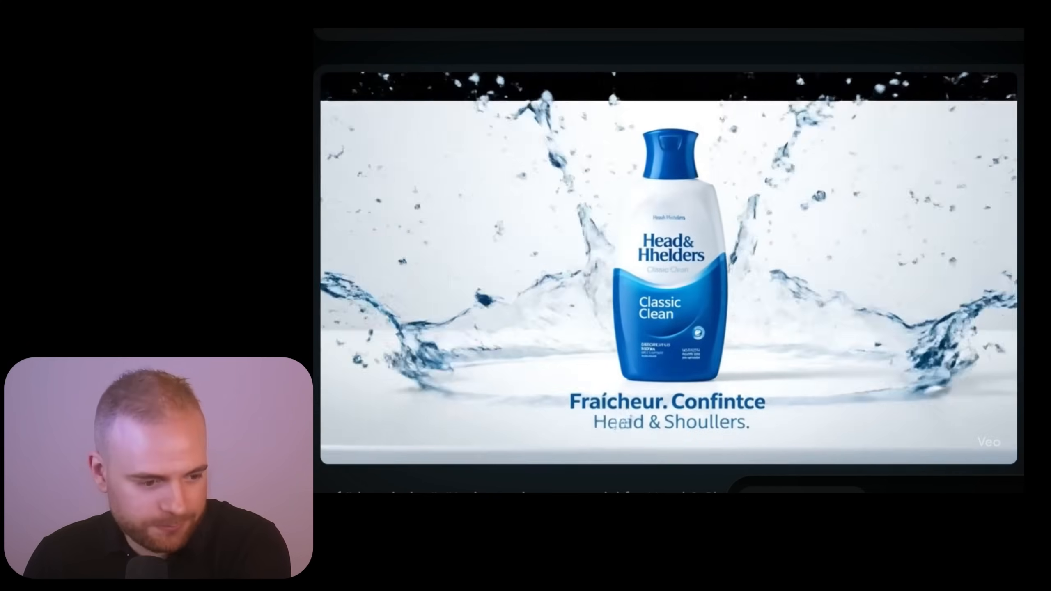
scroll(669, 260, down, 3)
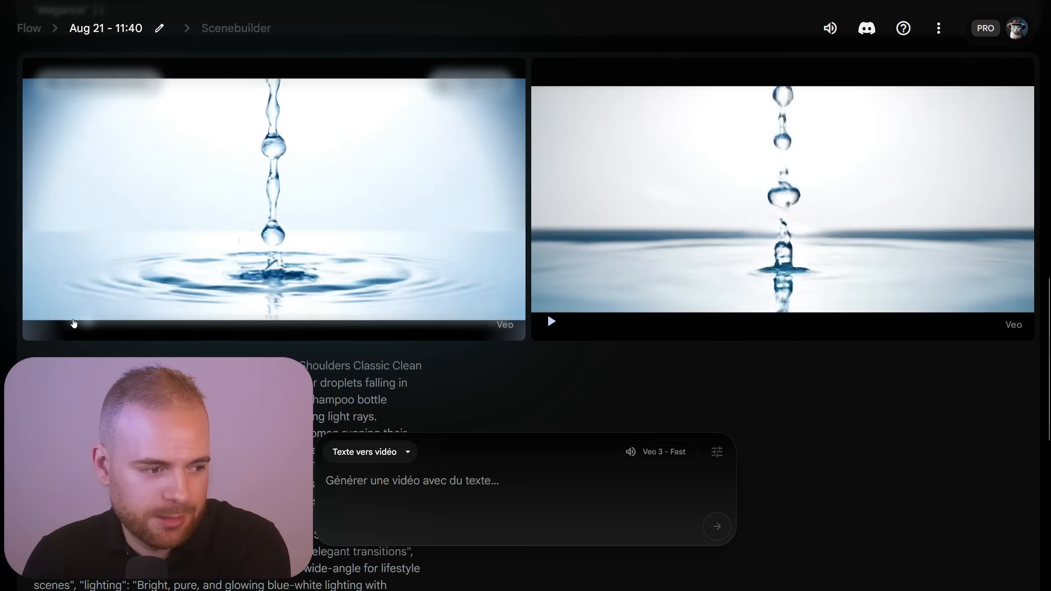
click(345, 321)
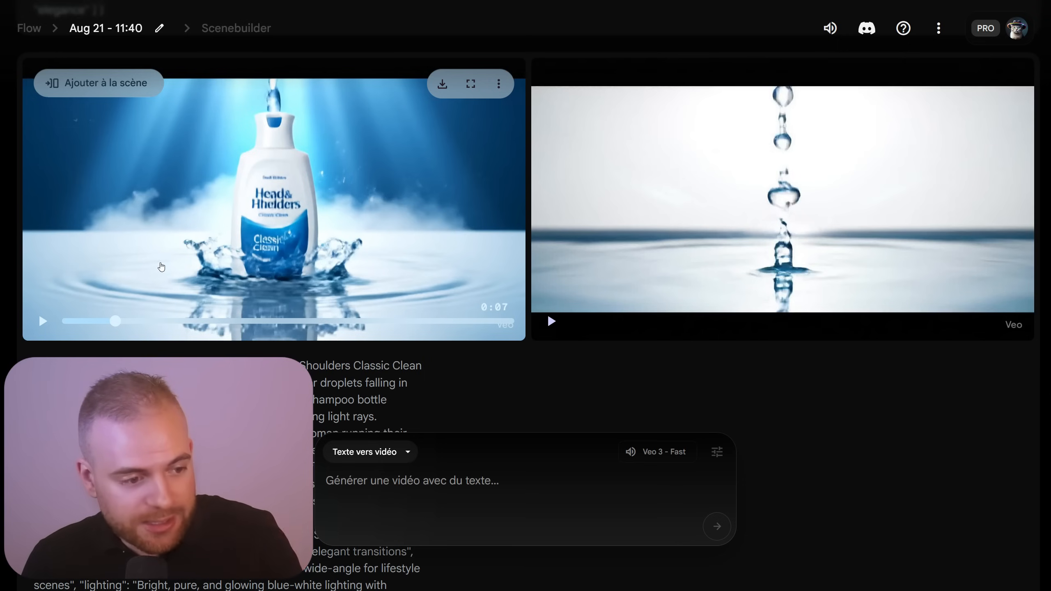
scroll(210, 299, up, 2)
scroll(526, 289, down, 4)
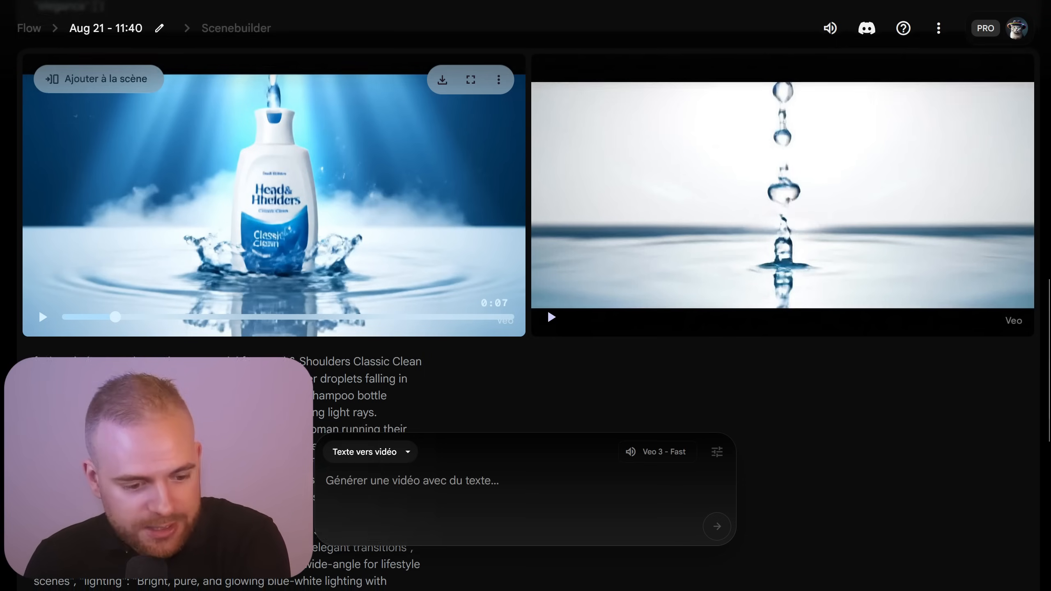
scroll(525, 248, up, 2)
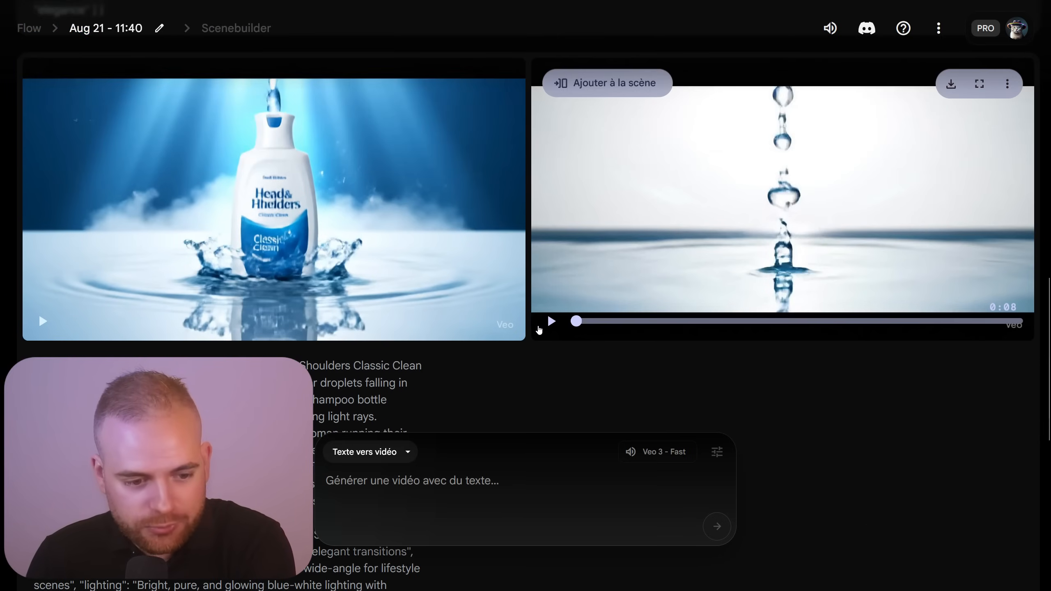
Scrub the letterboxed bottle-splash video to its closing shot with the tagline and check the lettering on the bottle
click(204, 319)
click(391, 322)
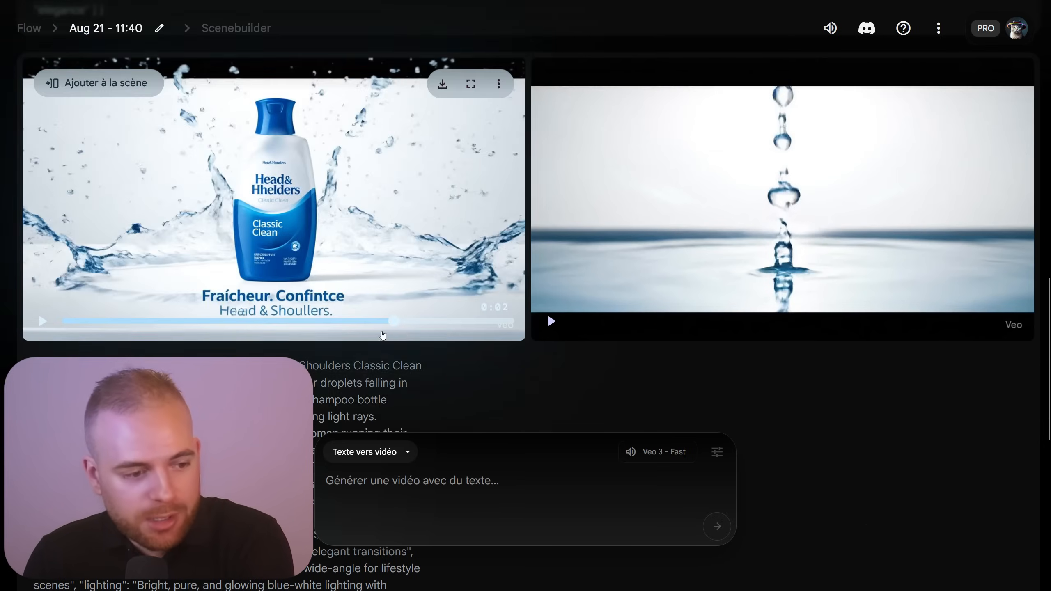
click(392, 322)
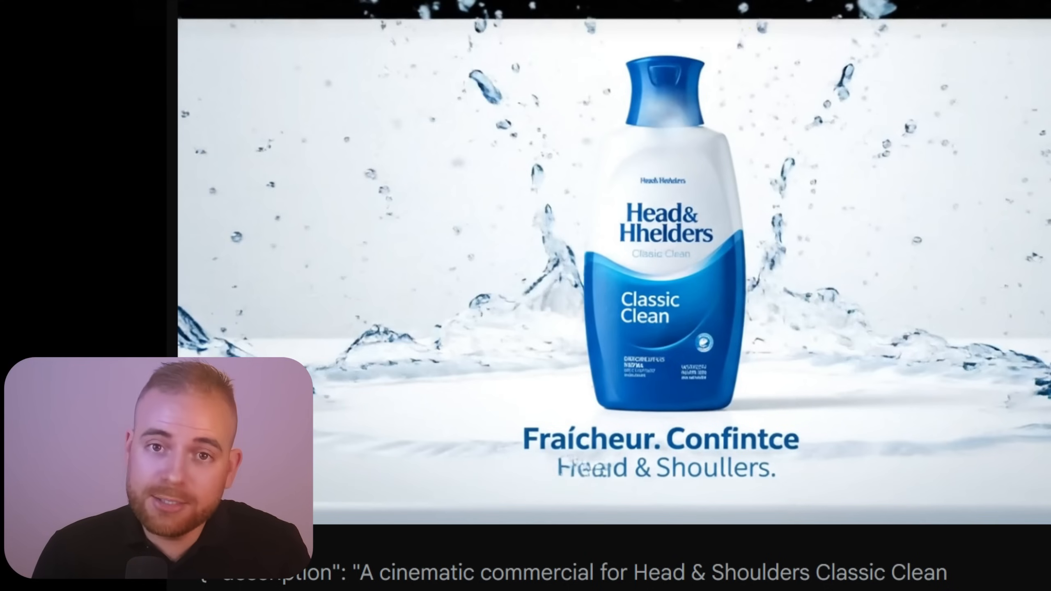
Look at the available generation modes and compare the generated shampoo bottle with the real Head & Shoulders product photo
click(436, 369)
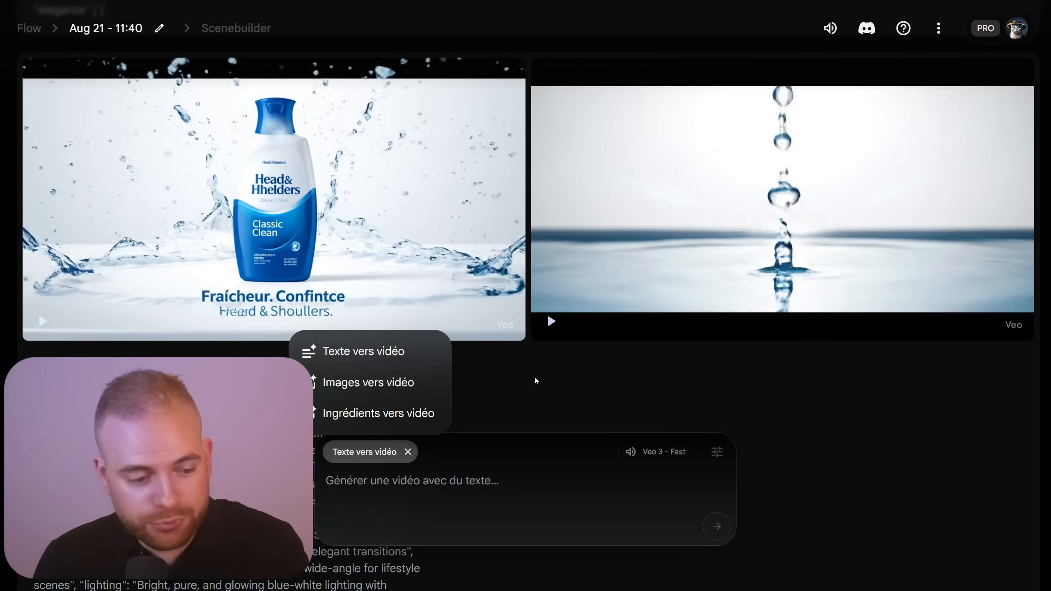
drag(699, 111, 665, 84)
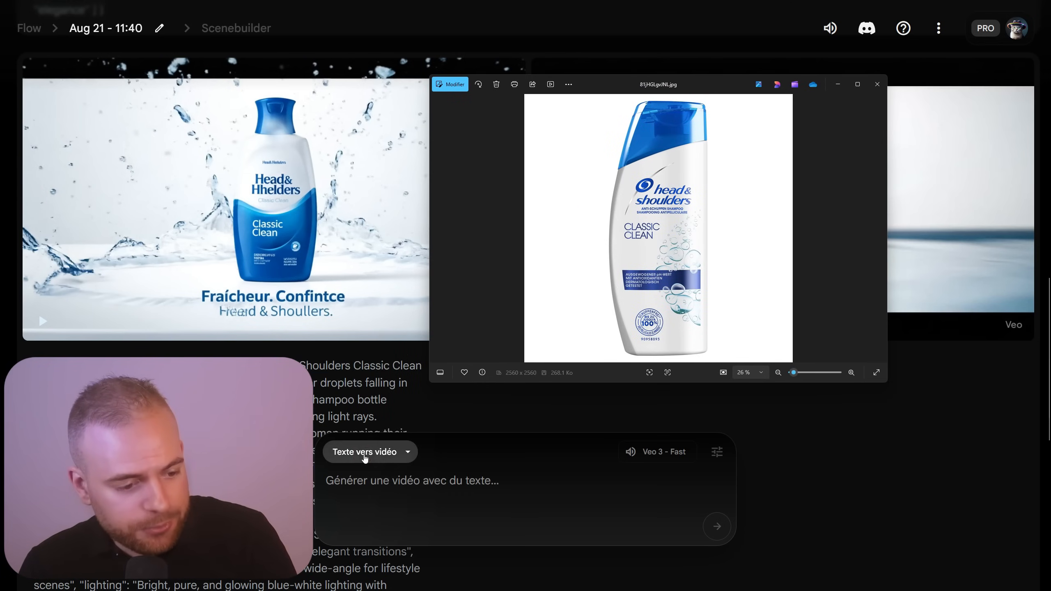
click(364, 451)
key(Escape)
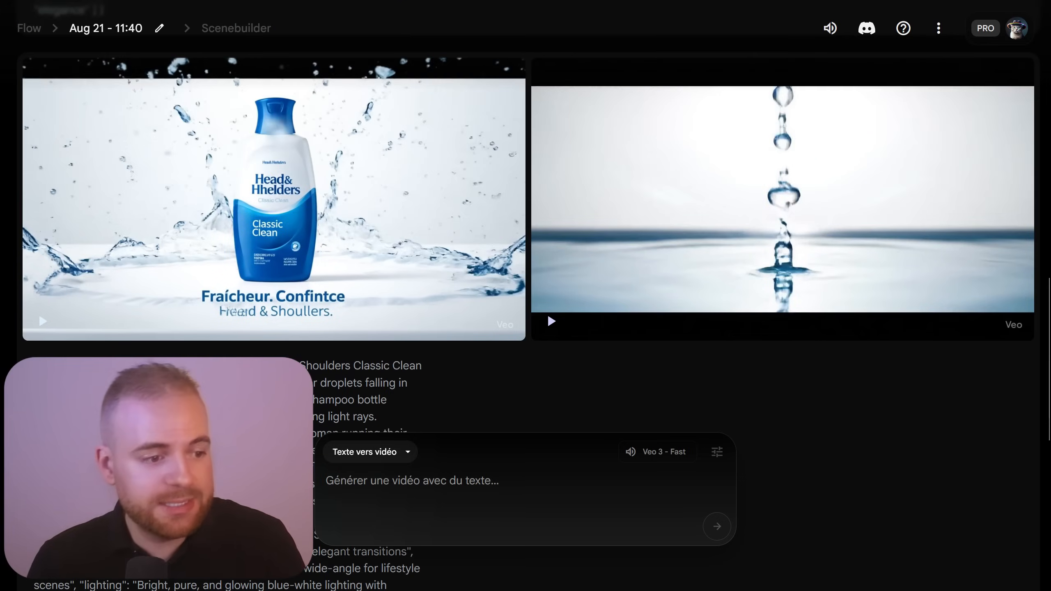
mouse_move(304, 158)
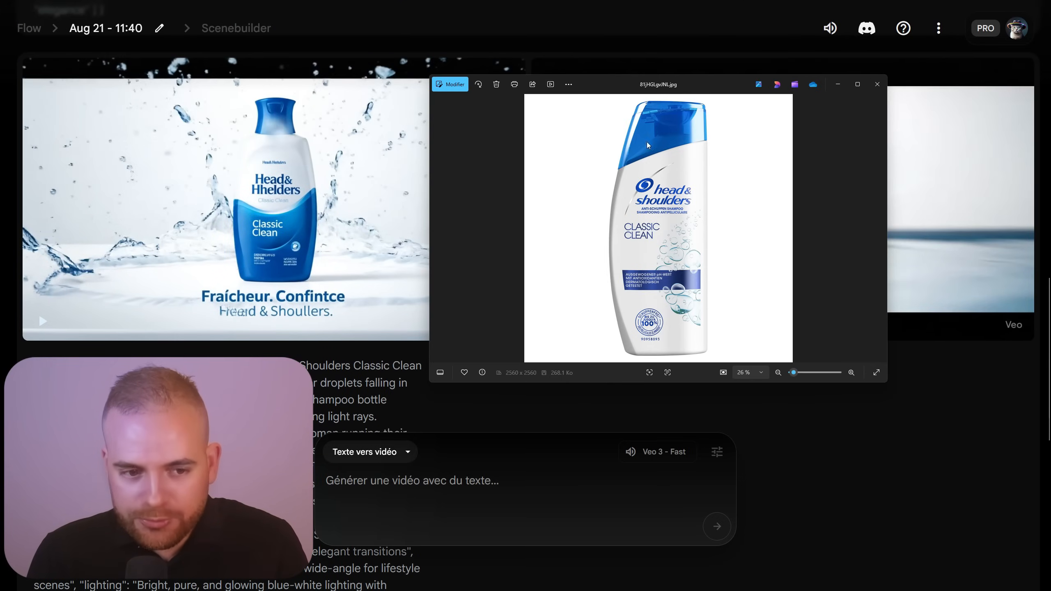
drag(666, 83, 552, 174)
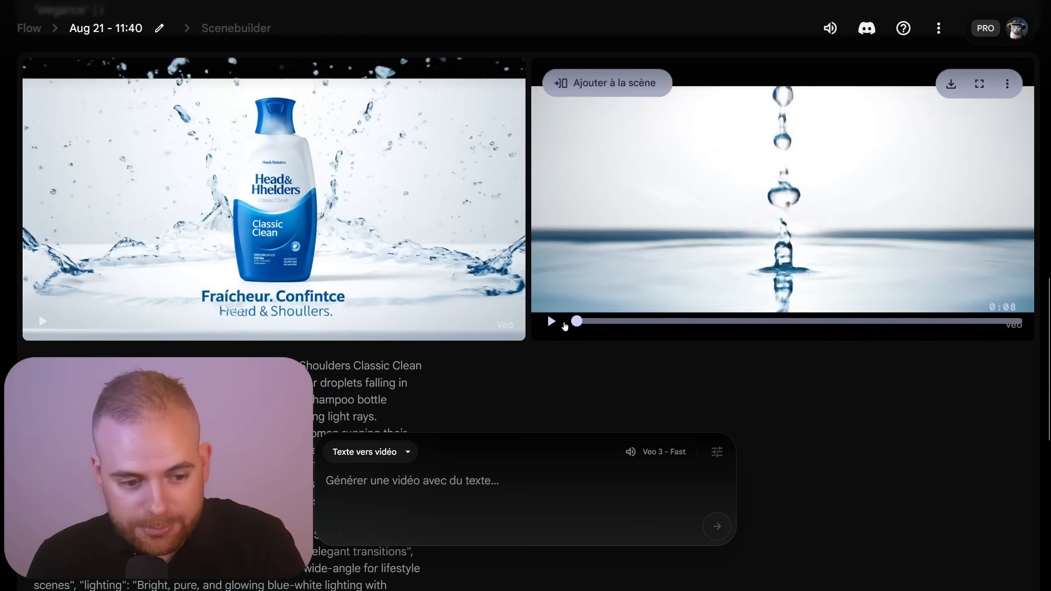
Move through the water-drop shampoo video to its couple and bottle shots, and restart it from the beginning
click(549, 321)
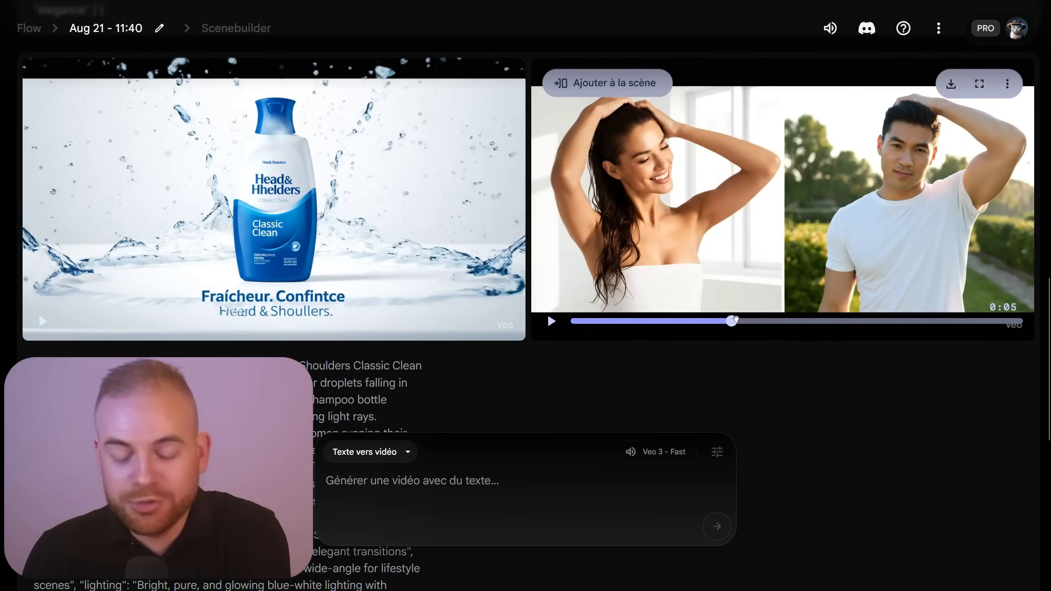
click(668, 321)
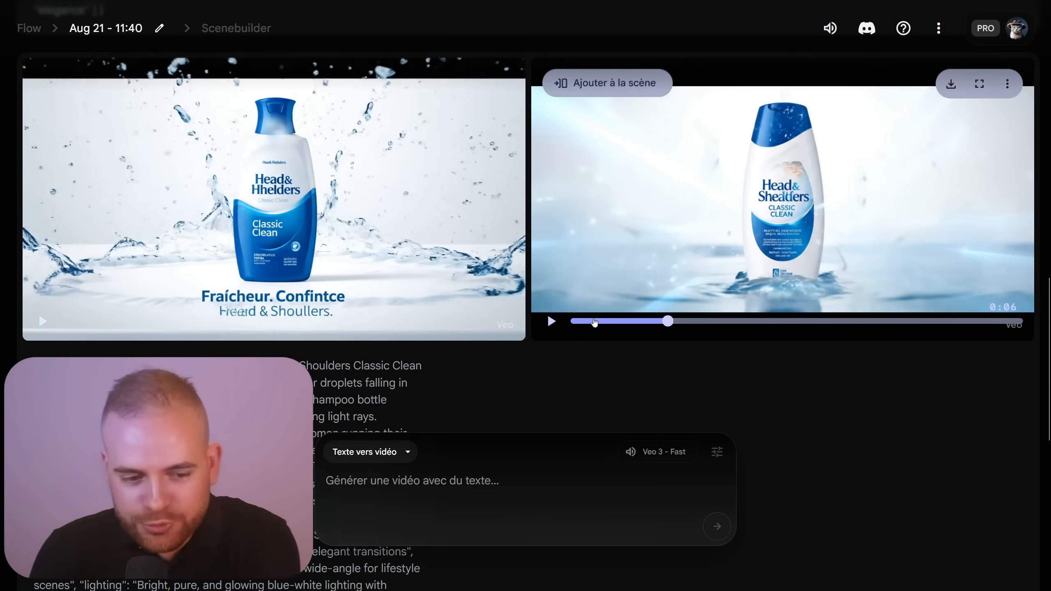
click(581, 321)
click(551, 327)
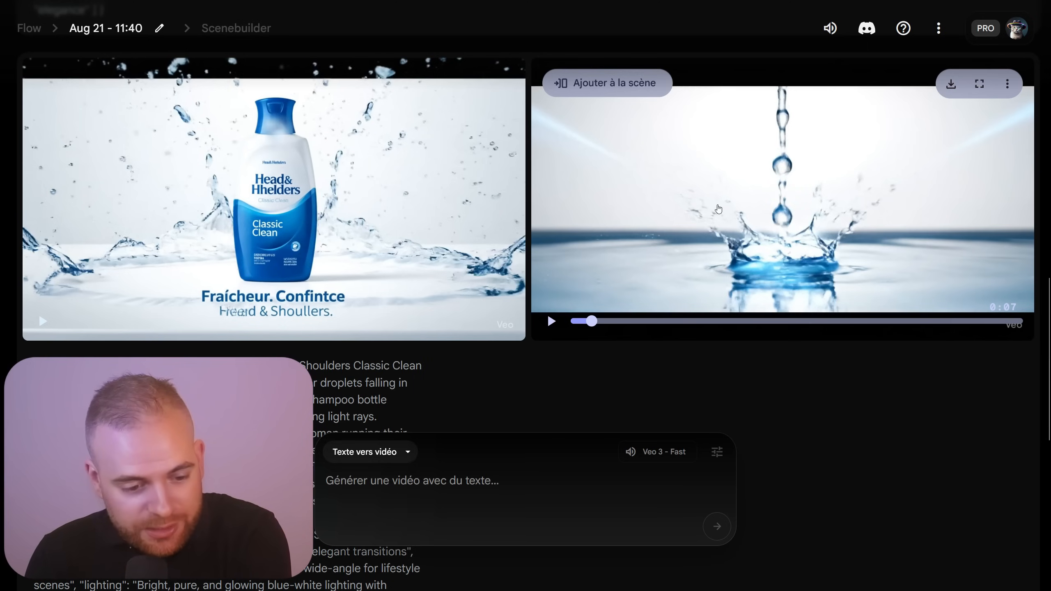
Play the water-drop video with pauses, examining the man and woman shot, the transition and the final bottle splash
click(856, 214)
click(346, 391)
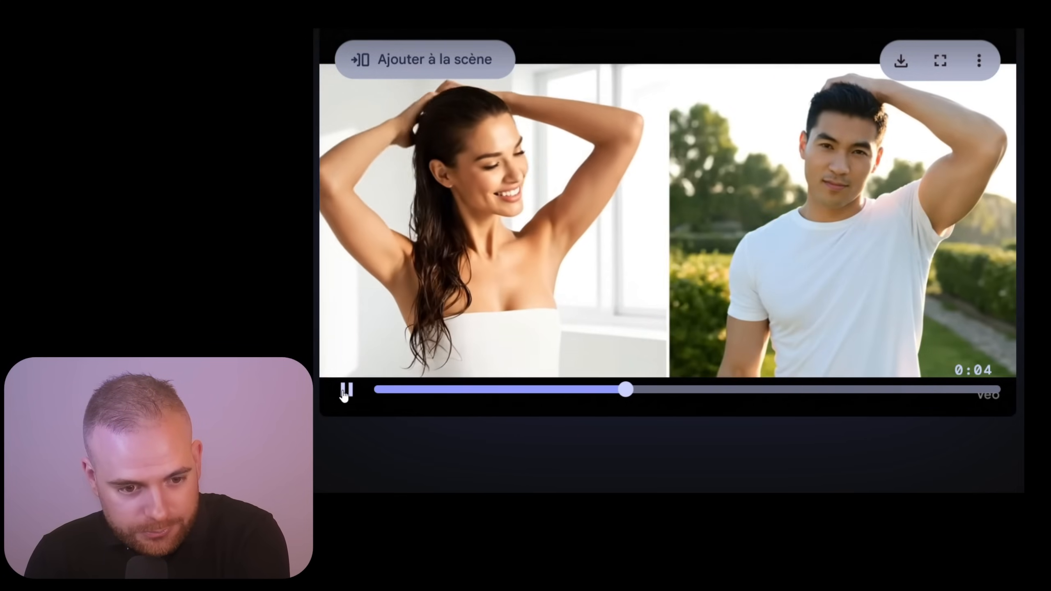
click(344, 391)
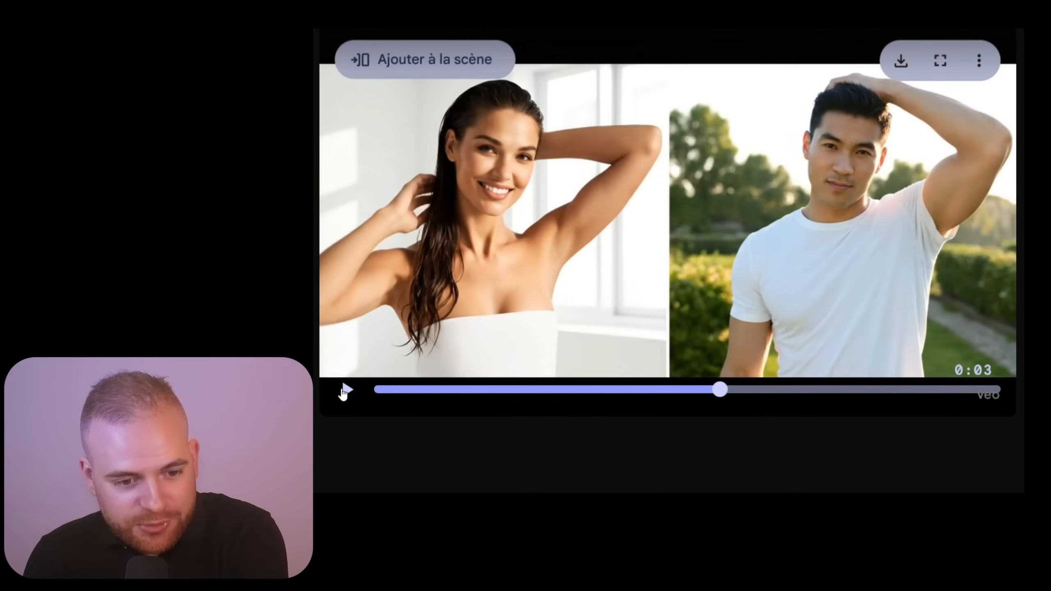
click(342, 391)
click(593, 136)
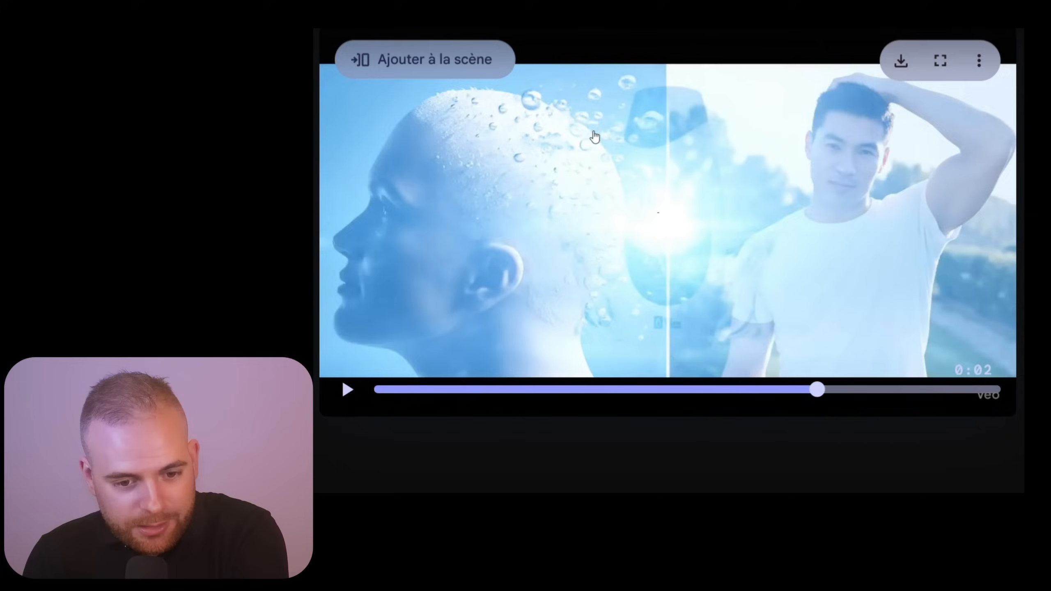
click(593, 135)
click(767, 227)
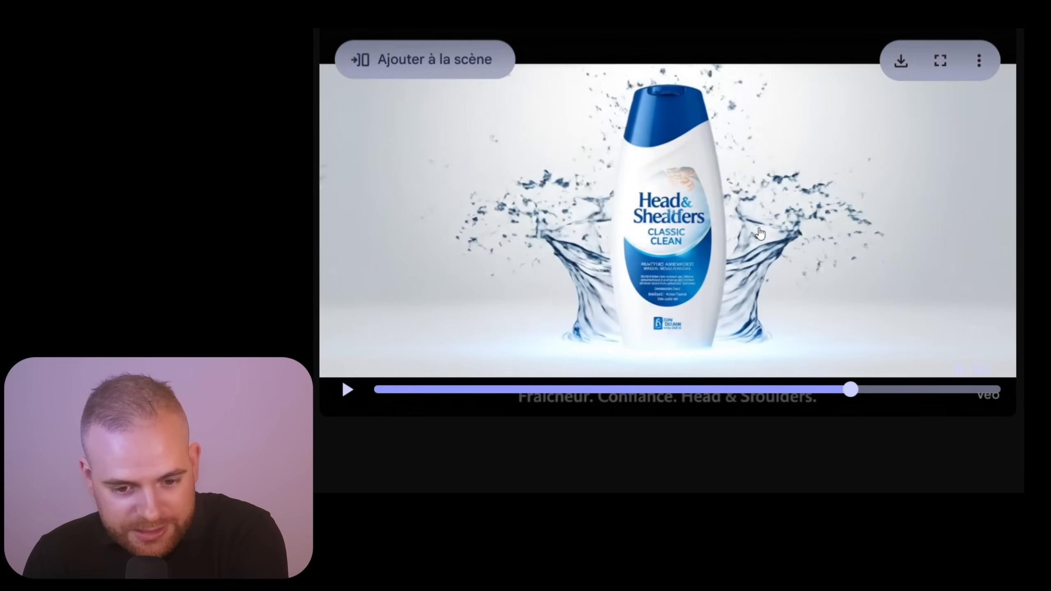
click(800, 247)
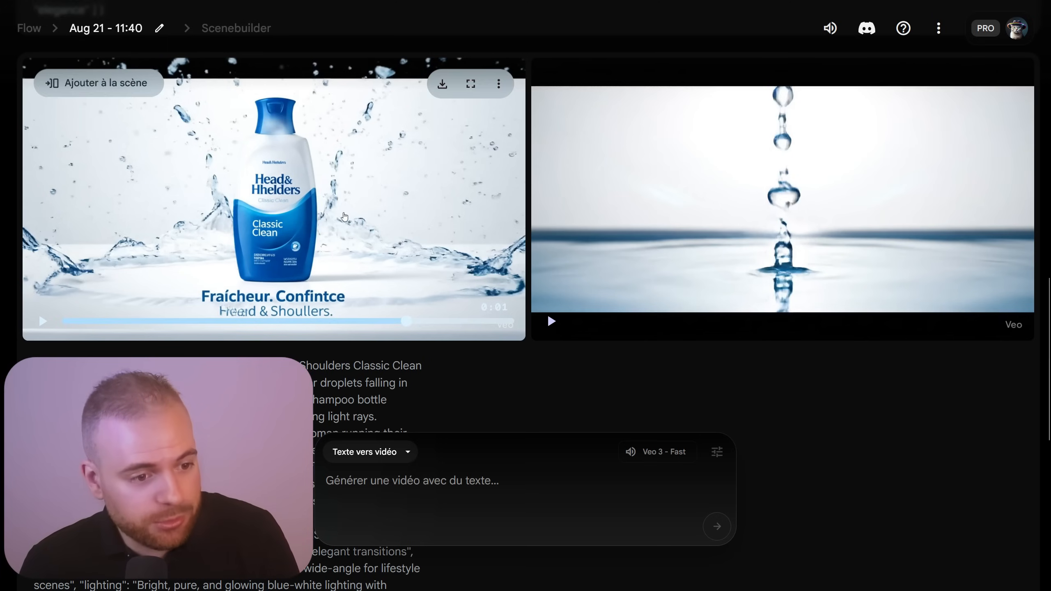
Return to the project's first pair of shampoo ads and review the couple shot and the final tagline shot
click(370, 448)
click(954, 404)
click(958, 385)
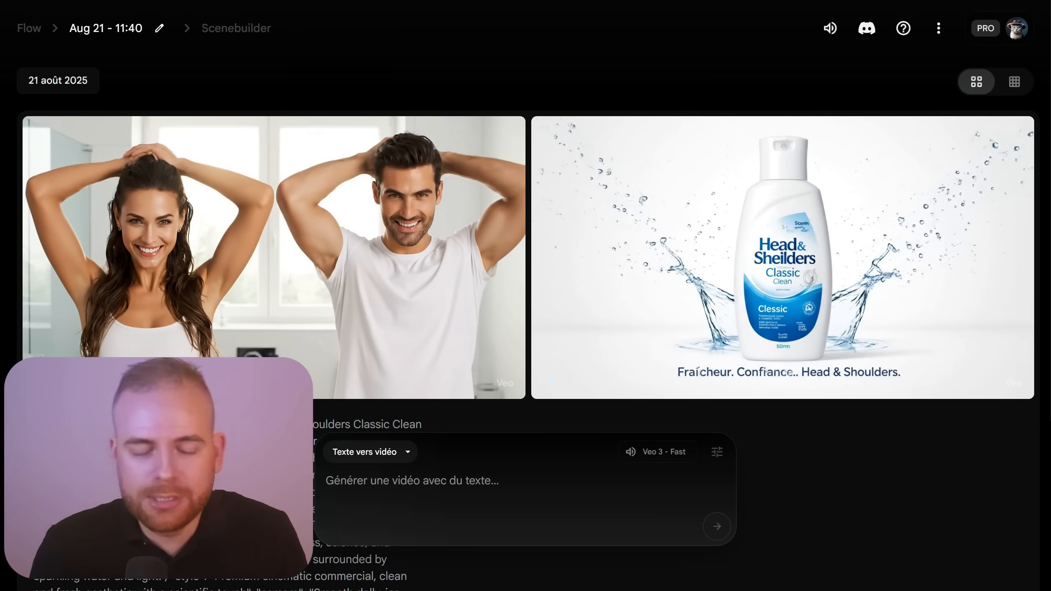
mouse_move(726, 169)
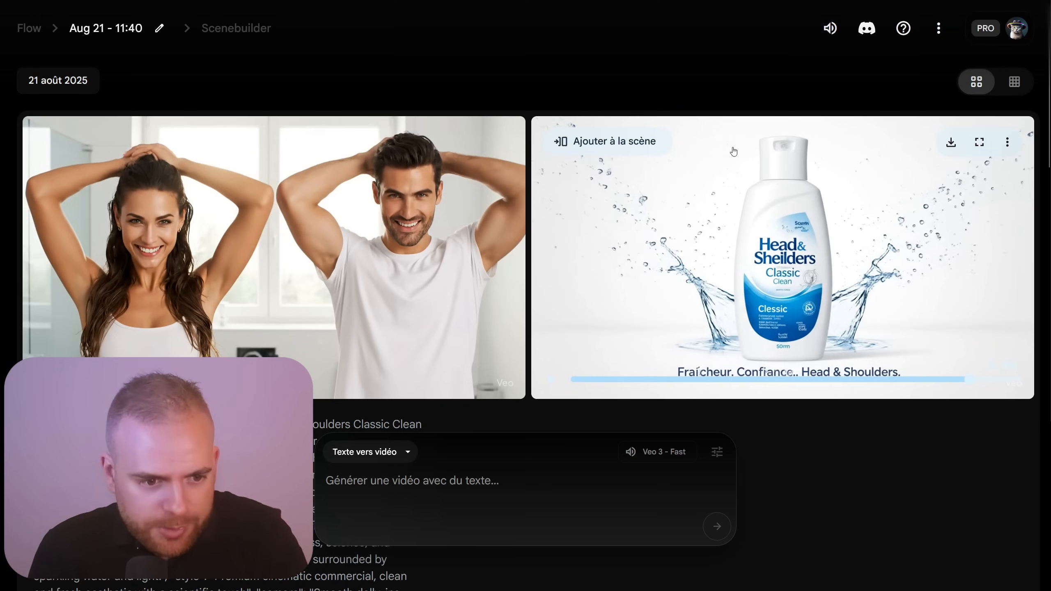
mouse_move(390, 225)
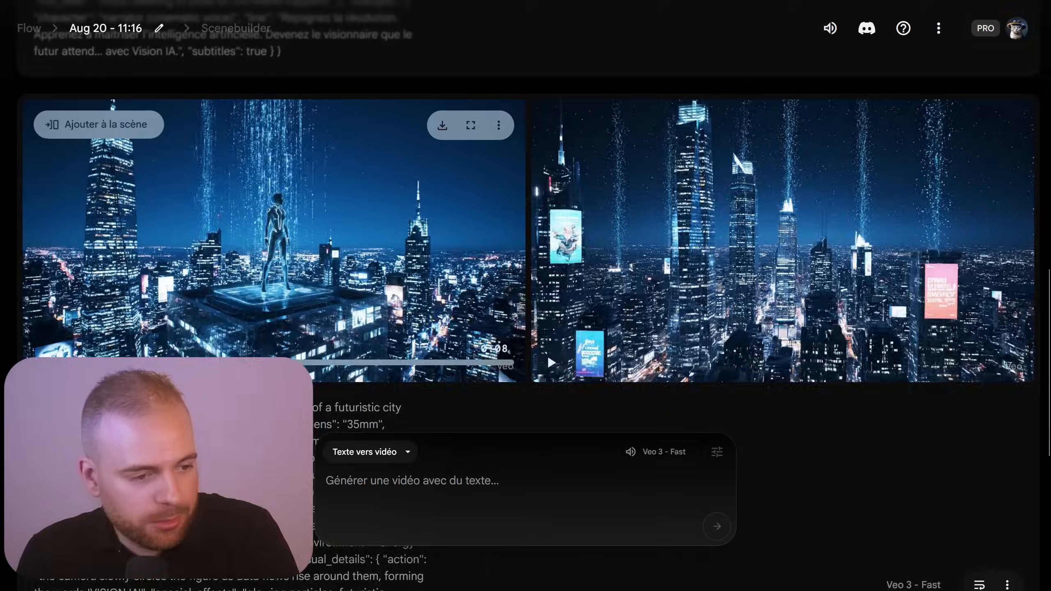
Review the futuristic city videos and their JSON prompt in the Aug 20 - 11:16 project, playing the rooftop figure video
scroll(525, 289, down, 8)
scroll(525, 290, up, 3)
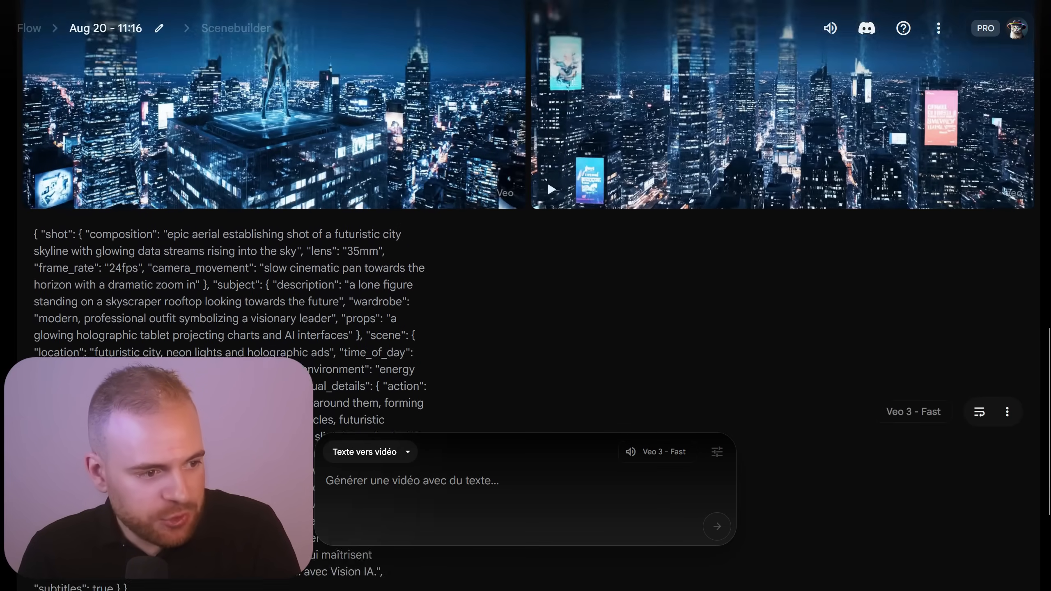
scroll(526, 207, up, 3)
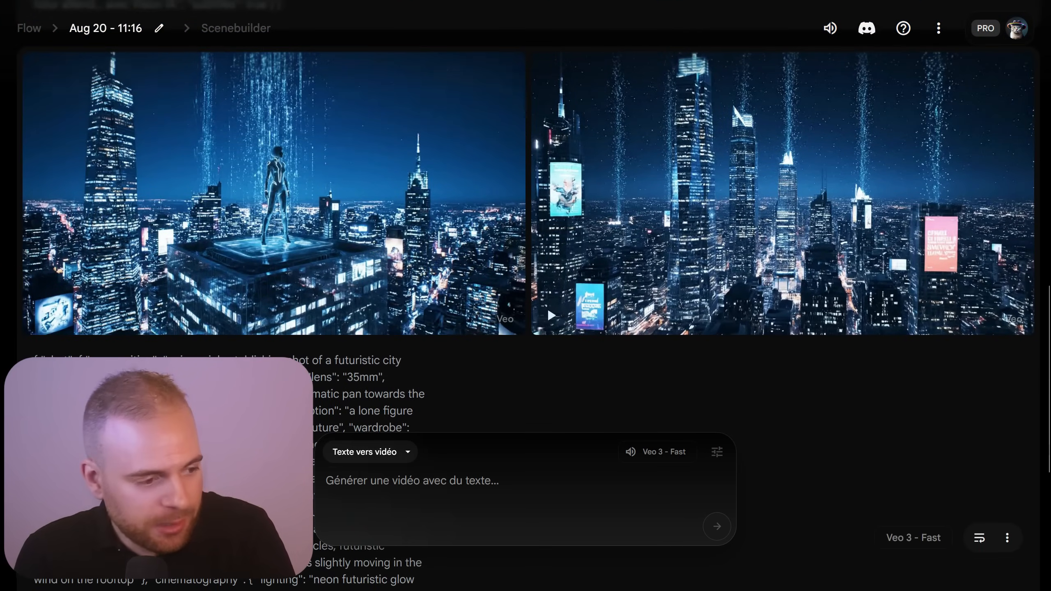
scroll(43, 320, up, 2)
scroll(42, 320, down, 2)
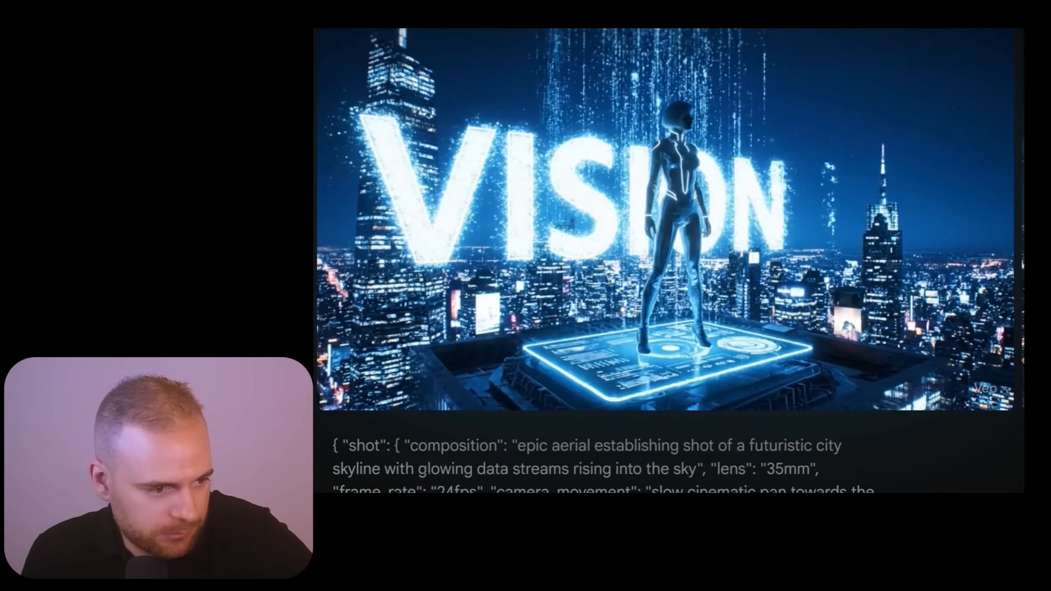
click(339, 386)
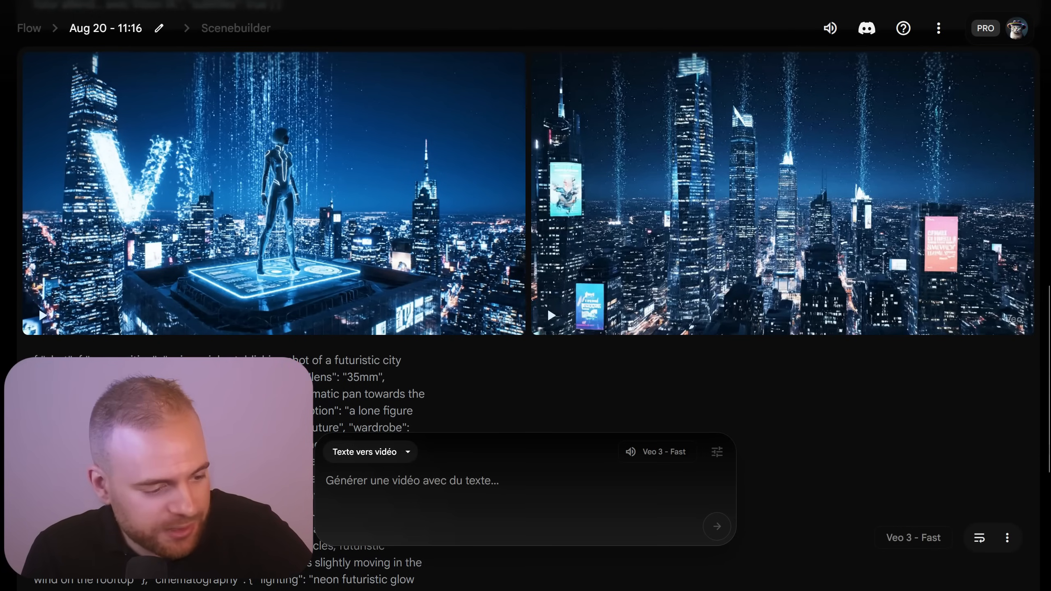
Scrub the rooftop figure video to the closing frame where the full "VISION IA" lettering is displayed
scroll(285, 430, up, 4)
scroll(286, 431, down, 2)
mouse_move(346, 402)
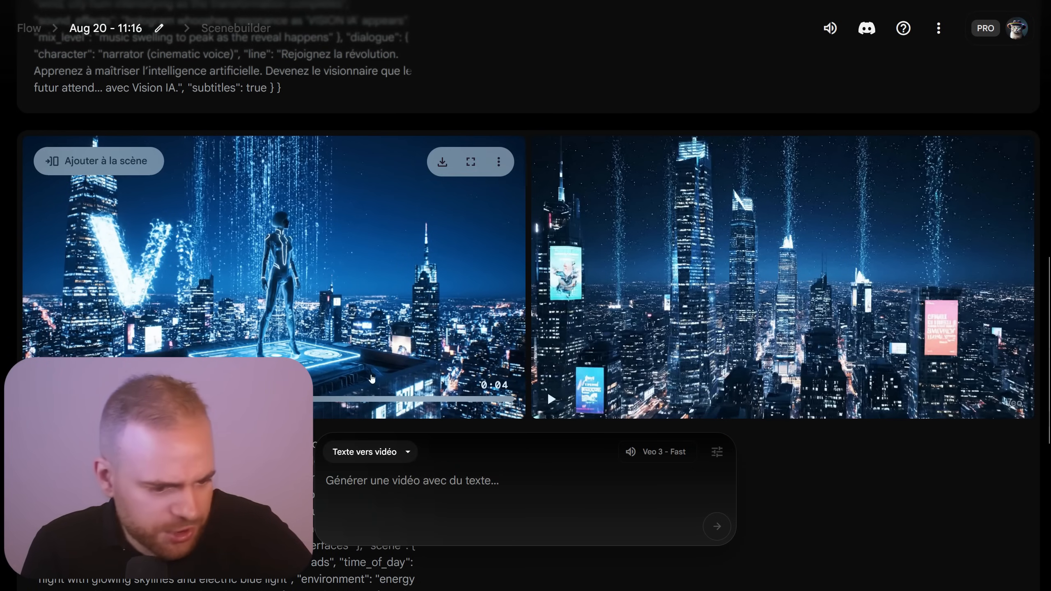
click(404, 396)
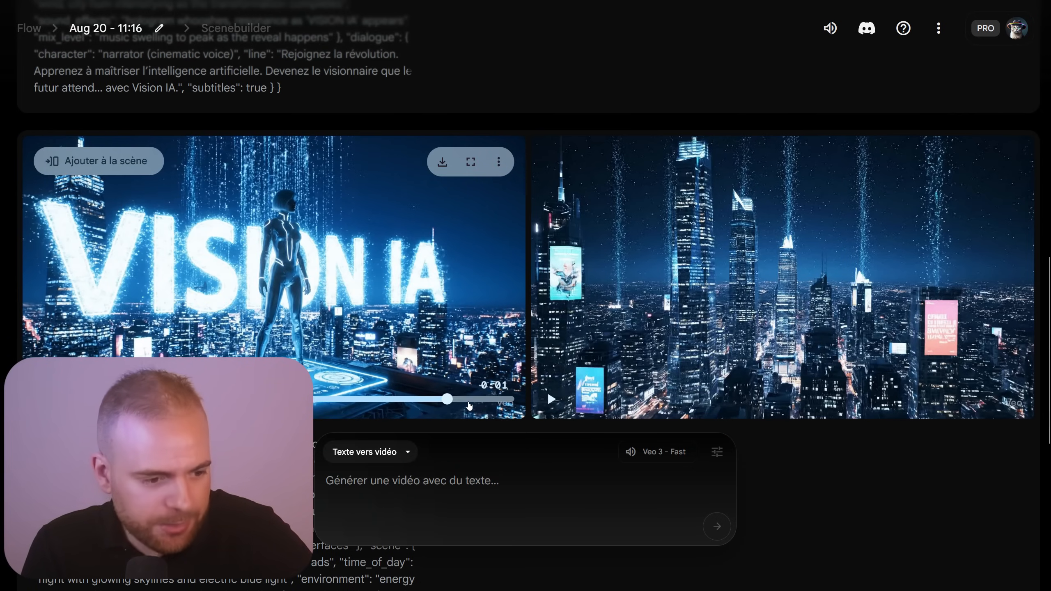
click(467, 401)
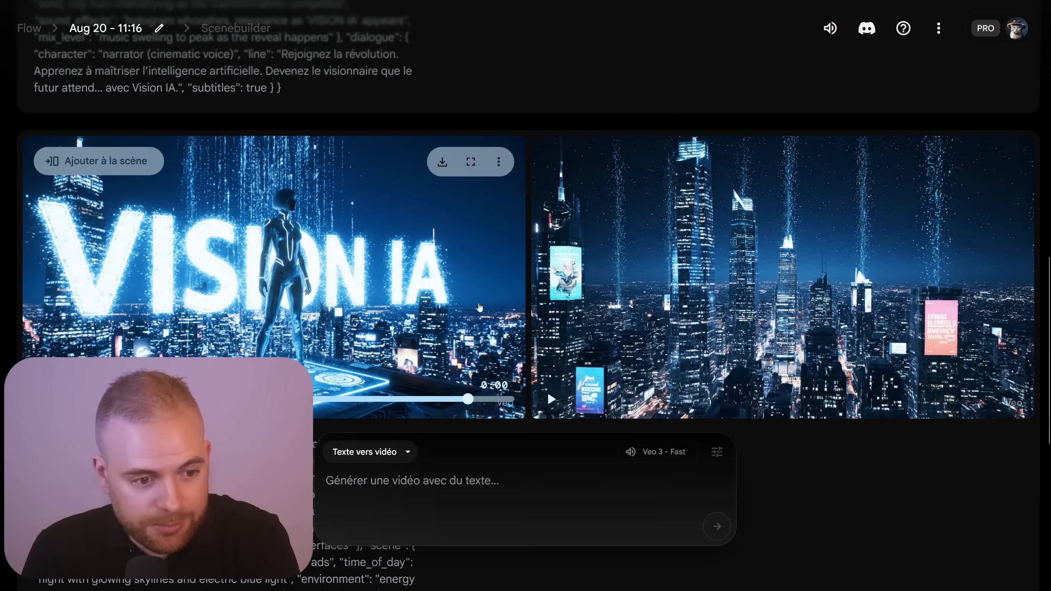
Capture a screenshot of the closing "VISION IA" frame and set the generation mode to Images vers vidéo
key(super+shift+4)
drag(46, 141, 521, 421)
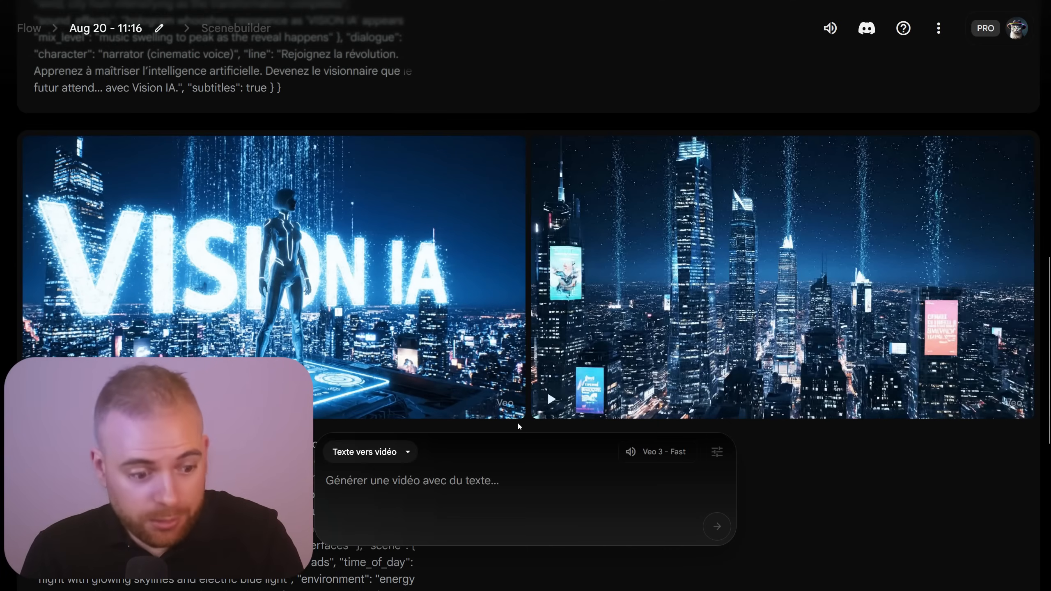
click(363, 455)
click(375, 385)
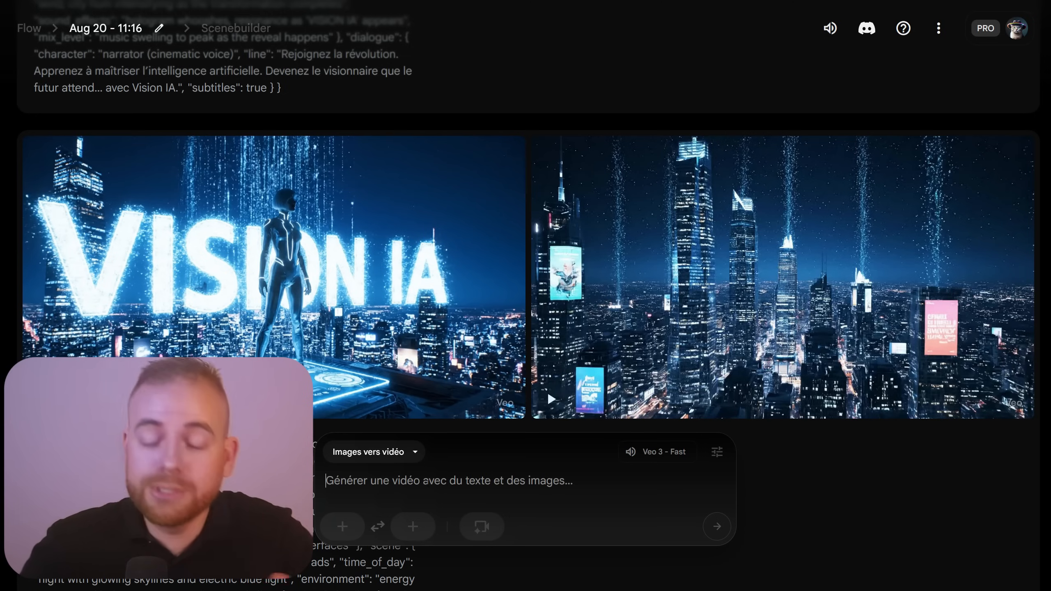
mouse_move(289, 230)
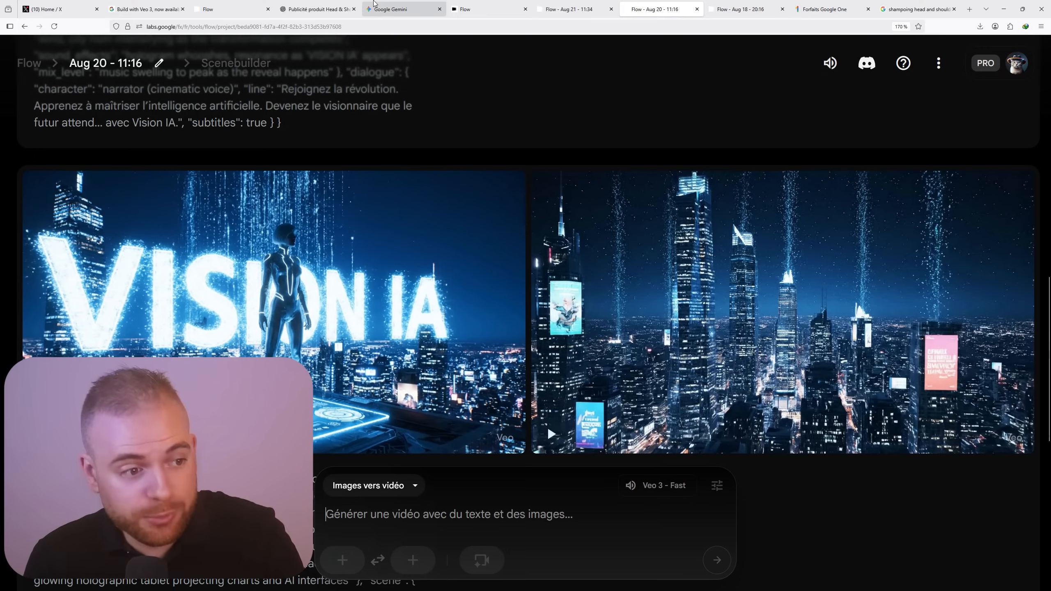
Paste the captured frame into the Head & Shoulders conversation in ChatGPT and return to the Aug 20 - 11:16 project in Flow
click(318, 8)
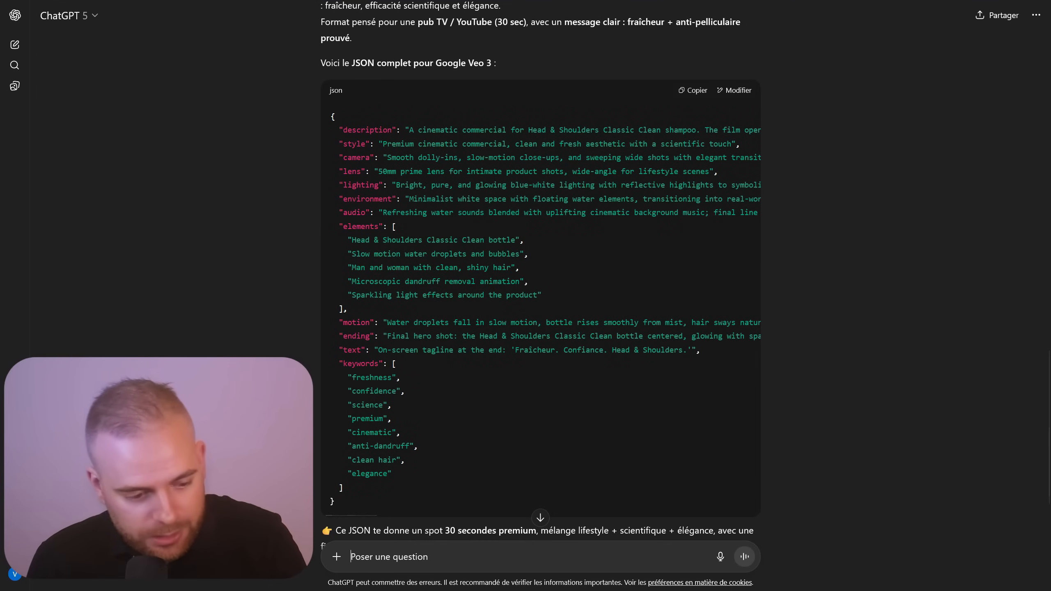
key(ctrl+v)
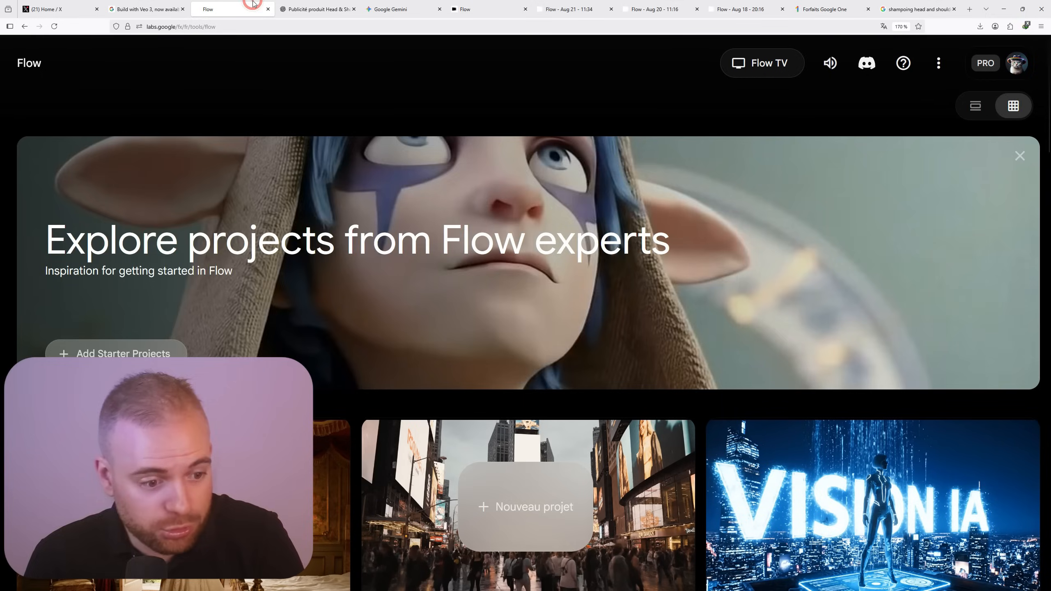
click(254, 6)
click(313, 6)
click(488, 7)
click(575, 7)
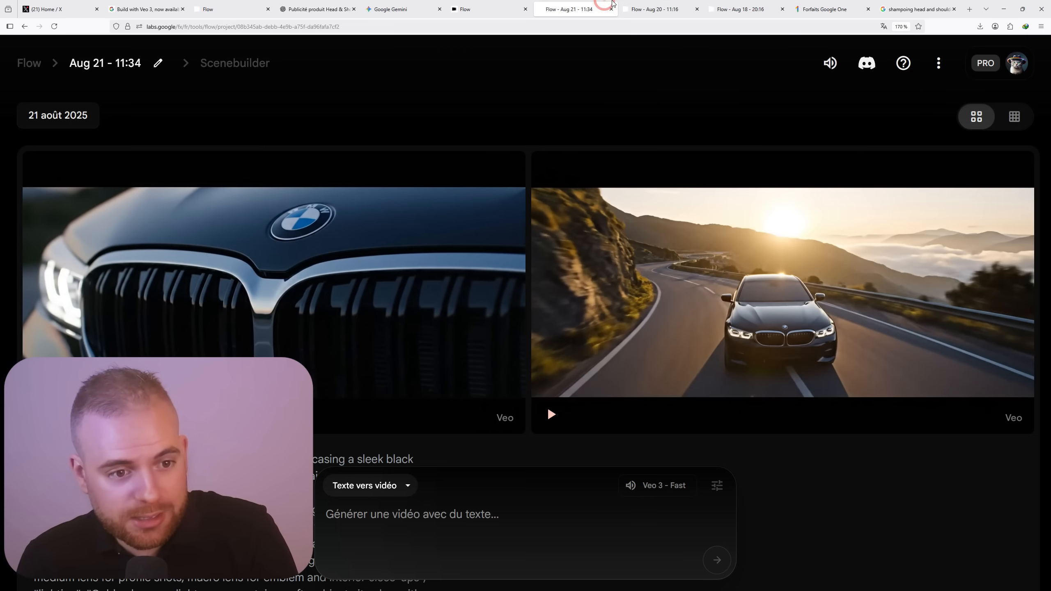
click(653, 5)
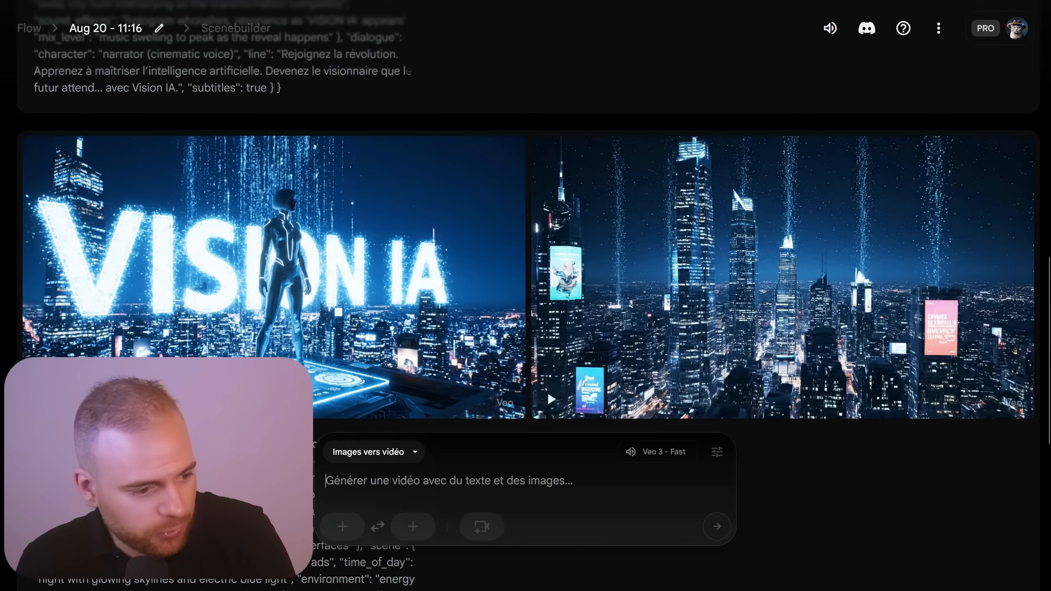
Add the "VISION IA" video to the scene and select its clip in the Scenebuilder timeline
mouse_move(299, 215)
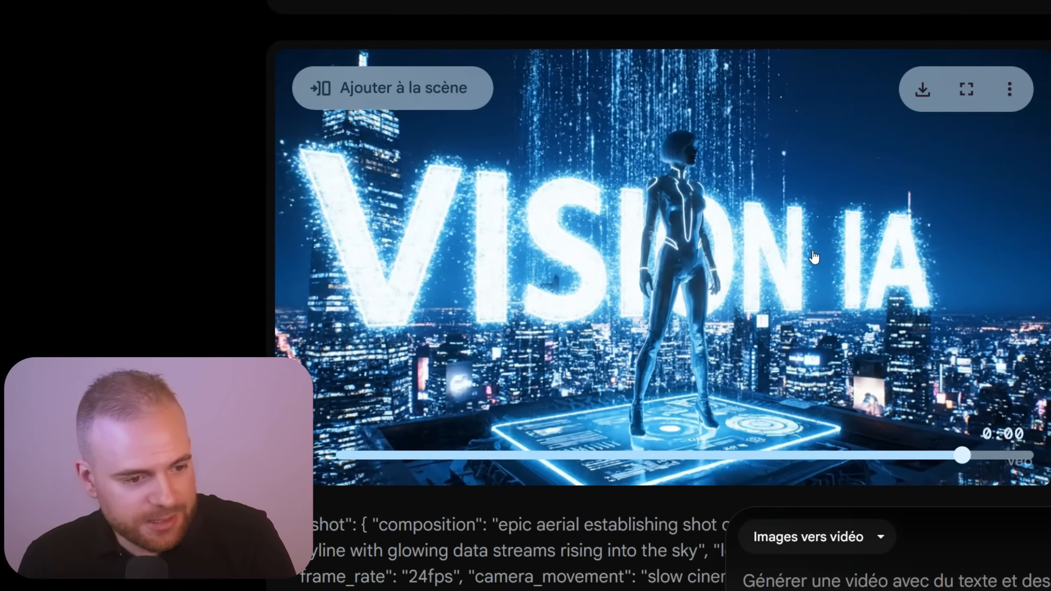
click(396, 88)
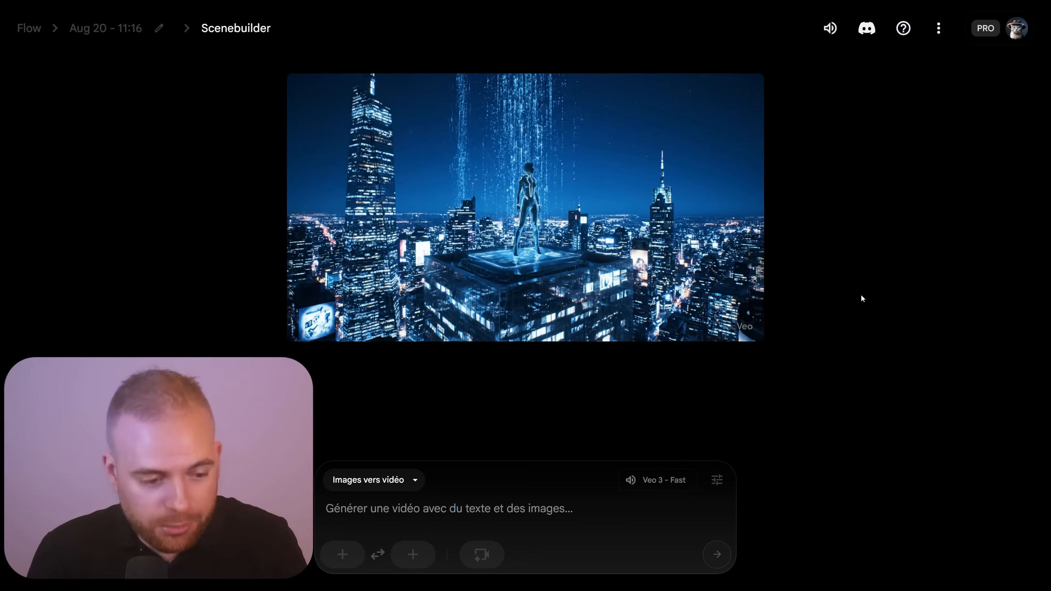
click(516, 392)
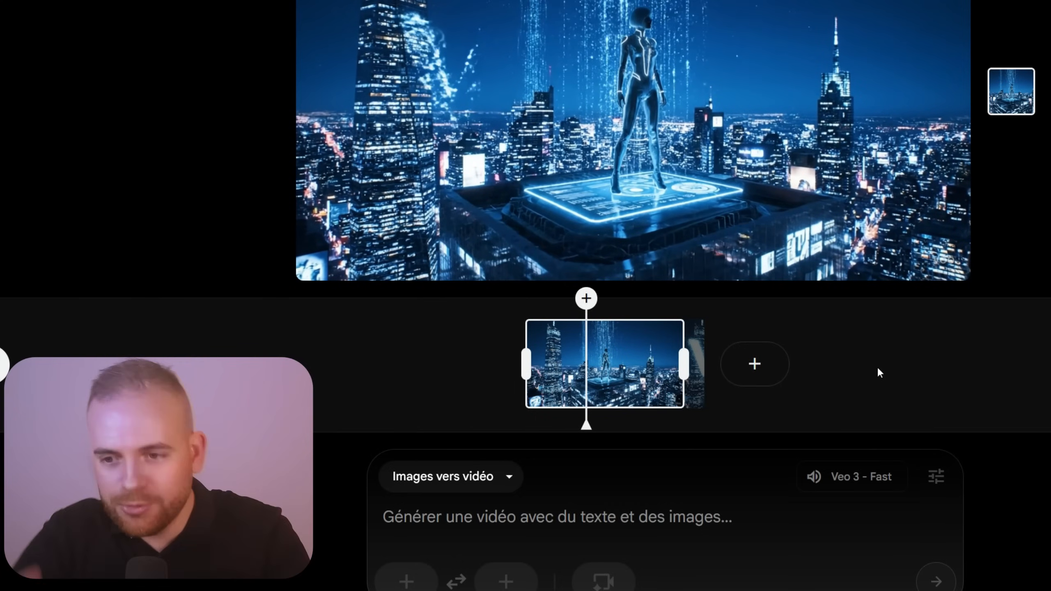
Save the clip's closing "VISION IA" frame as an asset for the starting image and begin editing the video prompt
click(595, 415)
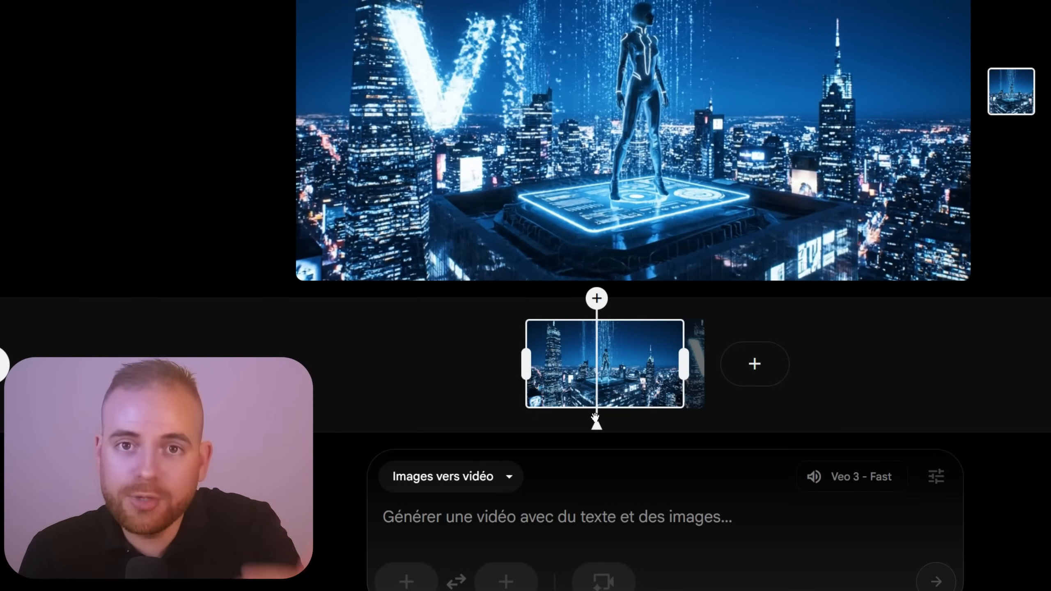
drag(595, 427, 682, 435)
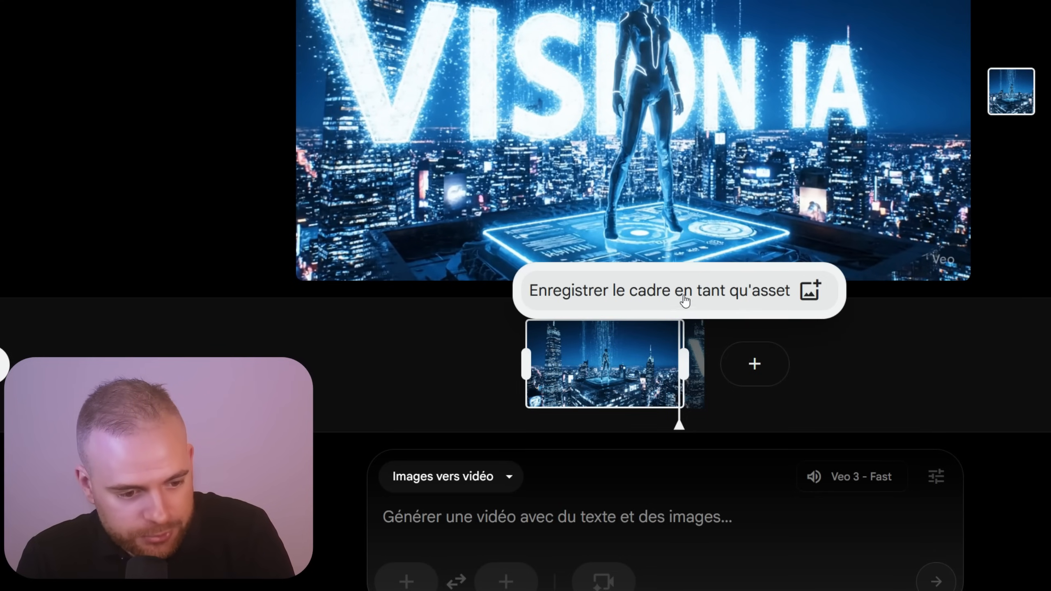
click(712, 293)
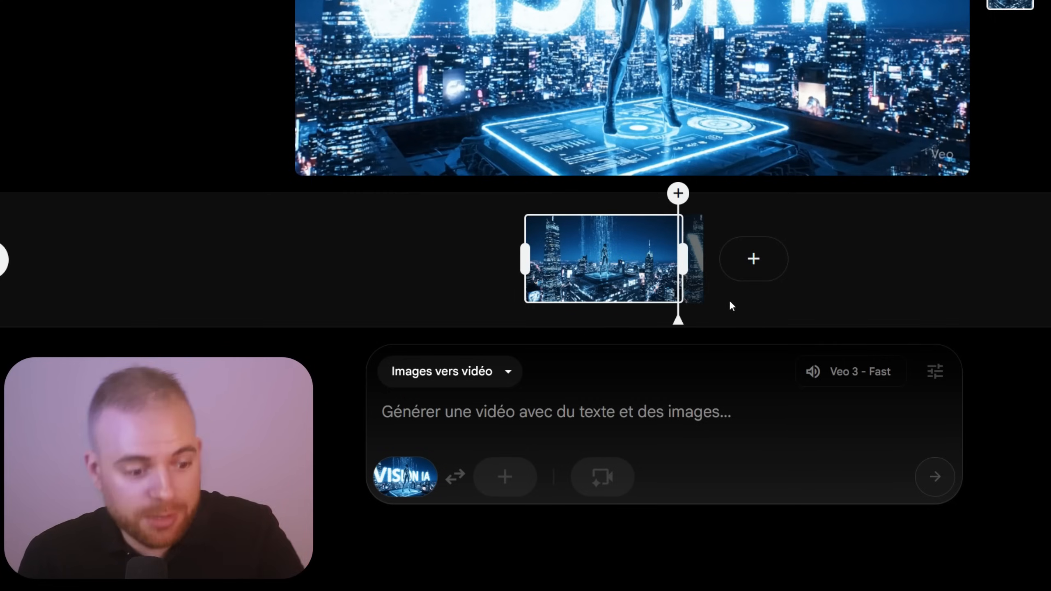
mouse_move(416, 477)
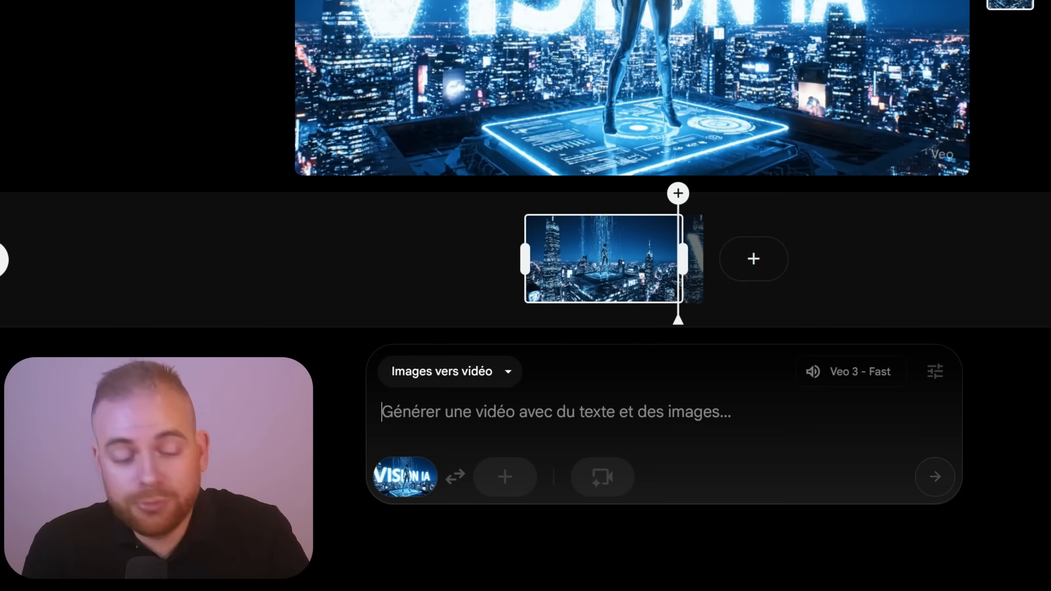
click(457, 411)
click(521, 413)
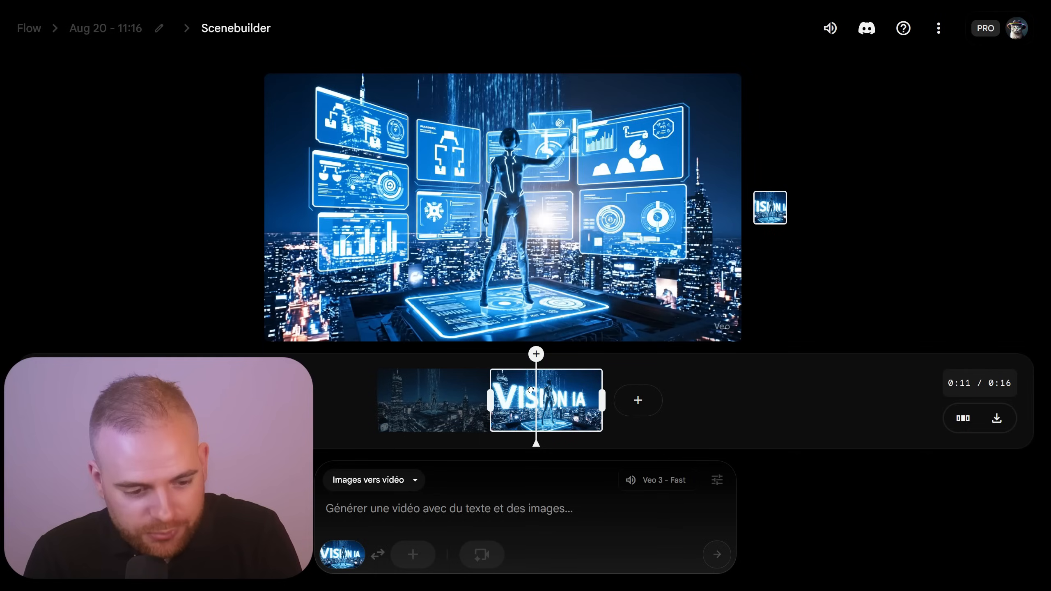
Preview the two-clip scene from its start and scrub through the second clip with the holographic screens
click(451, 387)
click(528, 388)
click(473, 379)
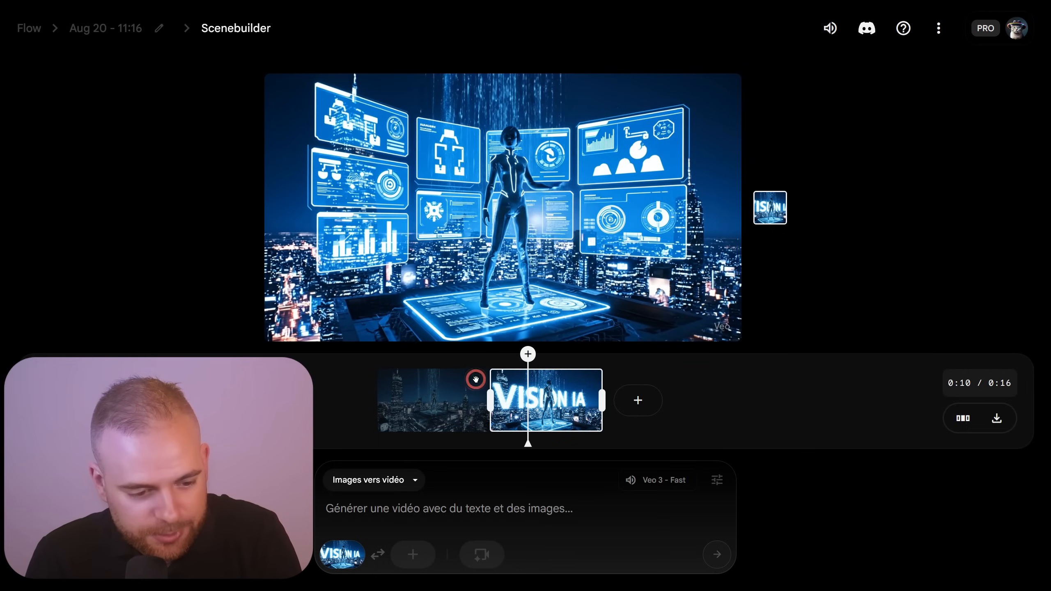
click(444, 387)
drag(475, 441, 381, 442)
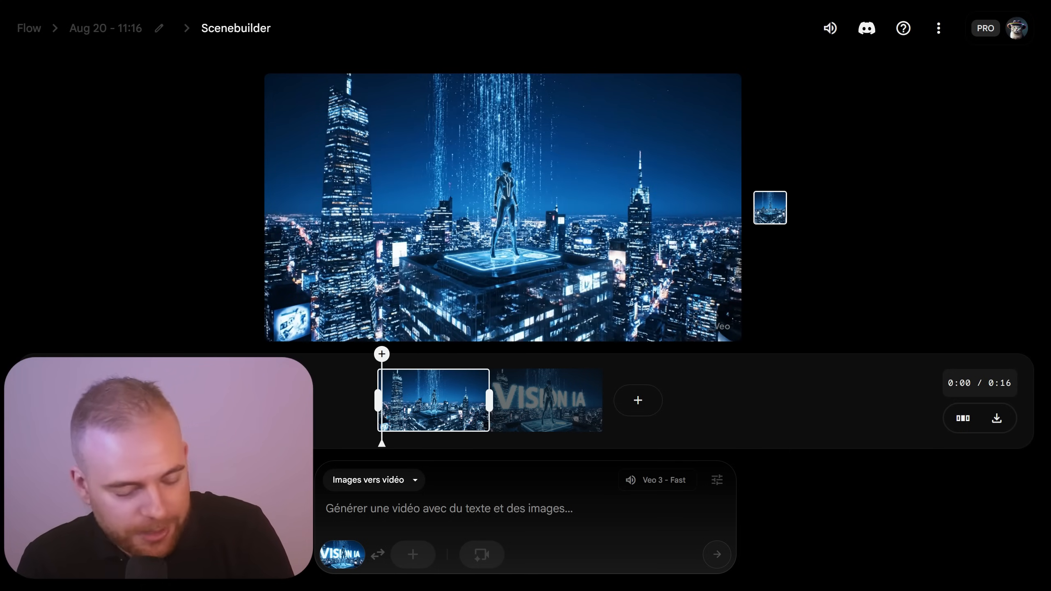
key(space)
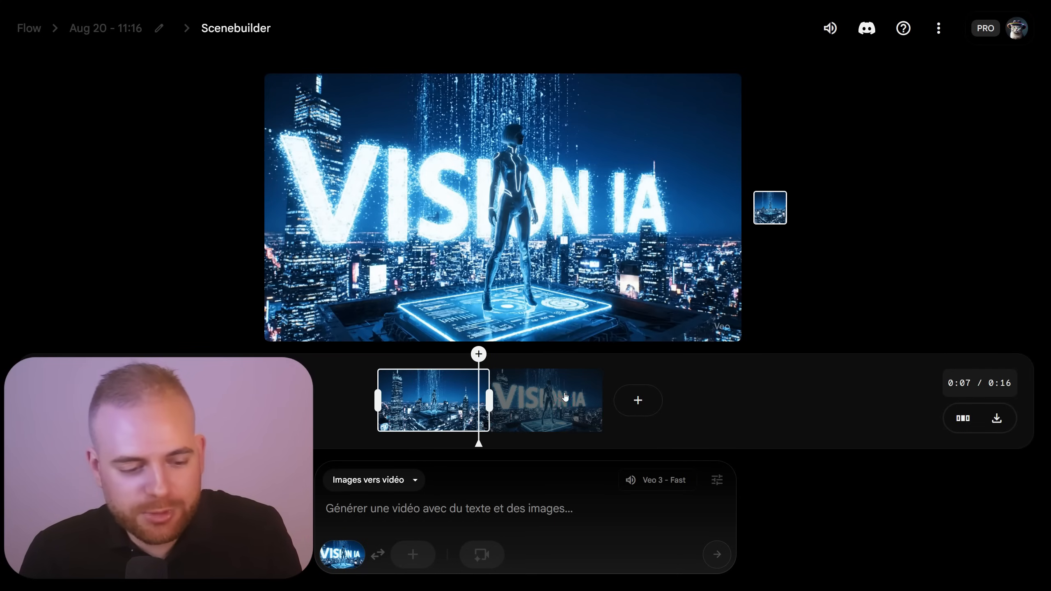
click(566, 397)
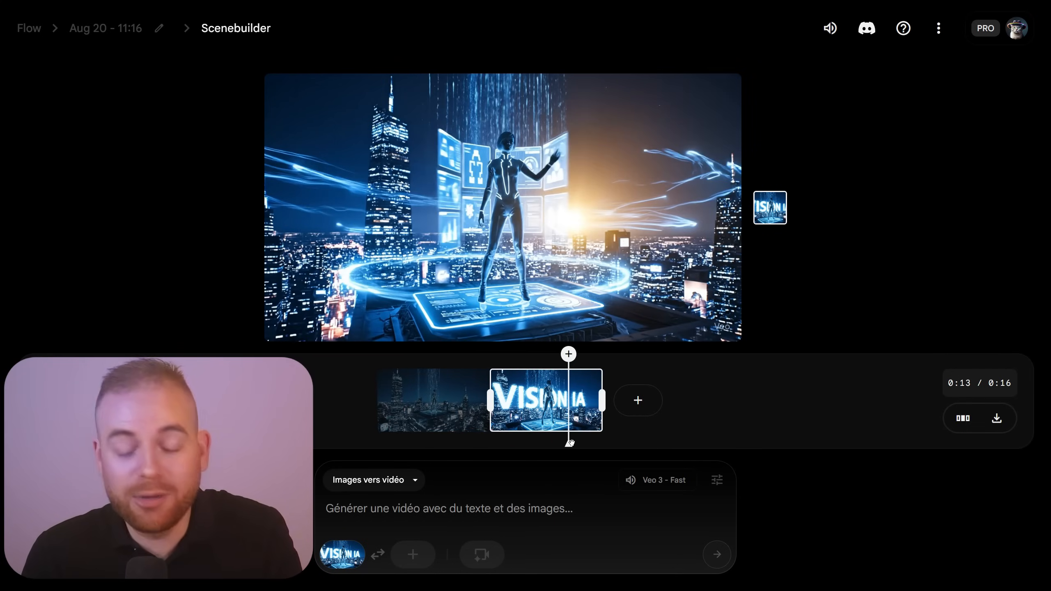
drag(500, 439, 439, 428)
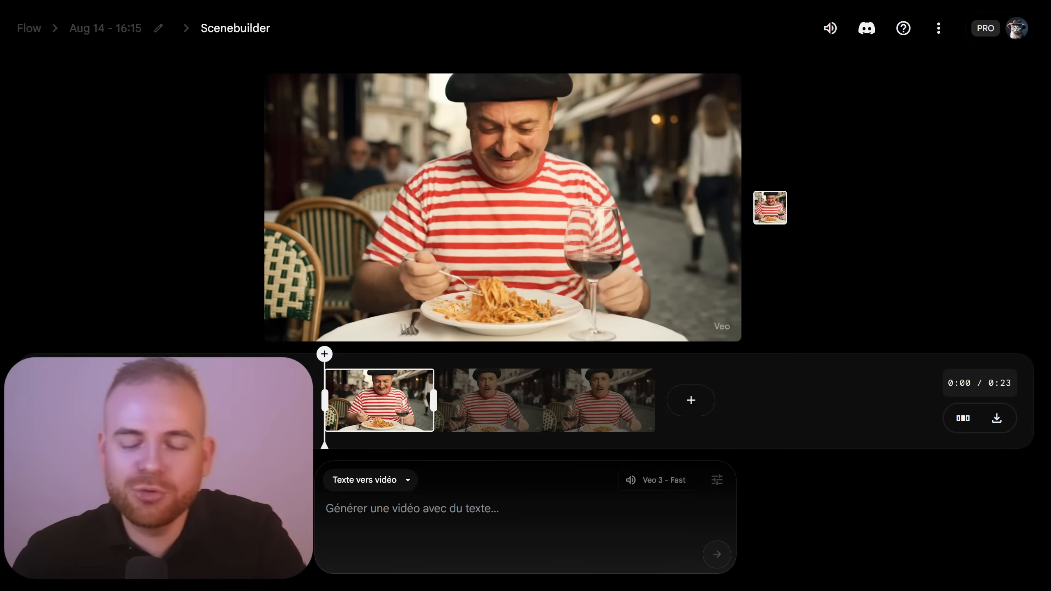
Look through the three clips of the striped-shirt man in the Aug 14 - 16:15 project's Scenebuilder timeline
click(634, 389)
click(479, 400)
click(396, 405)
click(618, 406)
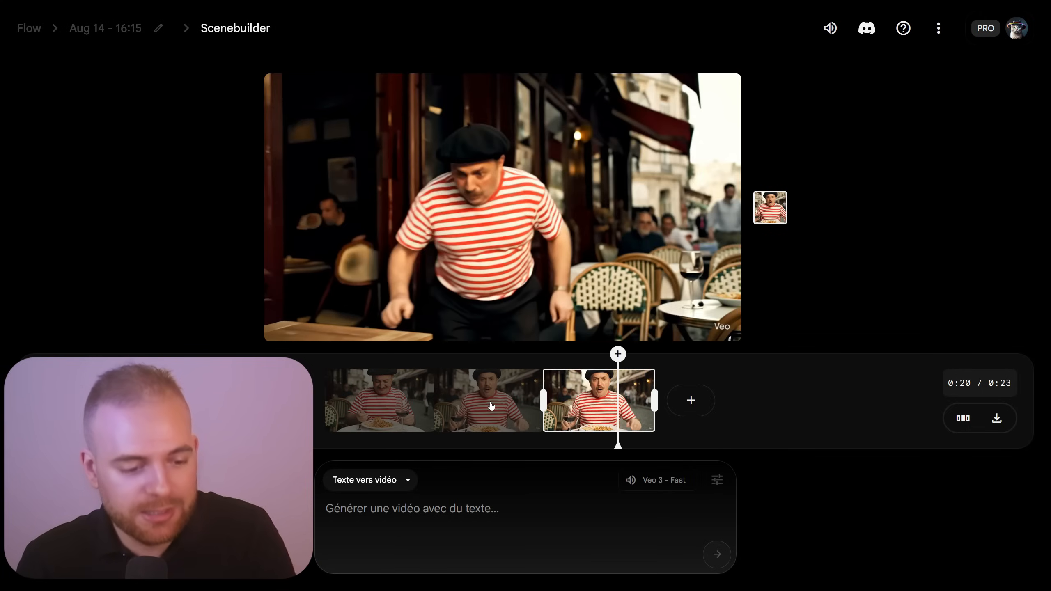
click(490, 404)
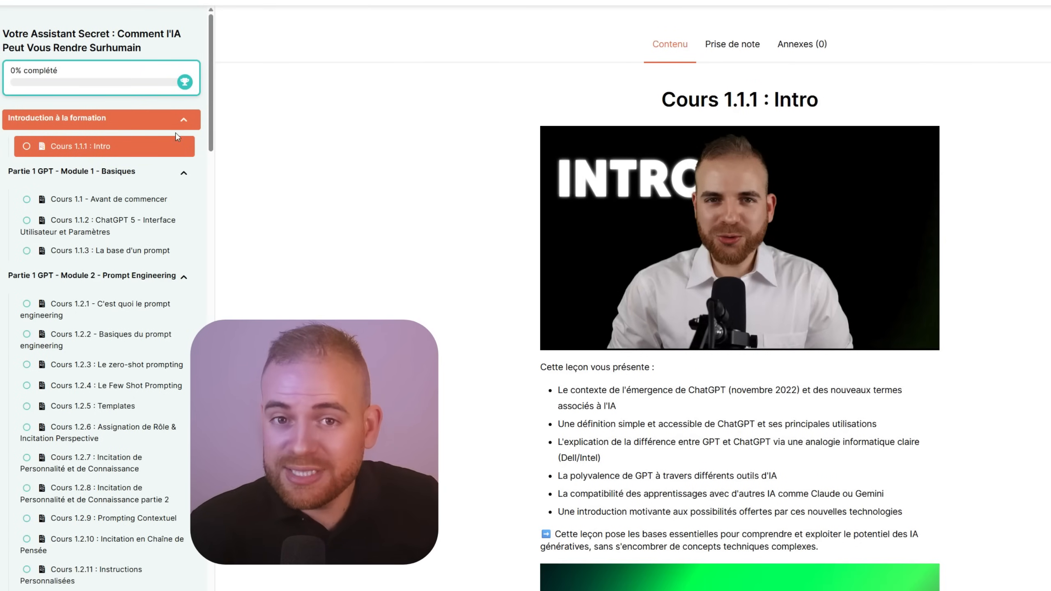
Play the introduction video in the Cours 1.1.1 : Intro lesson of the training course
scroll(882, 504, down, 6)
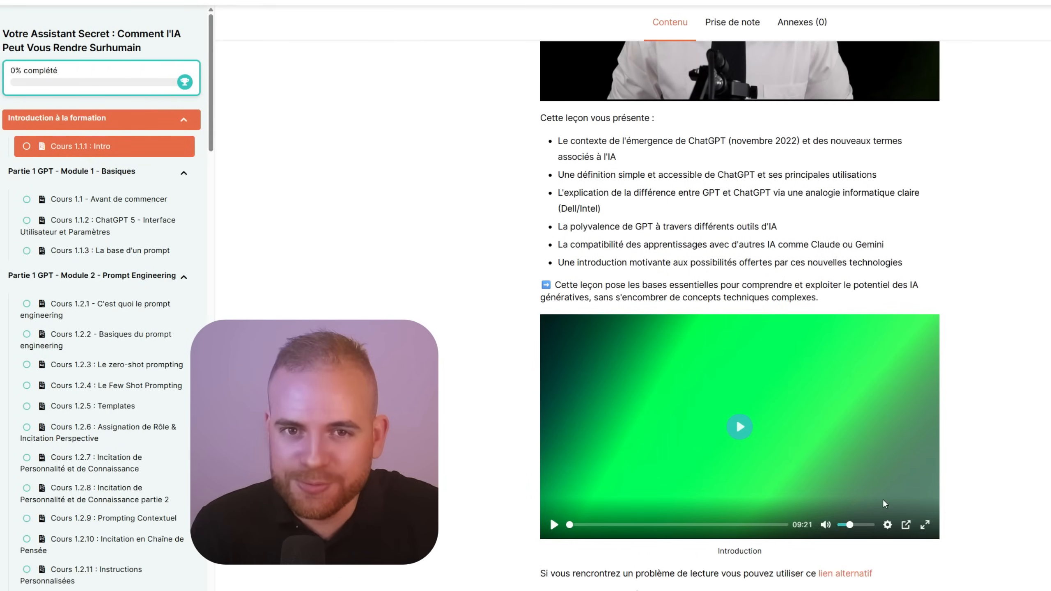
click(740, 427)
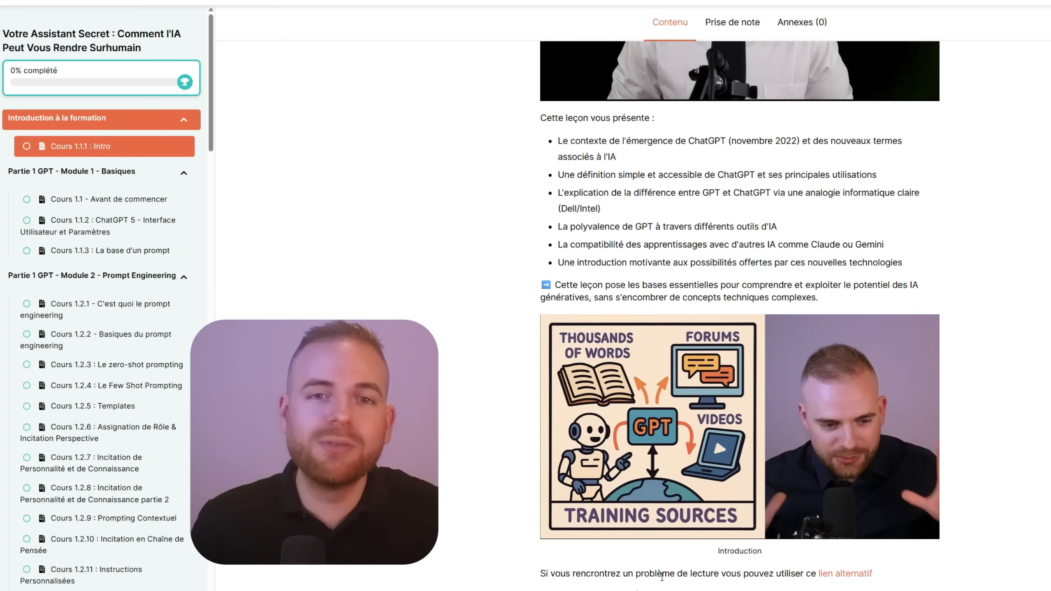
scroll(122, 188, down, 1)
Open the Cours 1.1.2 lesson on the ChatGPT 5 interface and look through the course outline to the Leonardo AI modules
click(121, 189)
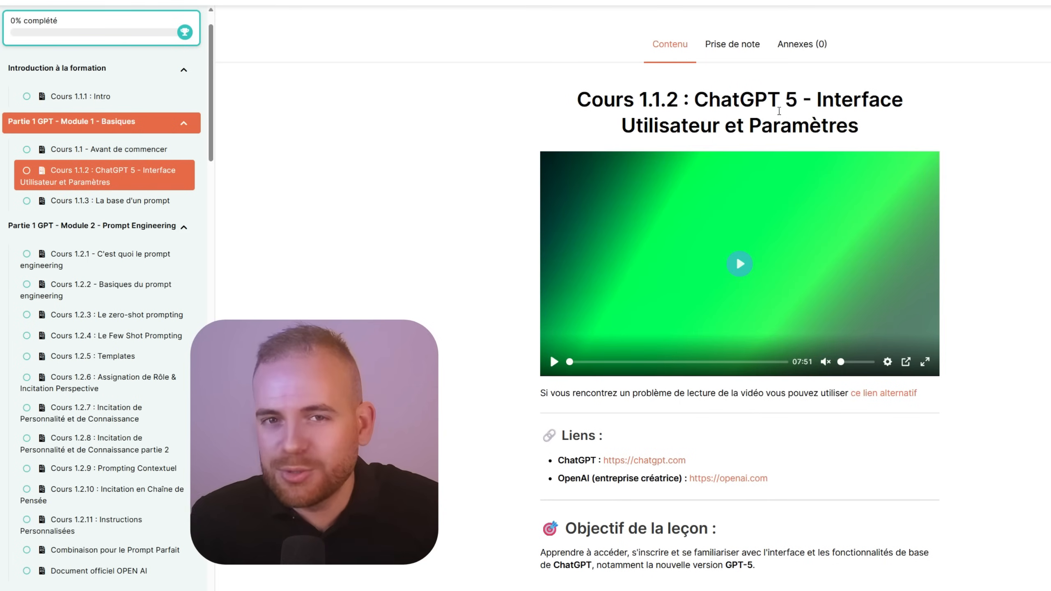
scroll(124, 343, down, 8)
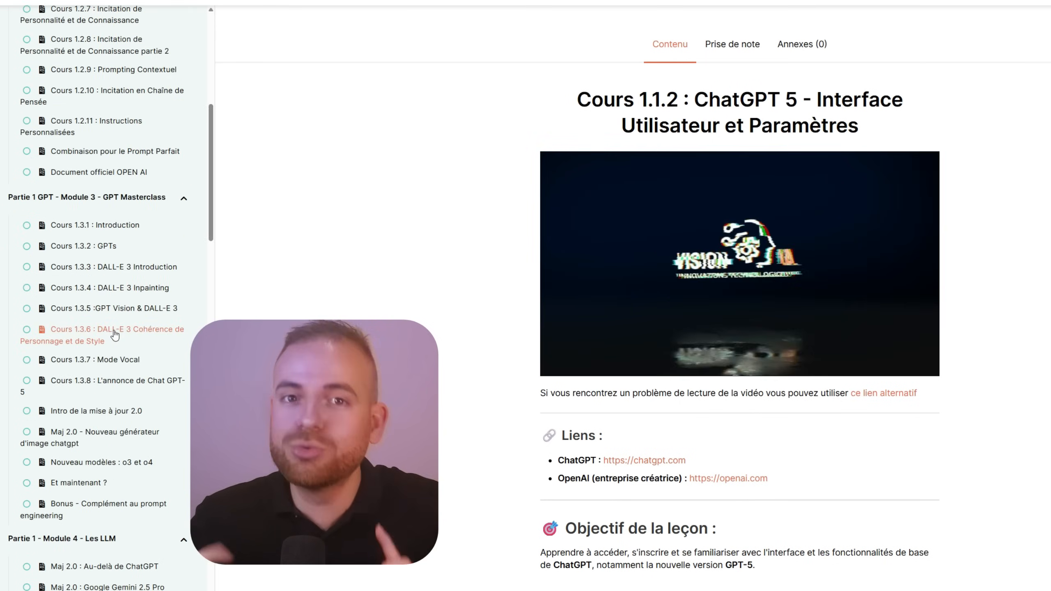
scroll(126, 333, down, 12)
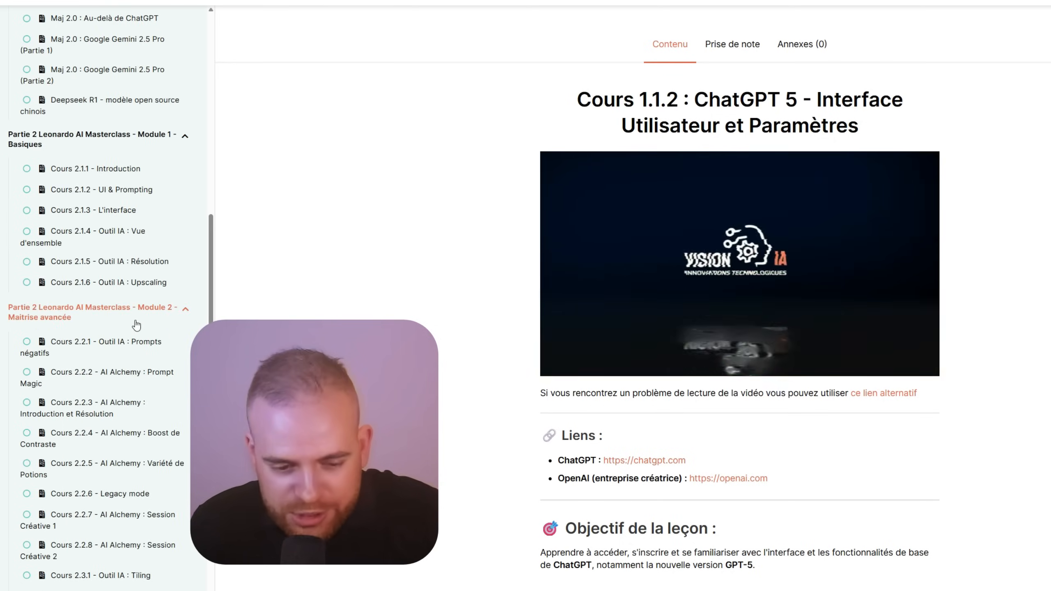
scroll(137, 325, up, 9)
scroll(141, 314, down, 4)
scroll(143, 269, up, 7)
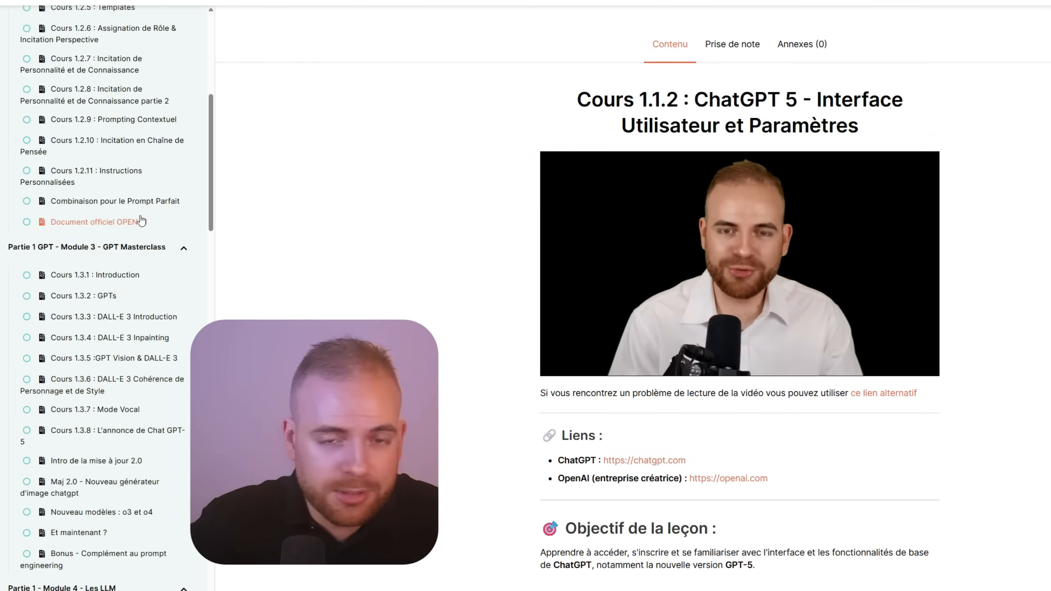
View the lessons Document officiel OPEN AI, Combinaison pour le Prompt Parfait and Bonus - Complément au prompt engineering
click(142, 222)
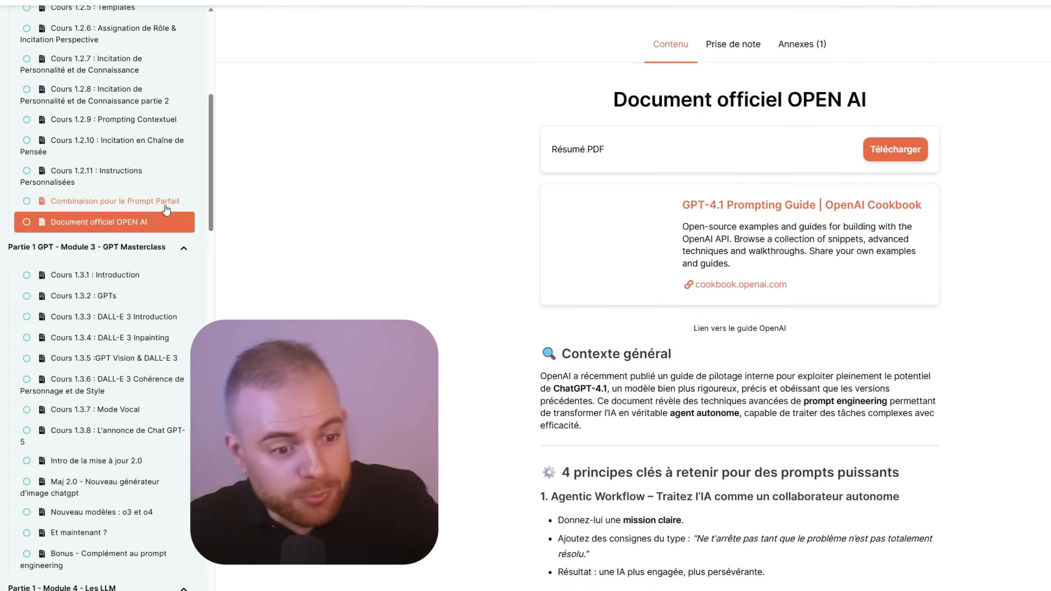
click(165, 203)
drag(749, 102, 990, 111)
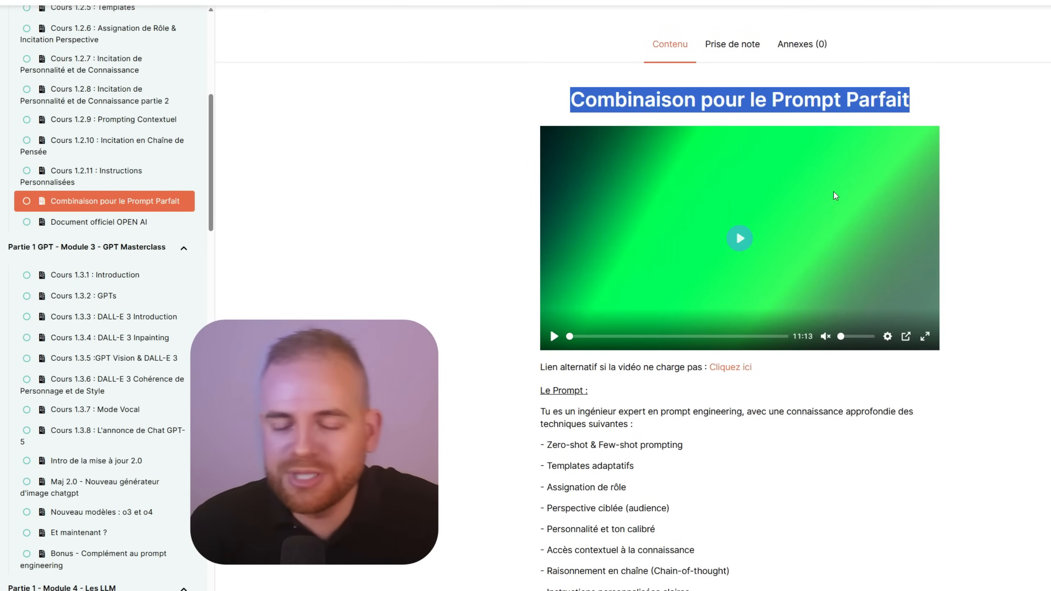
click(380, 262)
drag(531, 394, 696, 447)
click(696, 446)
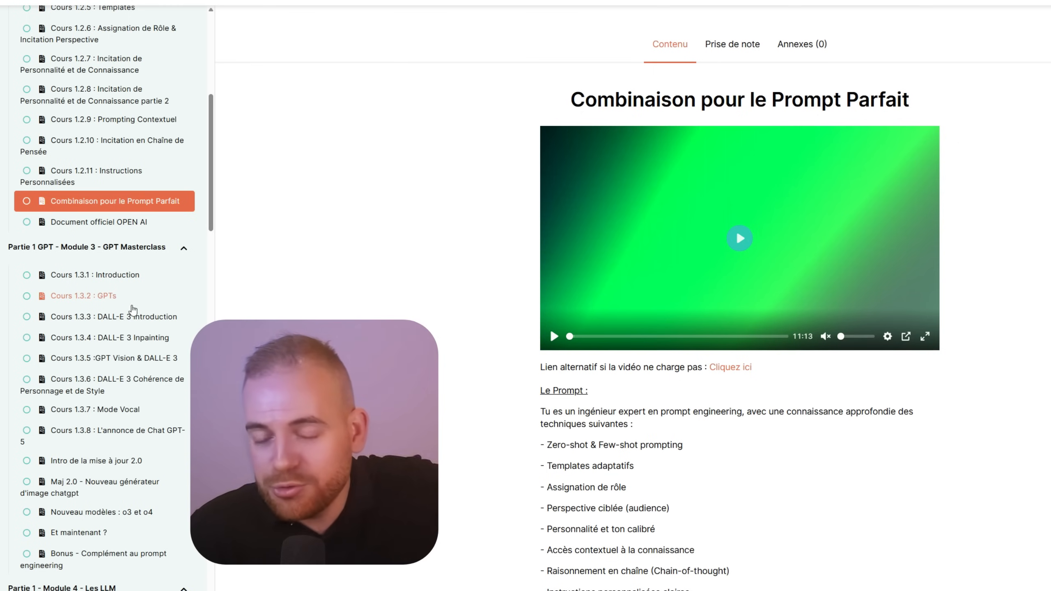
click(124, 556)
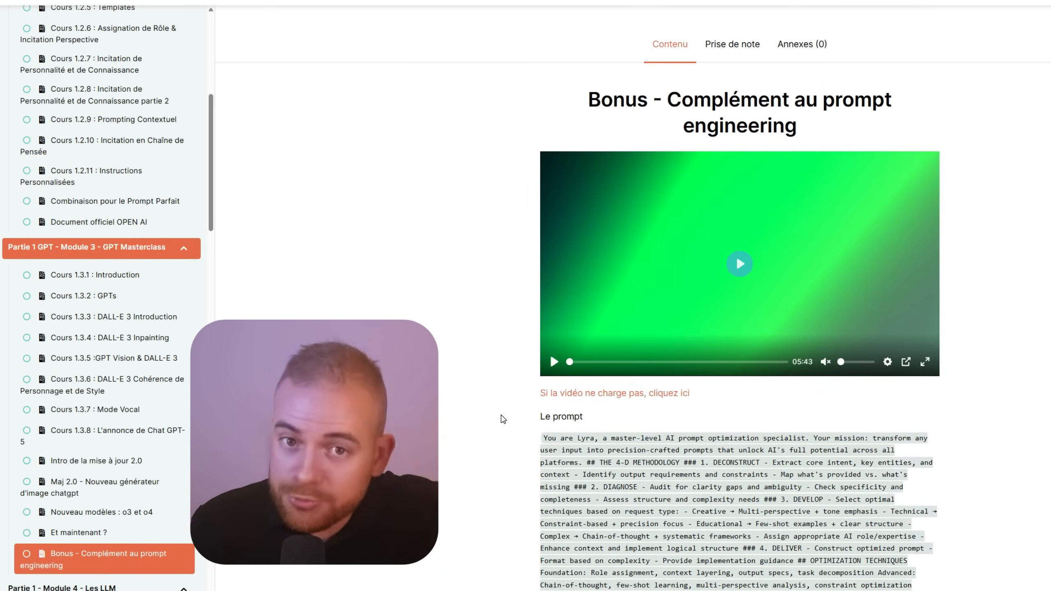
View the Partie 6 lessons Introduction aux vidéos par IA and Midjourney 1 : Présentation et premier exemple
scroll(91, 447, down, 15)
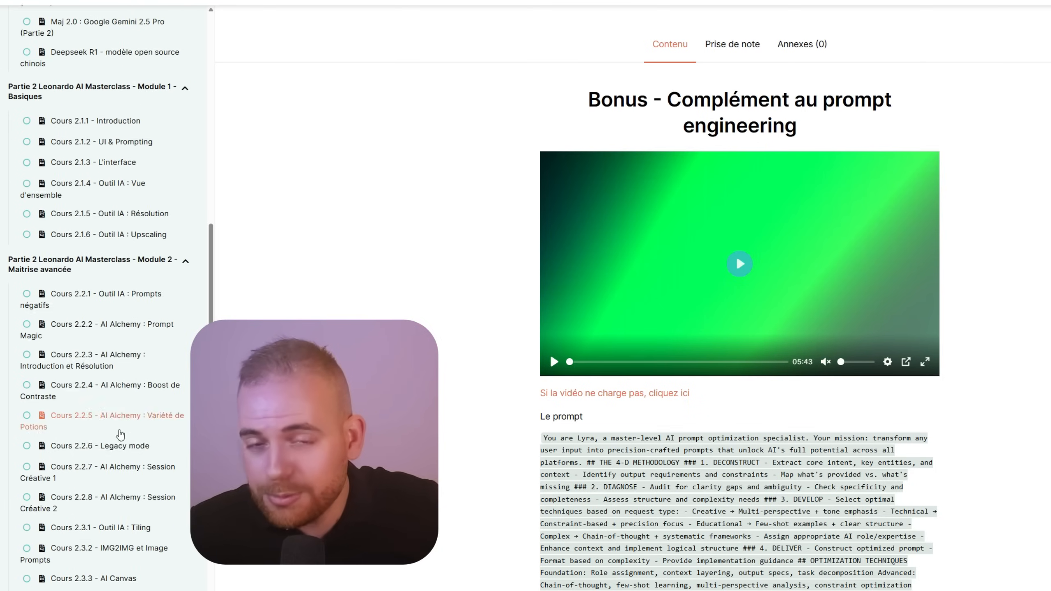
scroll(149, 331, down, 20)
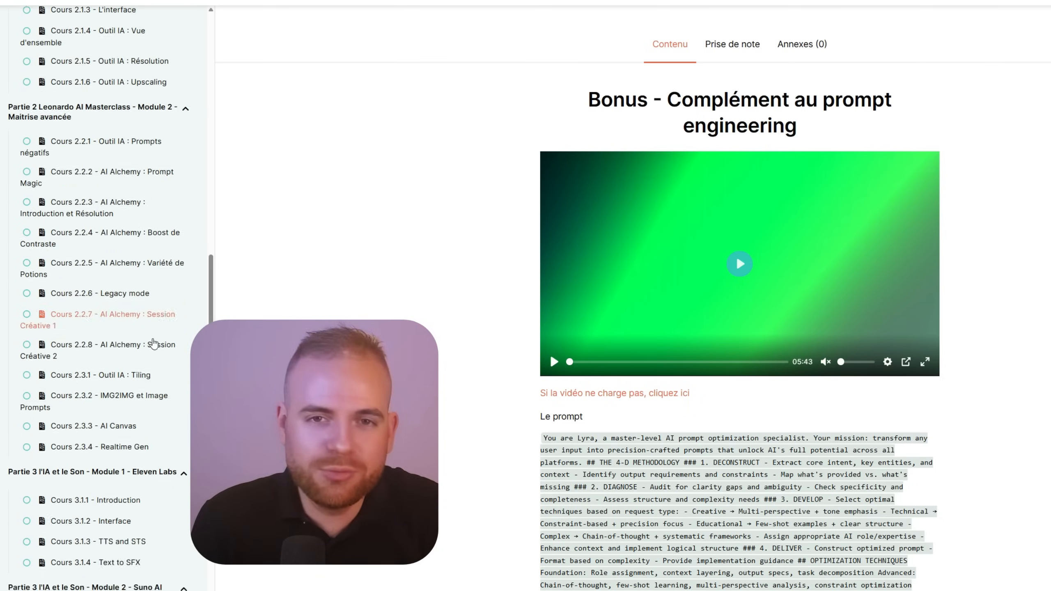
click(148, 273)
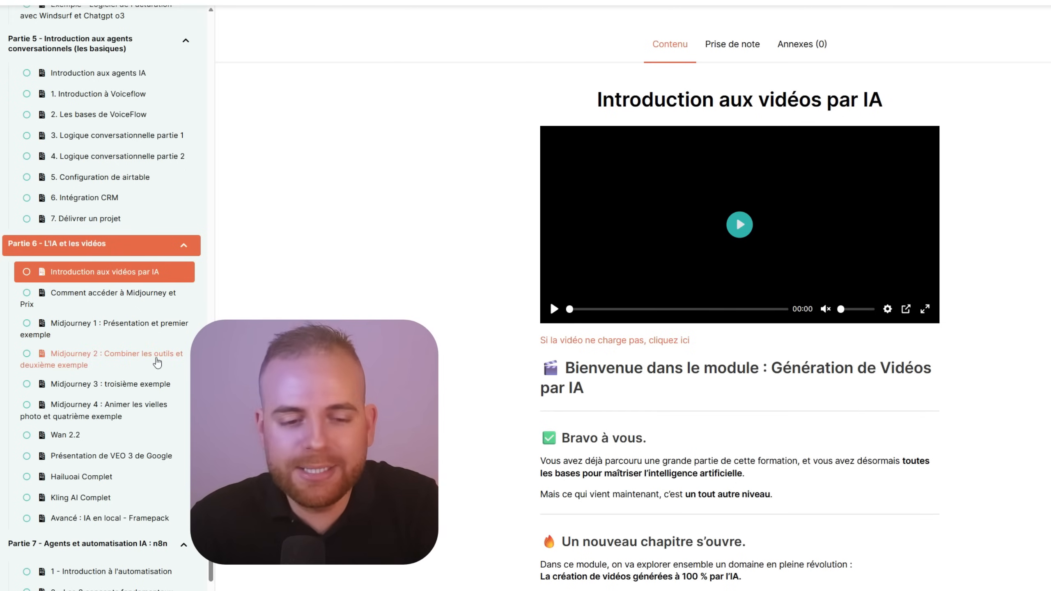
click(739, 224)
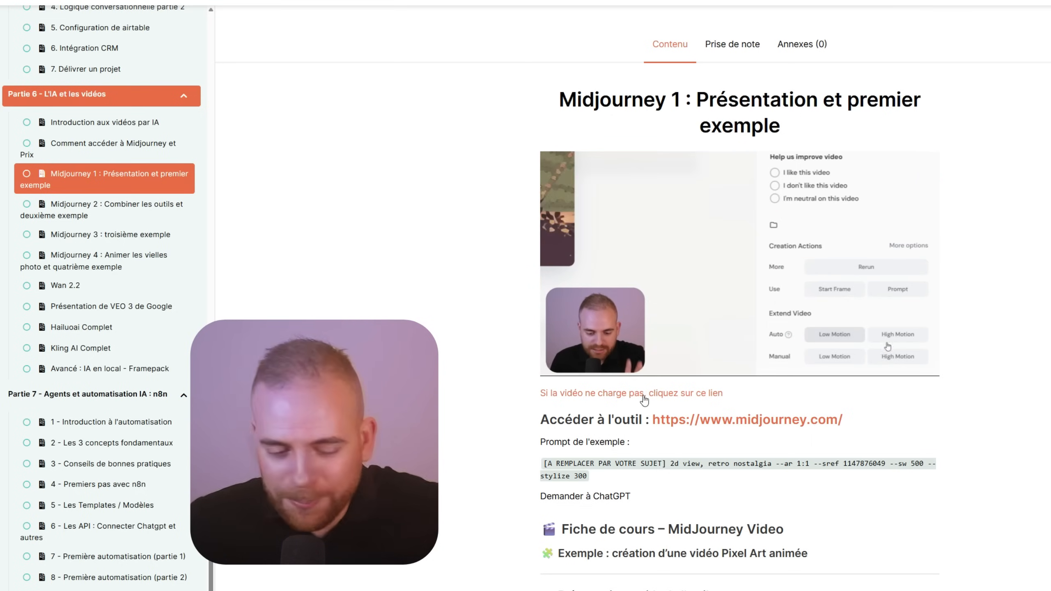
Open 1 - Introduction à l'automatisation in Partie 7, mute its video and skip to 05:25
scroll(132, 332, down, 2)
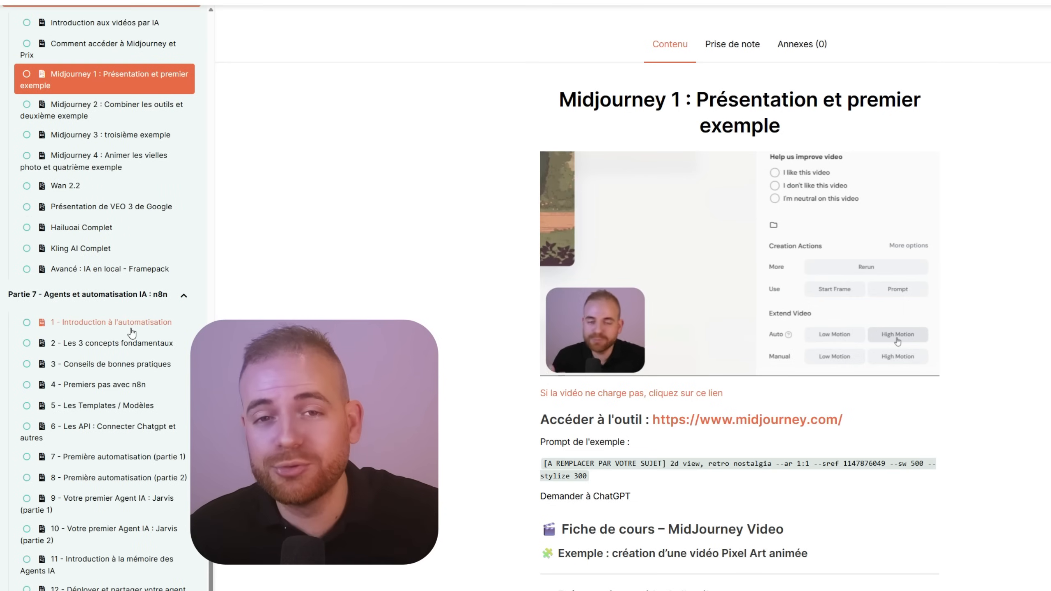
click(130, 327)
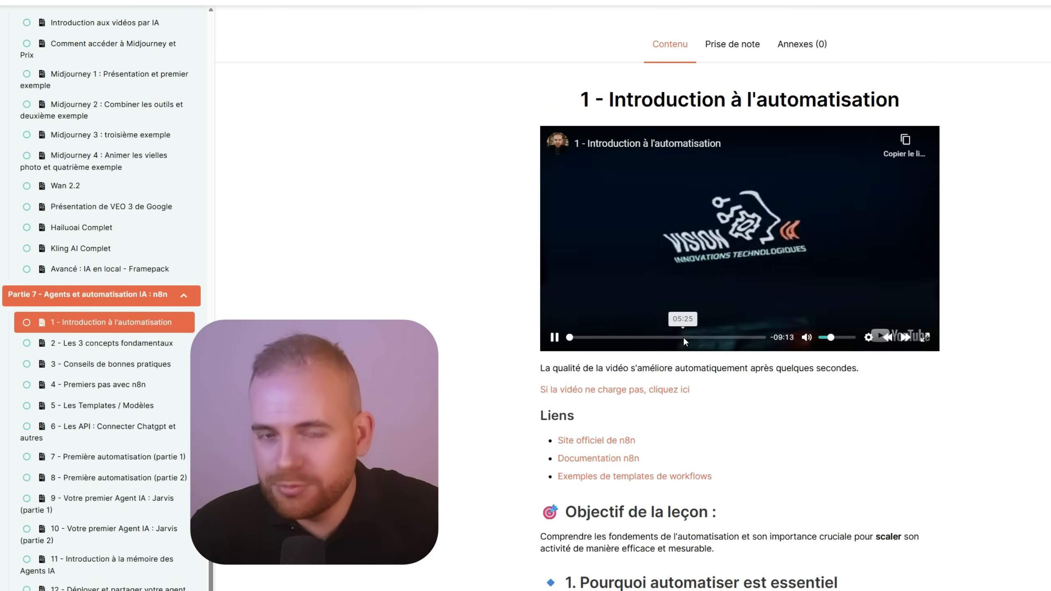
click(806, 338)
click(685, 338)
Look over the Partie 7 lessons and open Google LM notebook and Flux Kontext under Approfondir vos connaissances
scroll(133, 481, down, 10)
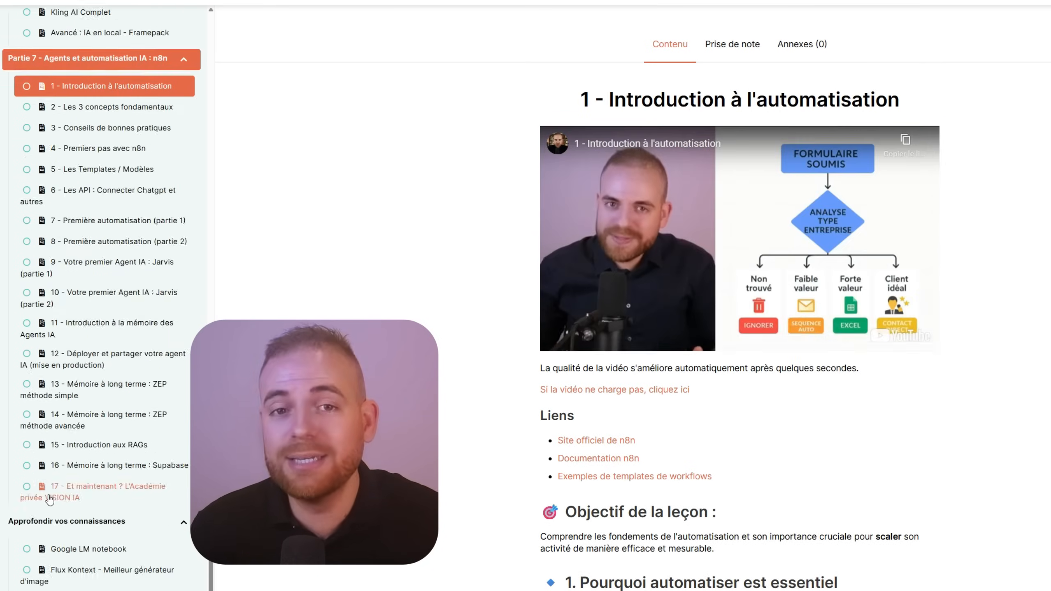
scroll(232, 468, up, 4)
scroll(739, 248, up, 1)
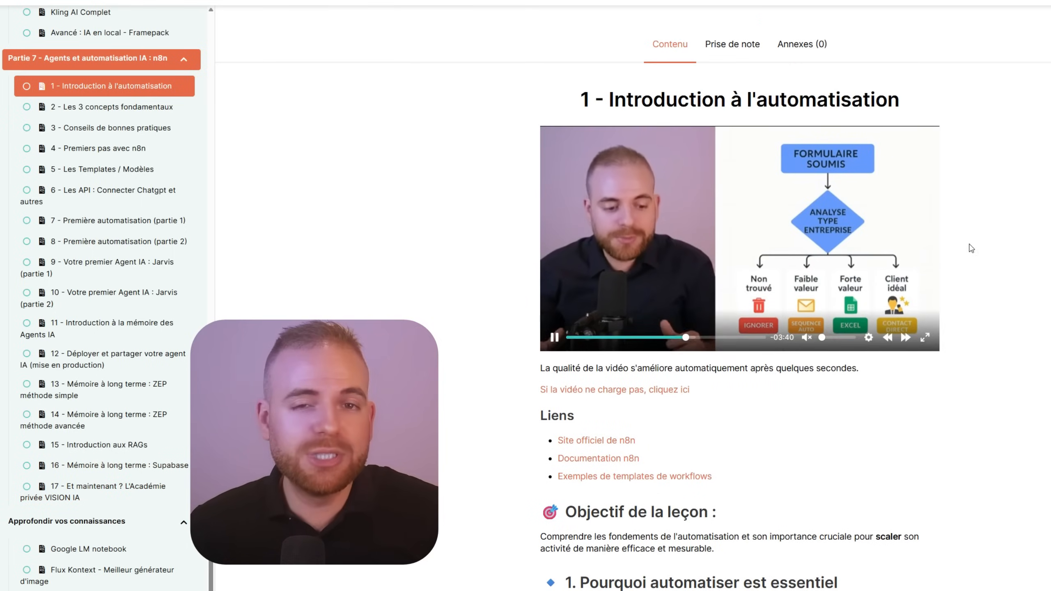
scroll(133, 472, down, 5)
scroll(480, 524, up, 5)
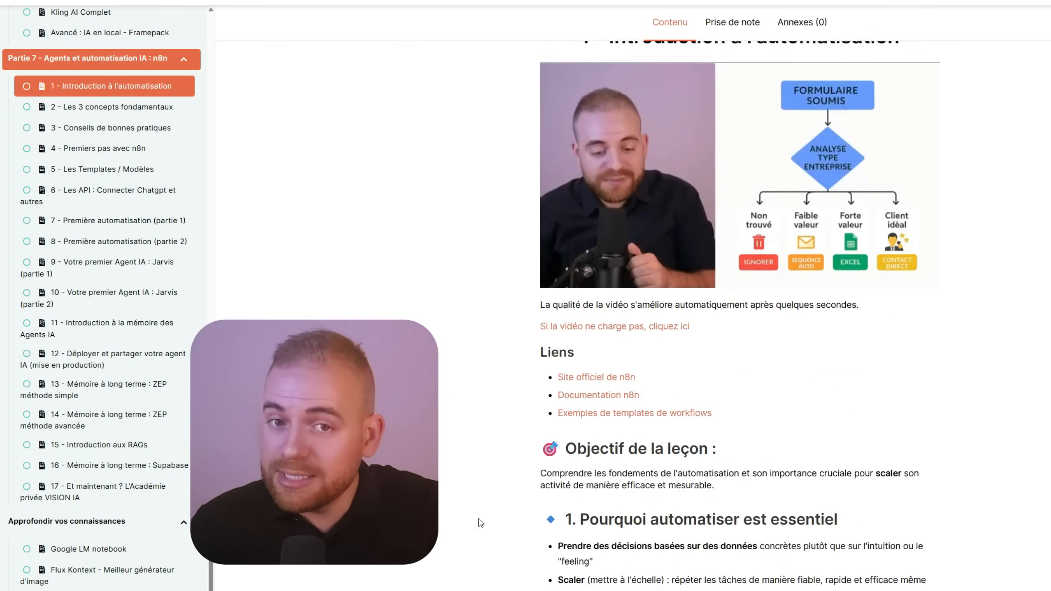
click(120, 553)
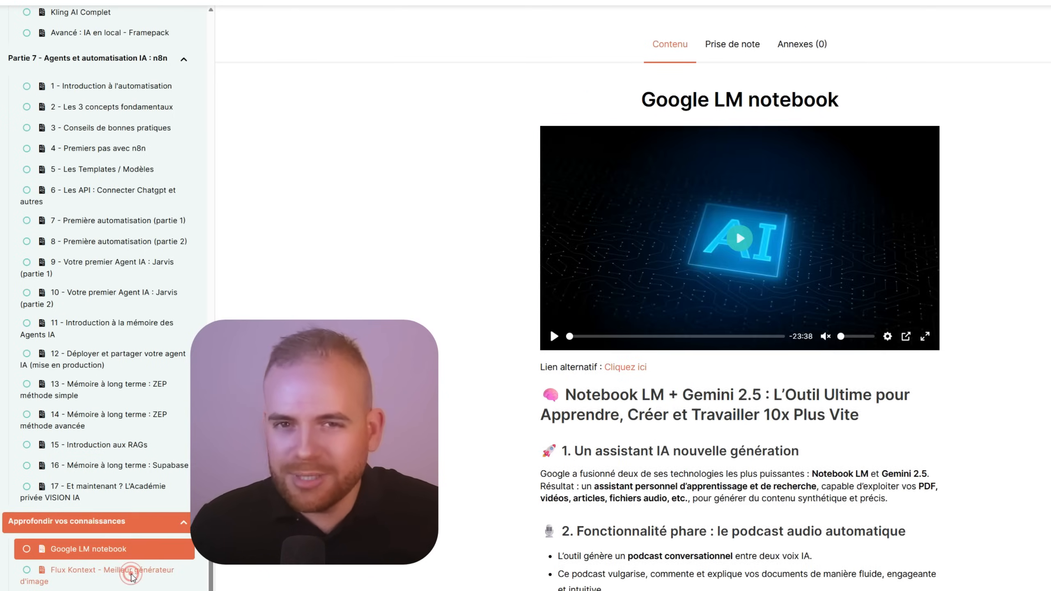
click(132, 577)
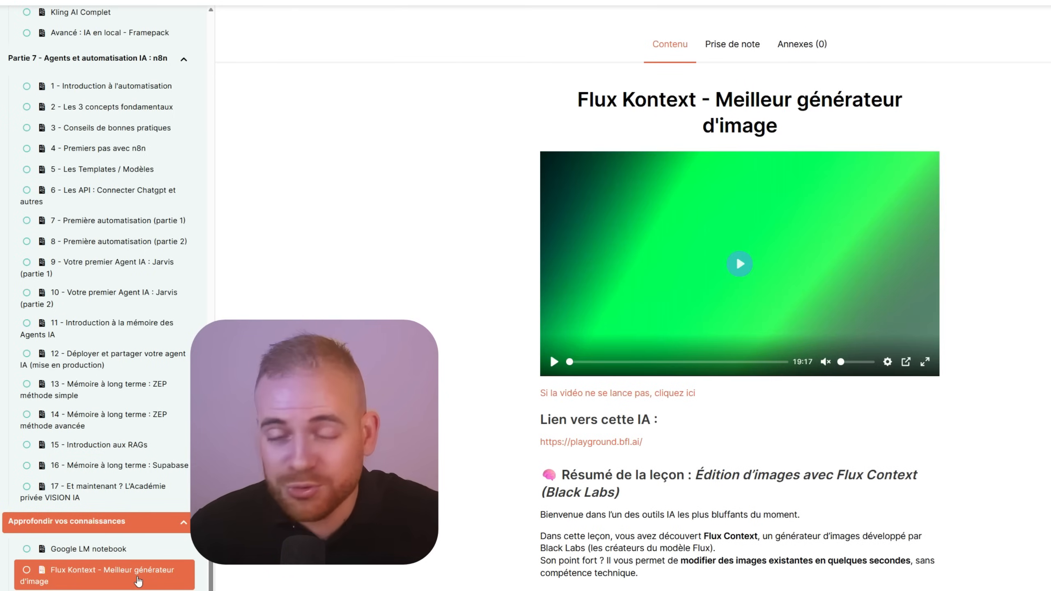